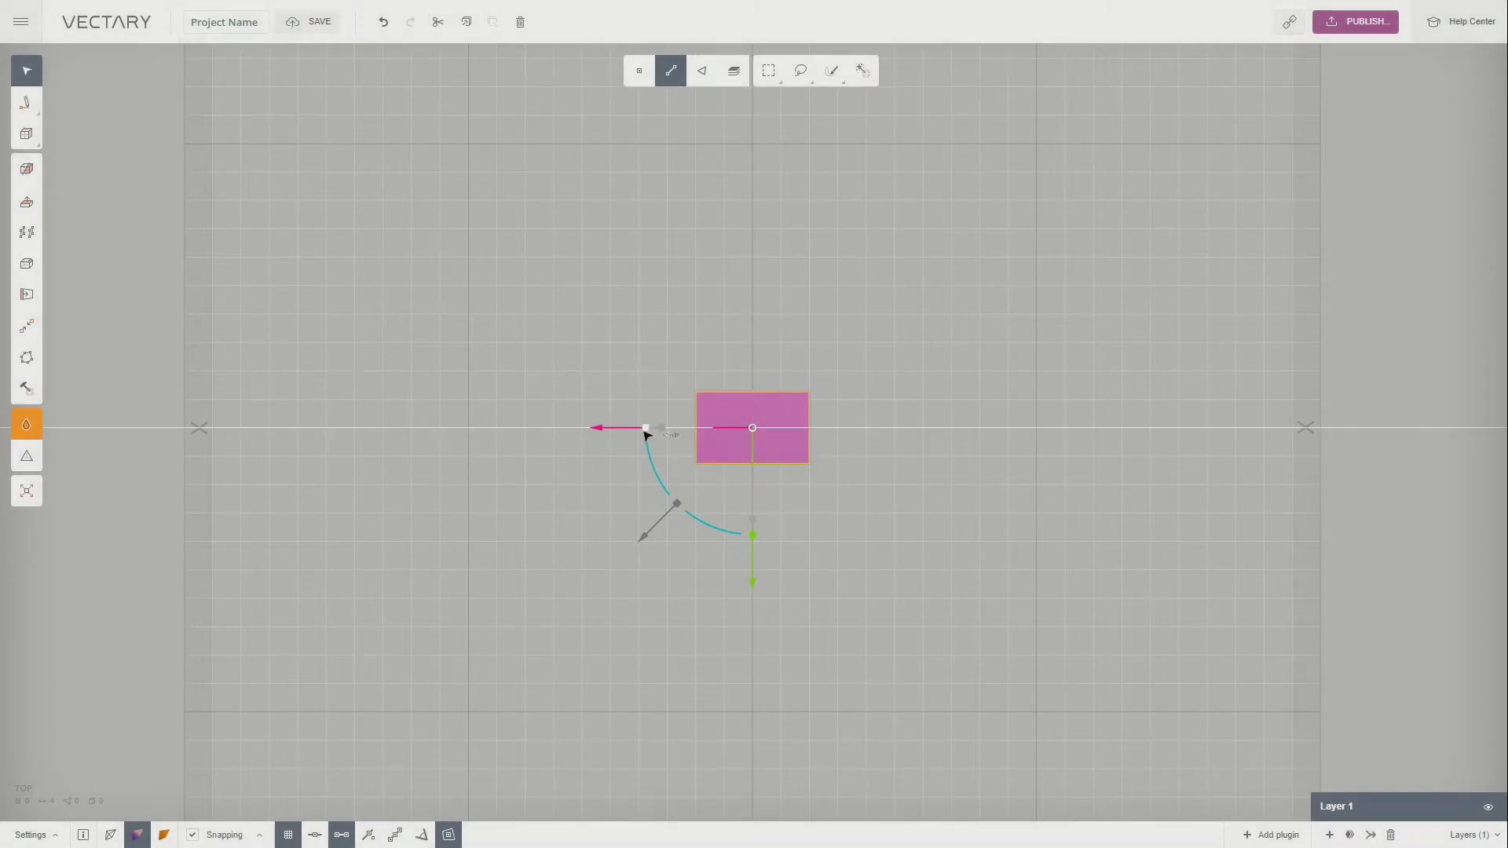
Narrow the central rectangle to about 3 grid squares and draw a triangle on its upper edge, apex 8 squares above the origin.
drag(645, 435, 674, 458)
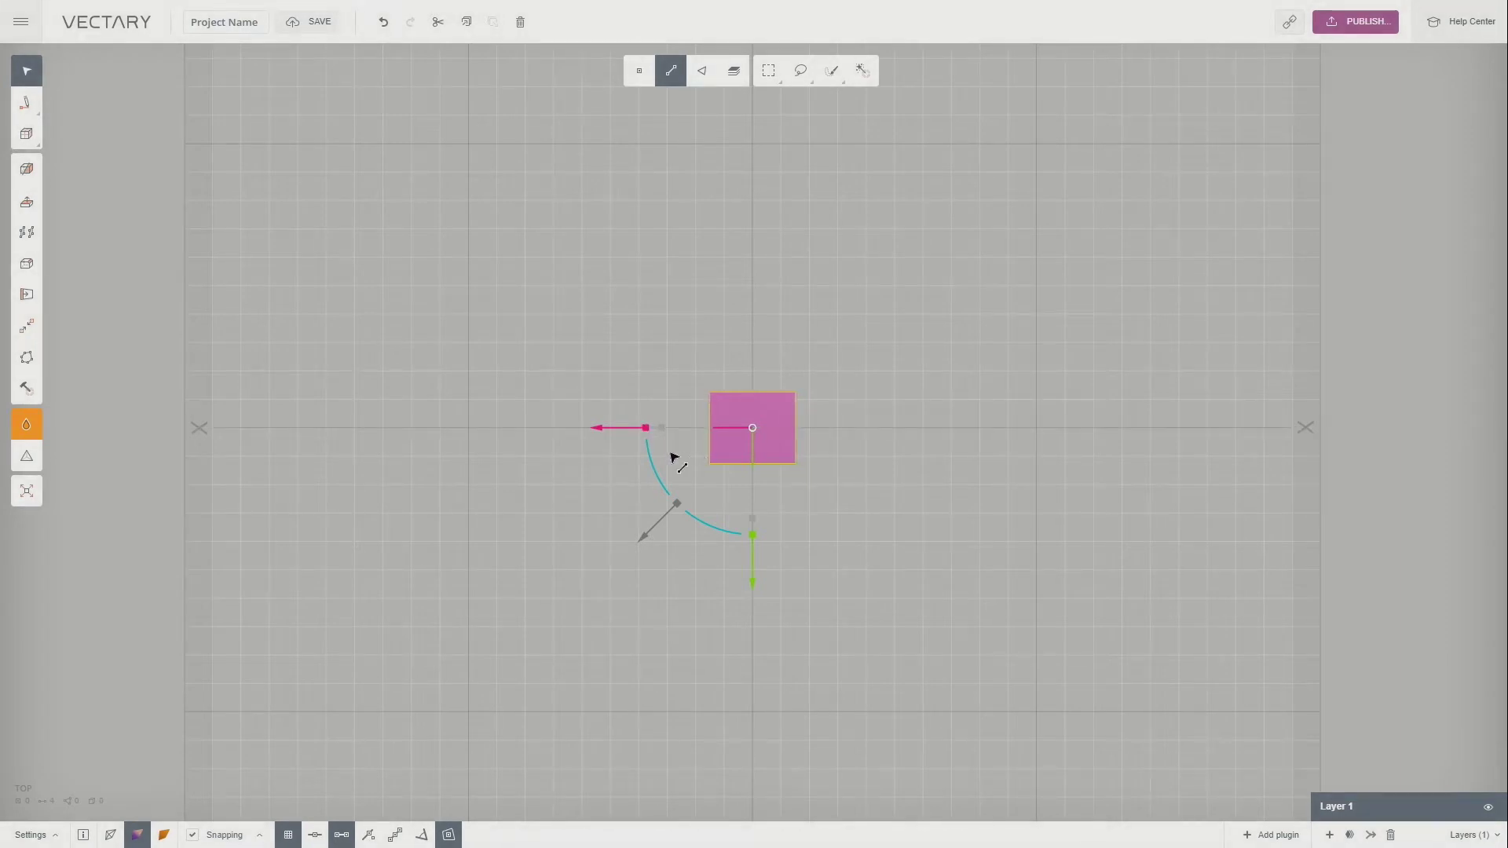
click(618, 462)
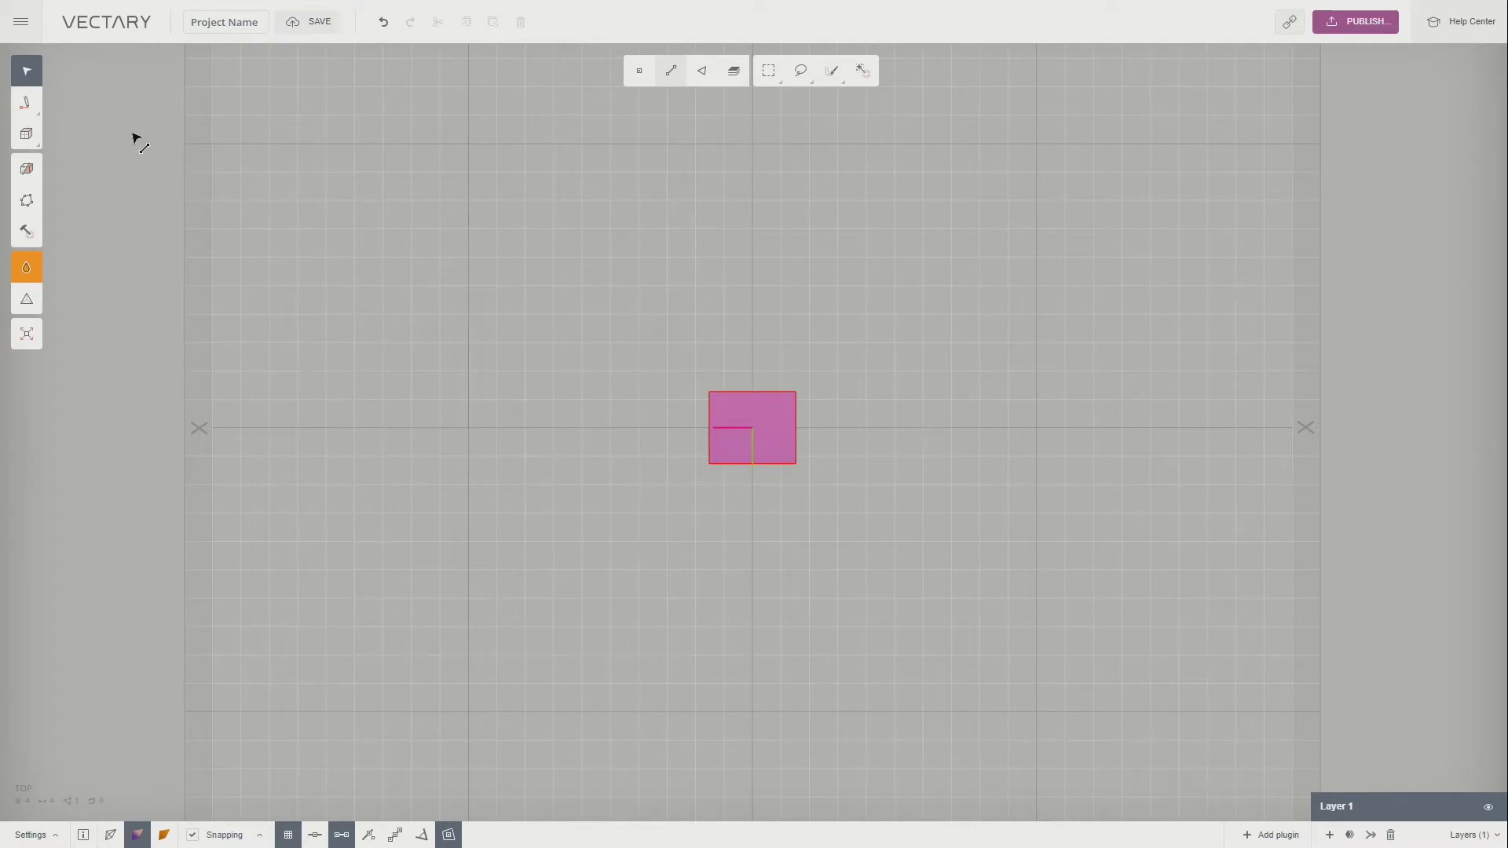
mouse_move(29, 104)
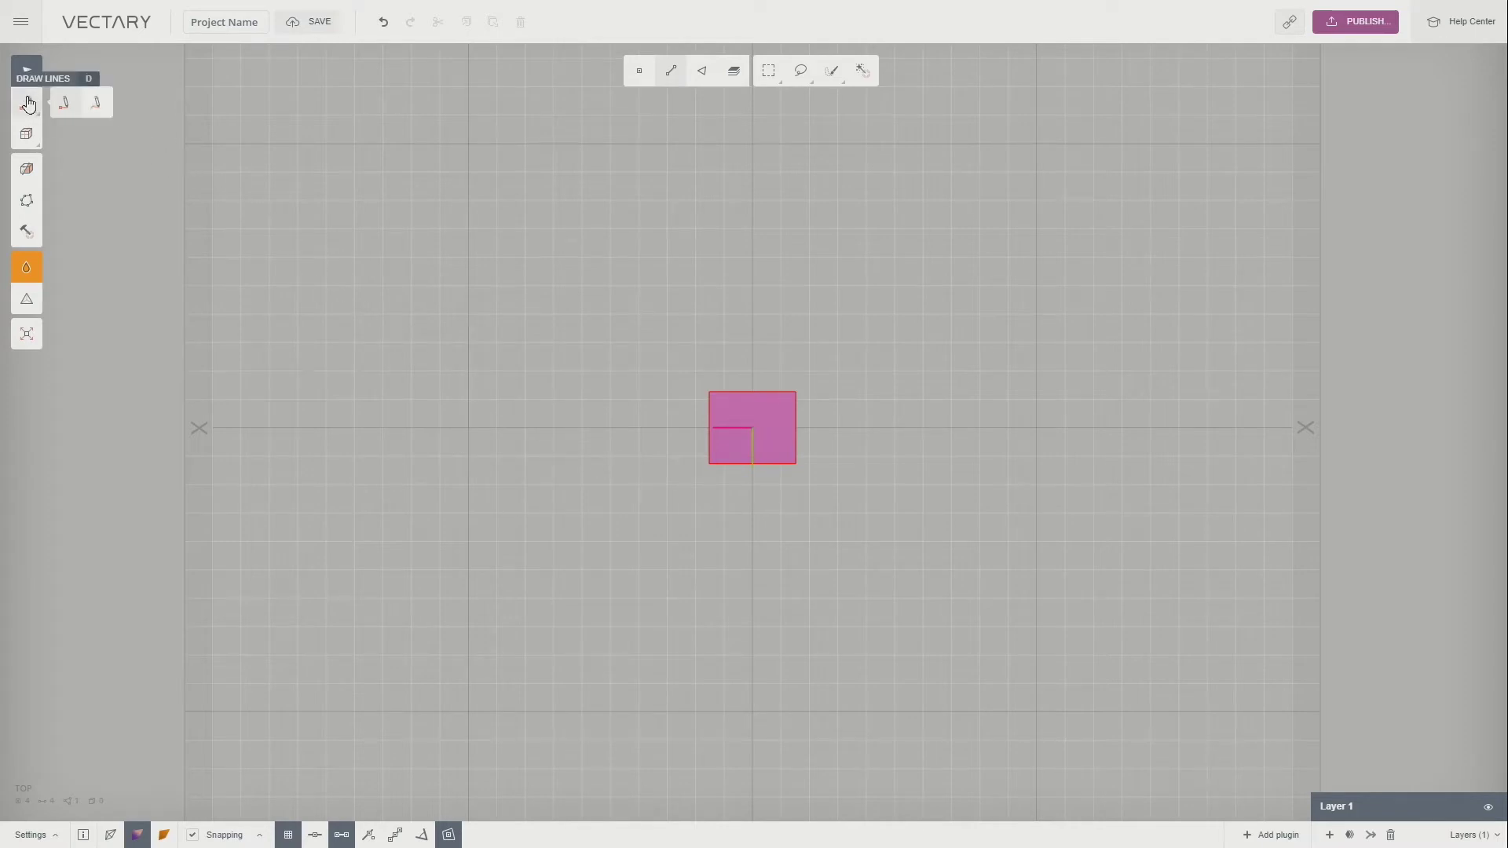
click(29, 105)
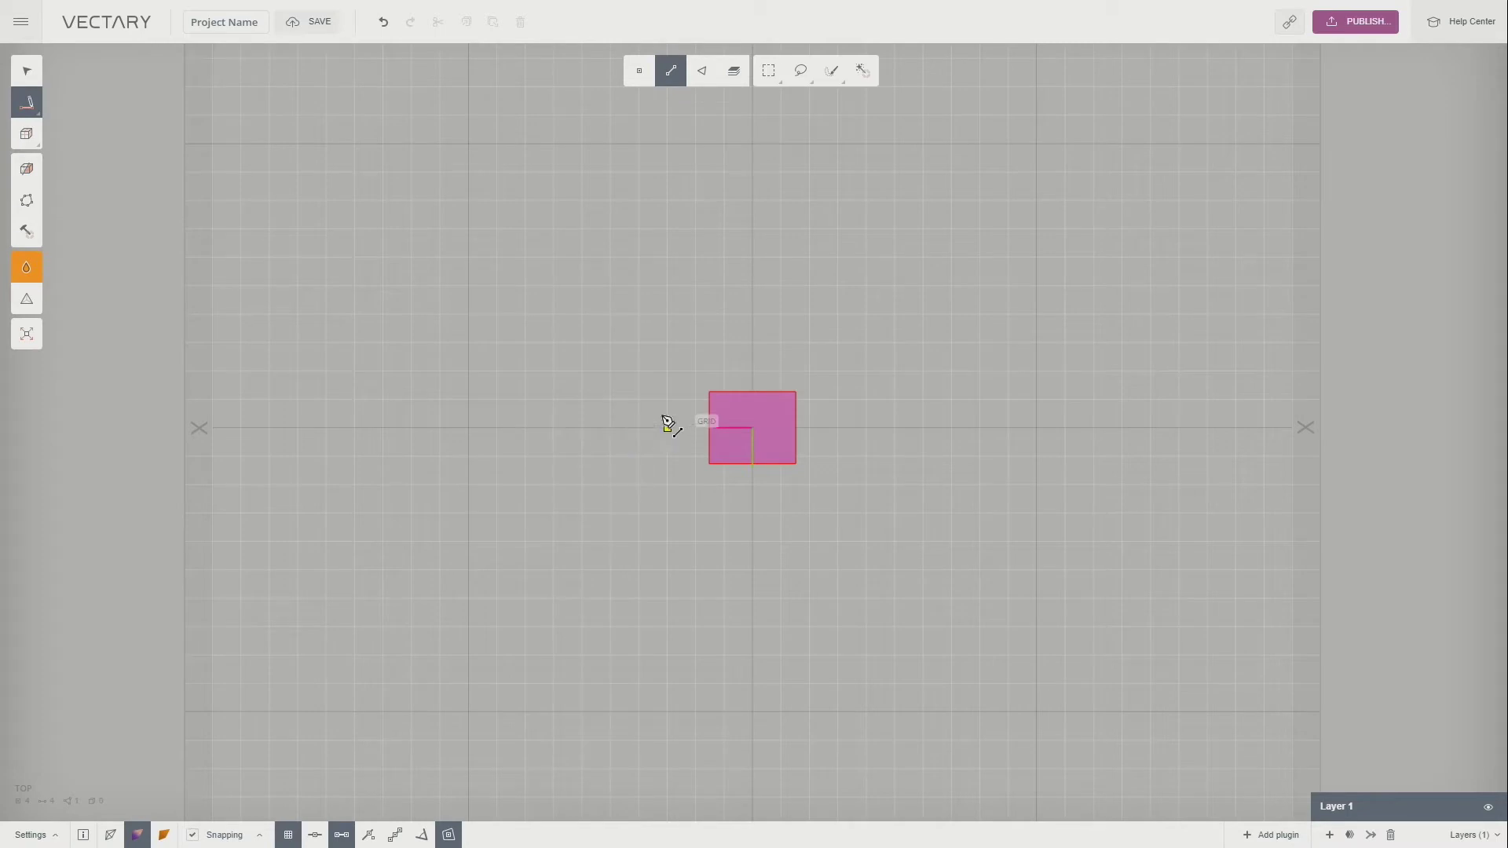
click(710, 392)
click(753, 203)
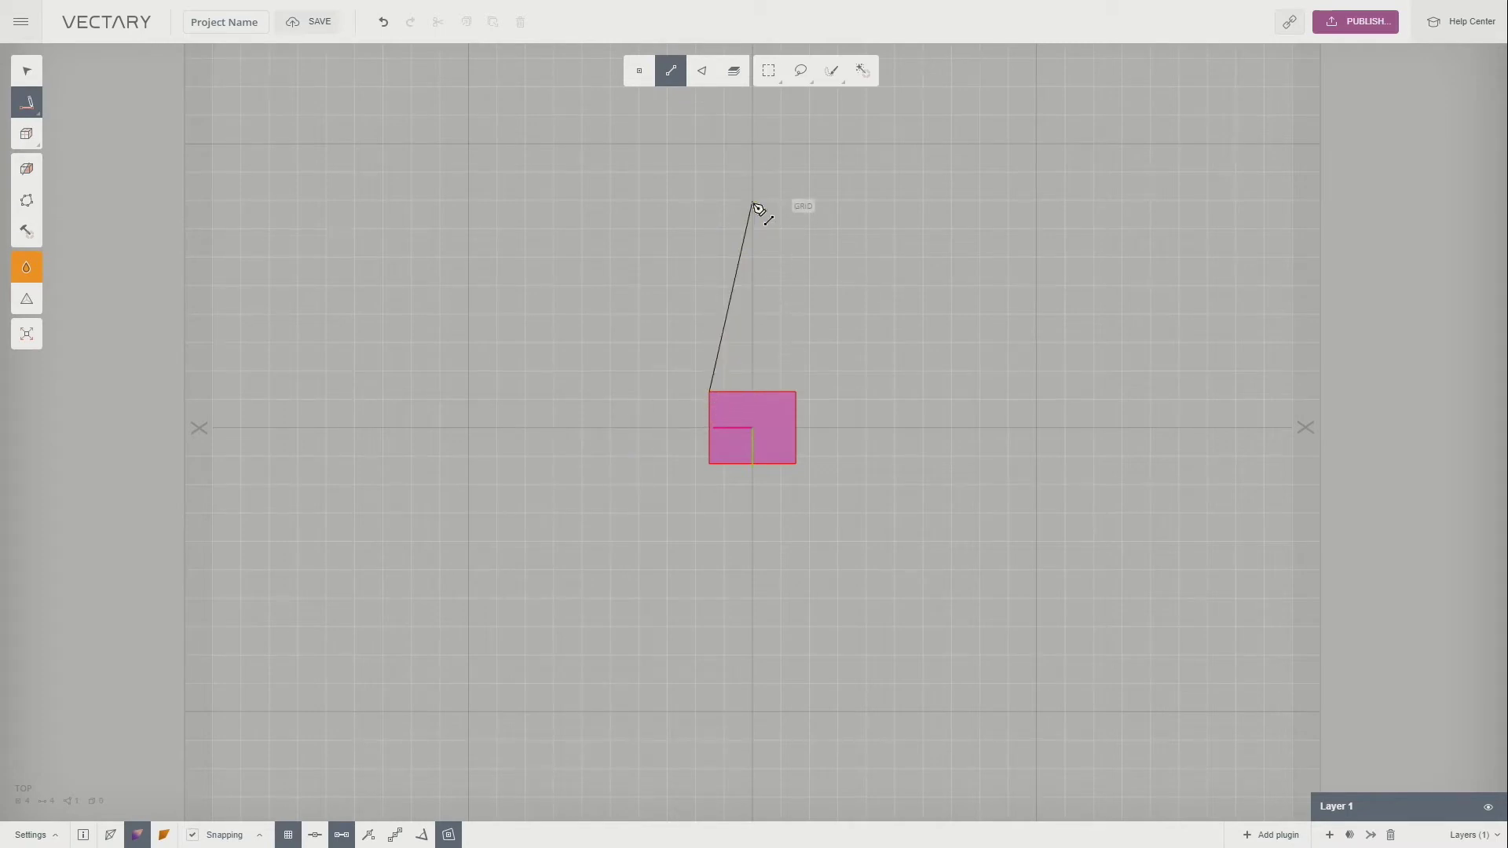
click(796, 393)
key(Escape)
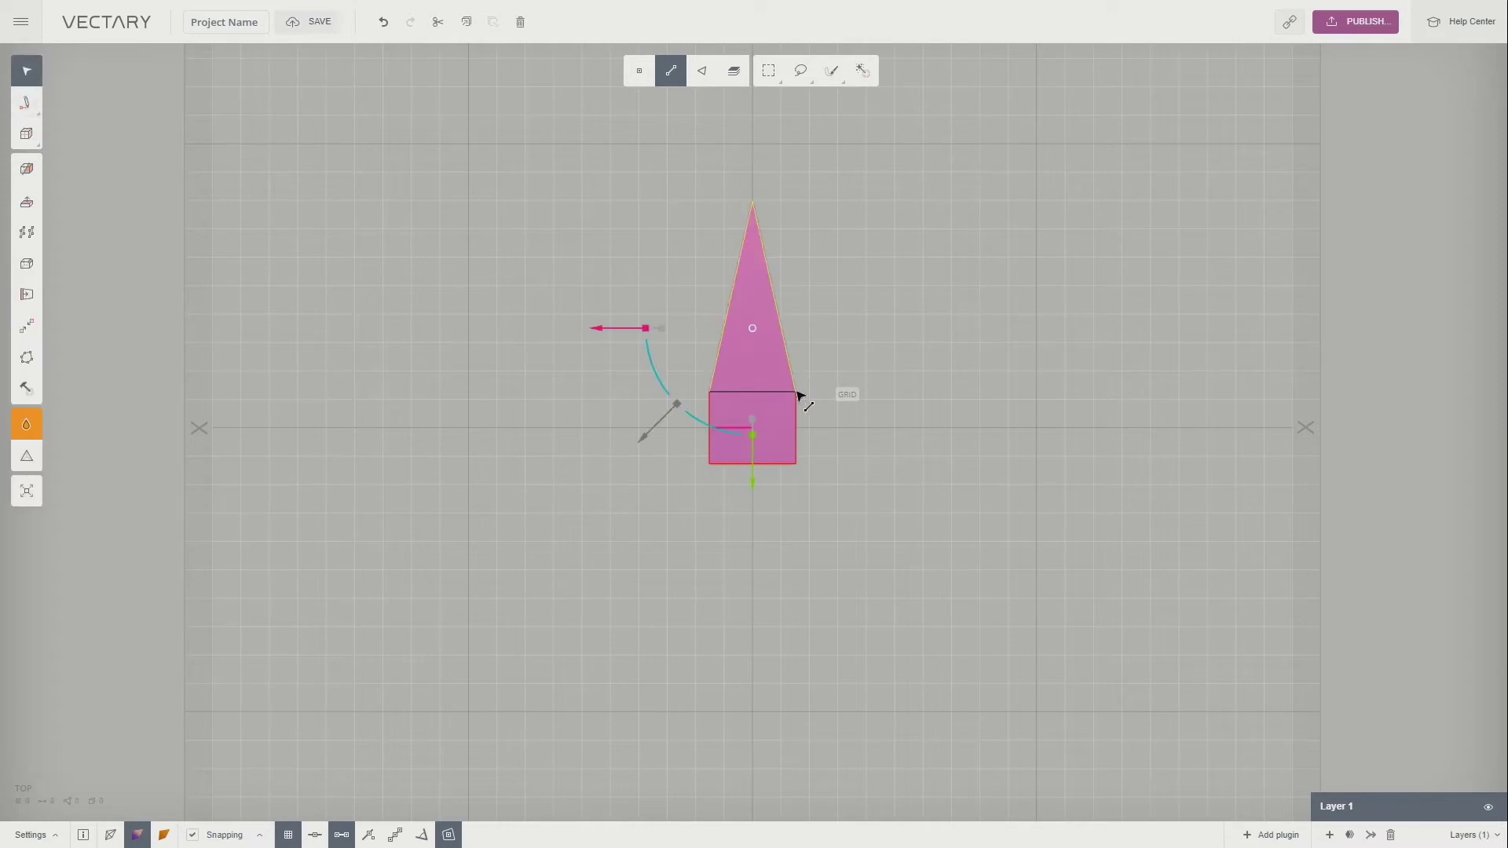
Draw a triangle on the rectangle's left edge with its tip 6 grid squares left and 5 below the origin.
click(26, 102)
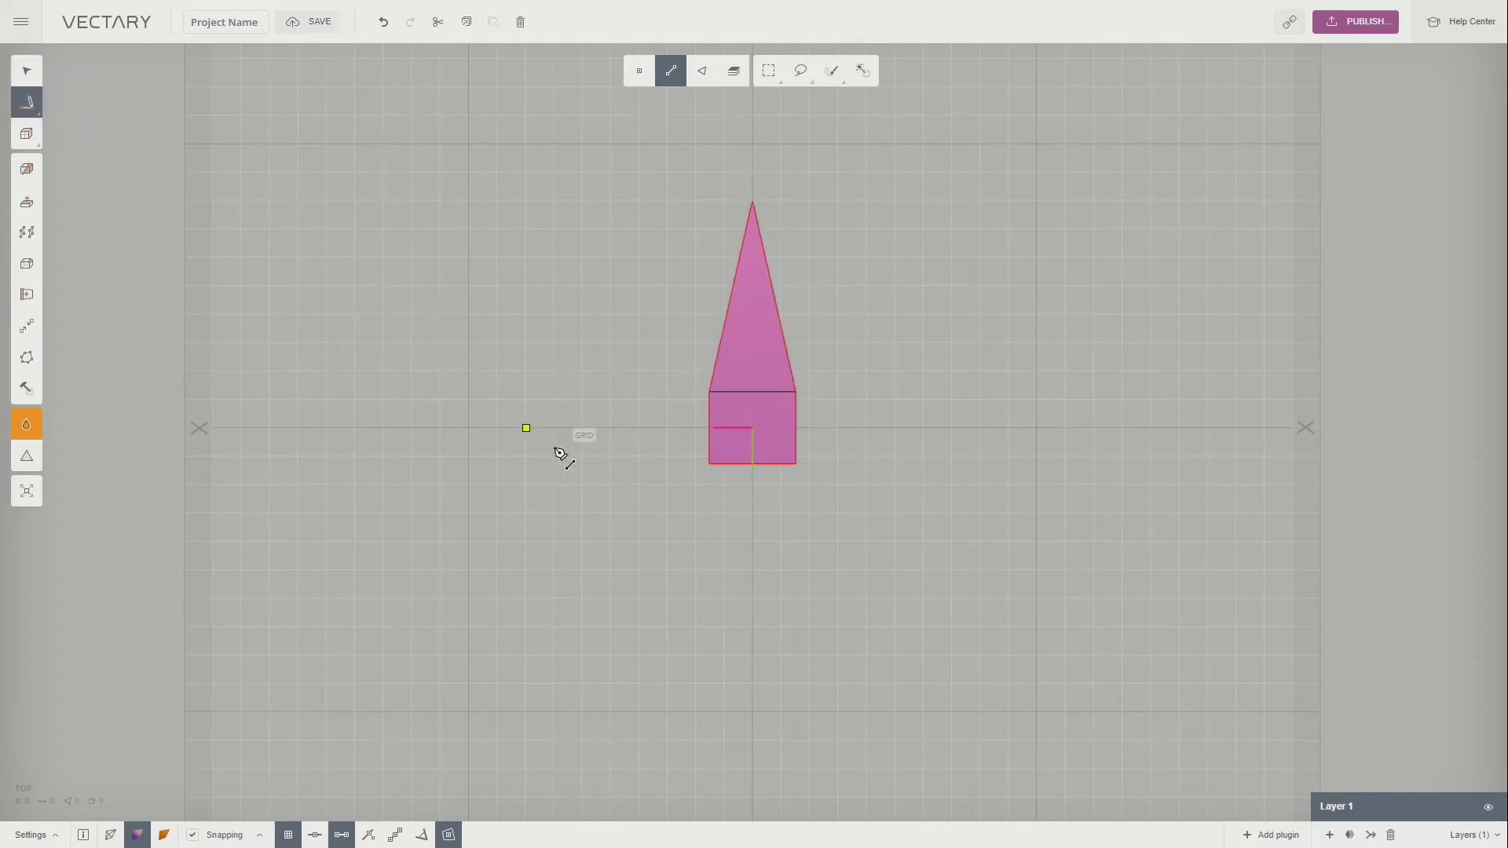
click(709, 464)
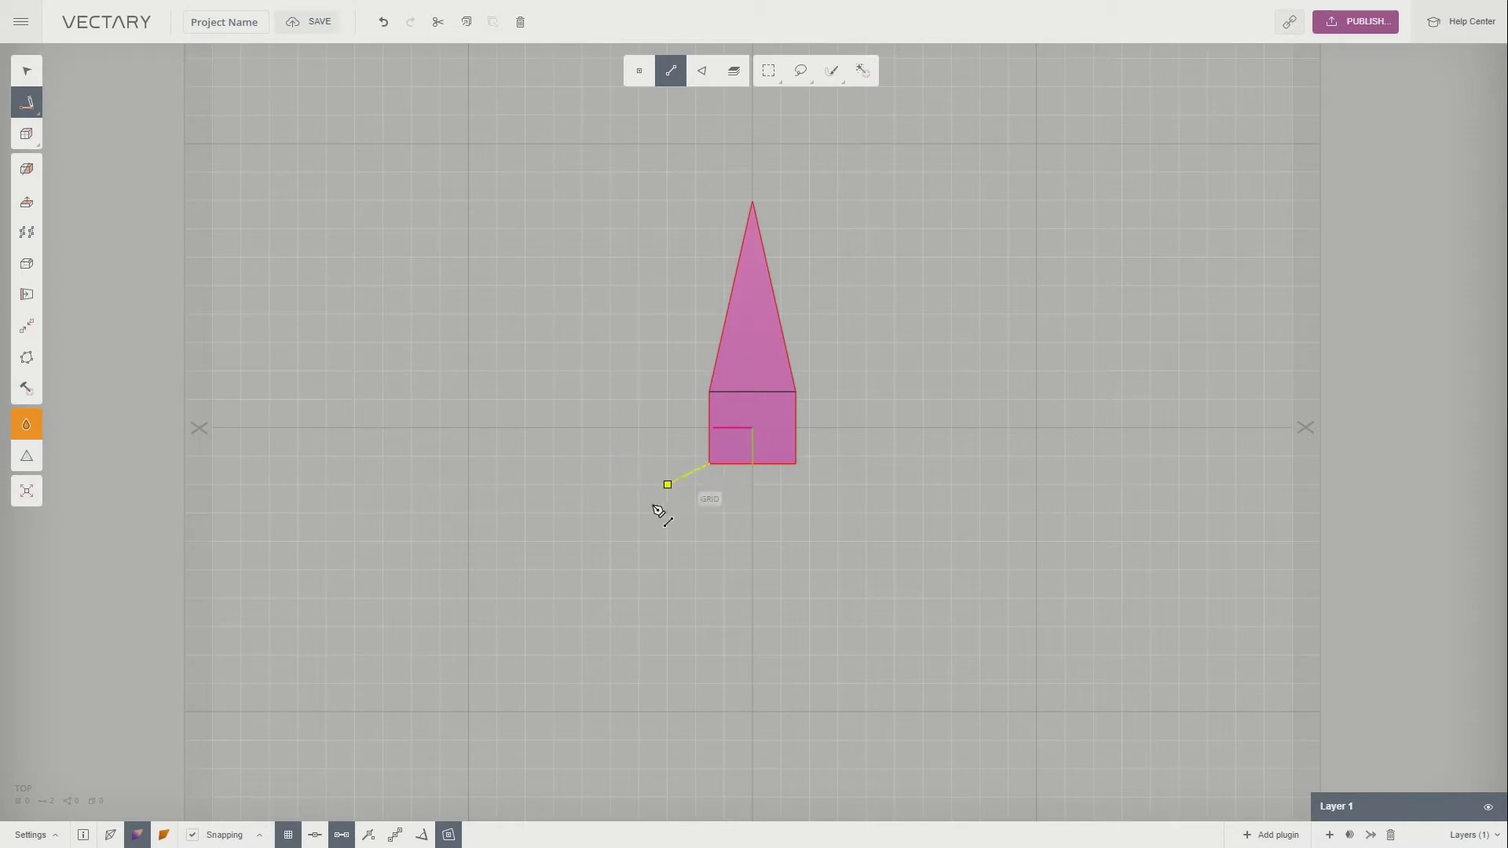
click(584, 567)
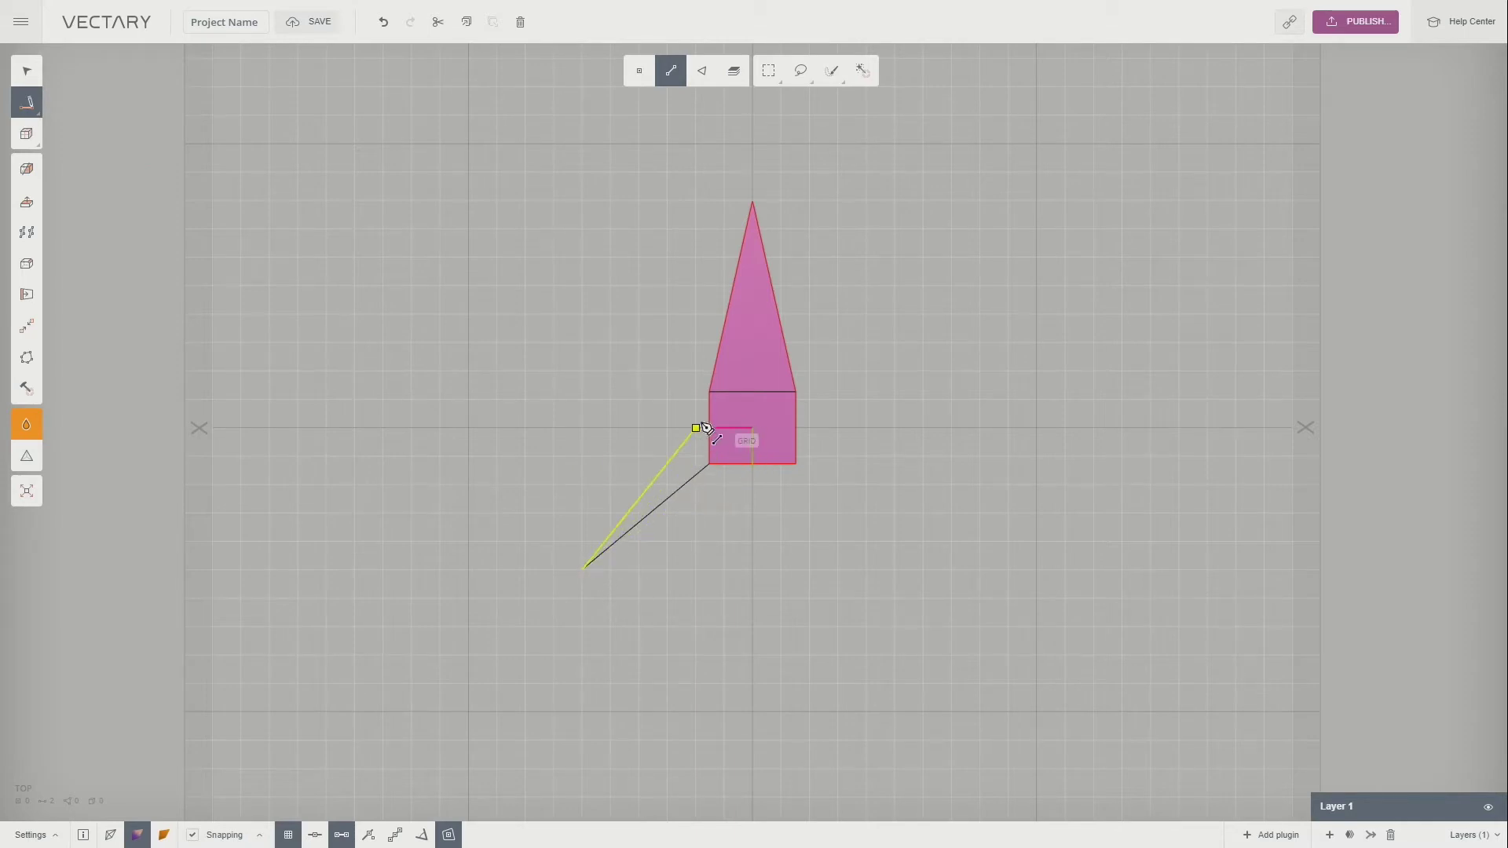
click(711, 391)
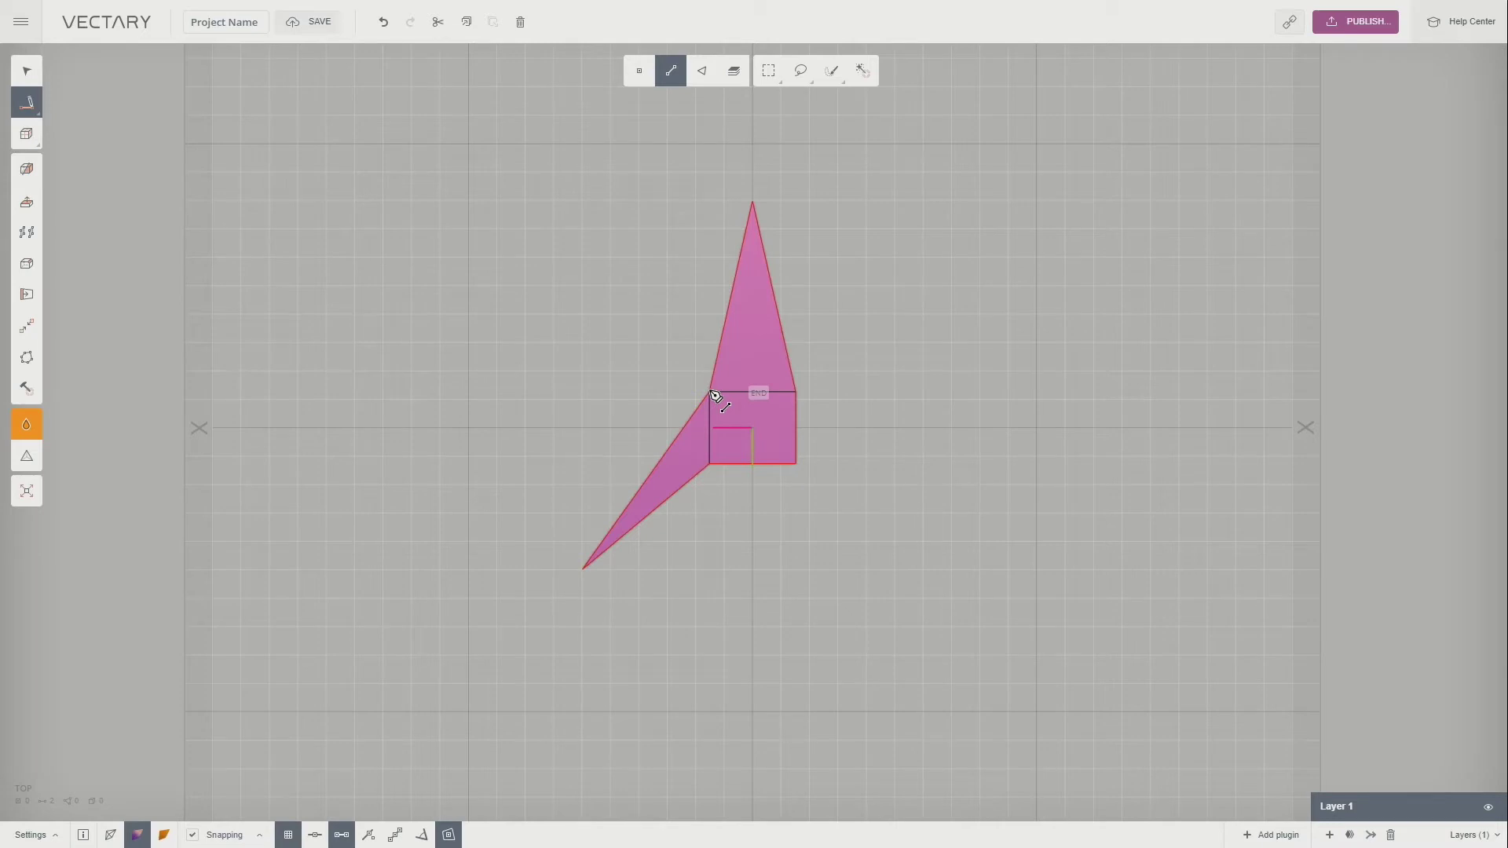
key(Escape)
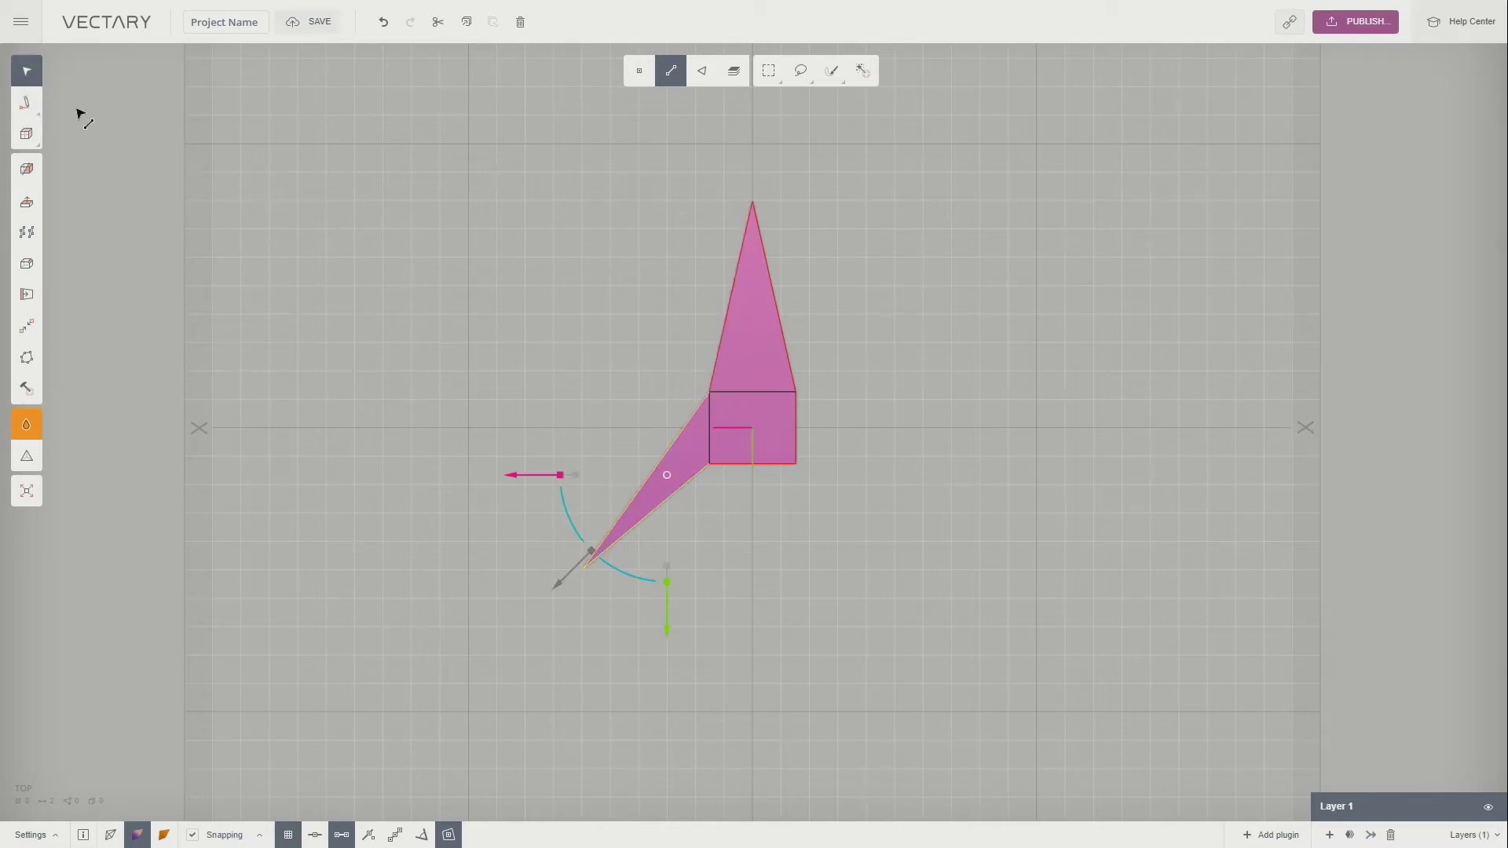
Draw a matching triangle on the rectangle's right edge with its tip 6 grid squares right and 5 below the origin.
click(26, 102)
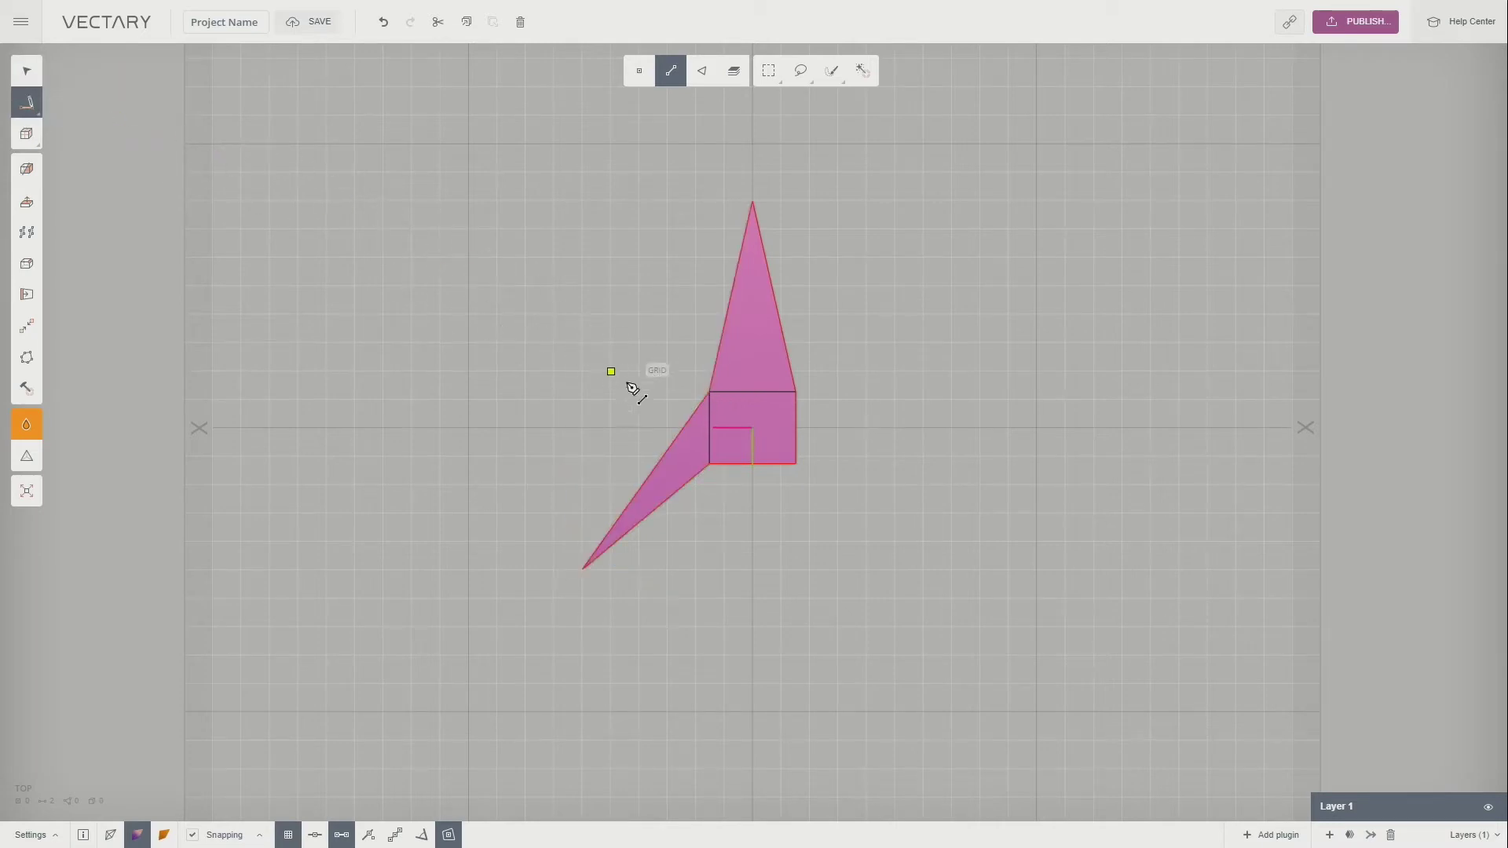
click(808, 470)
click(923, 569)
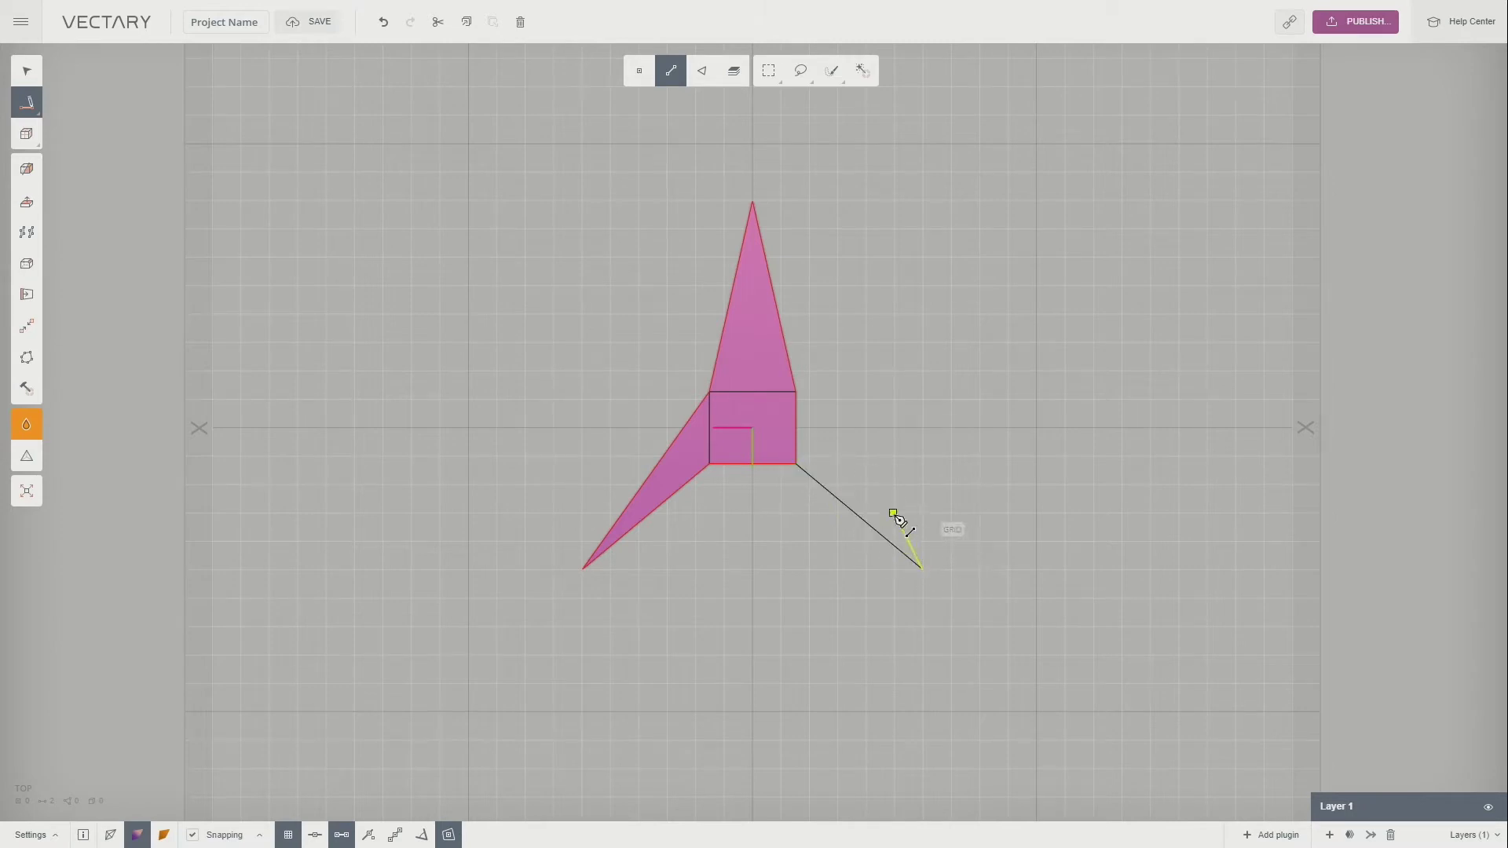
click(796, 395)
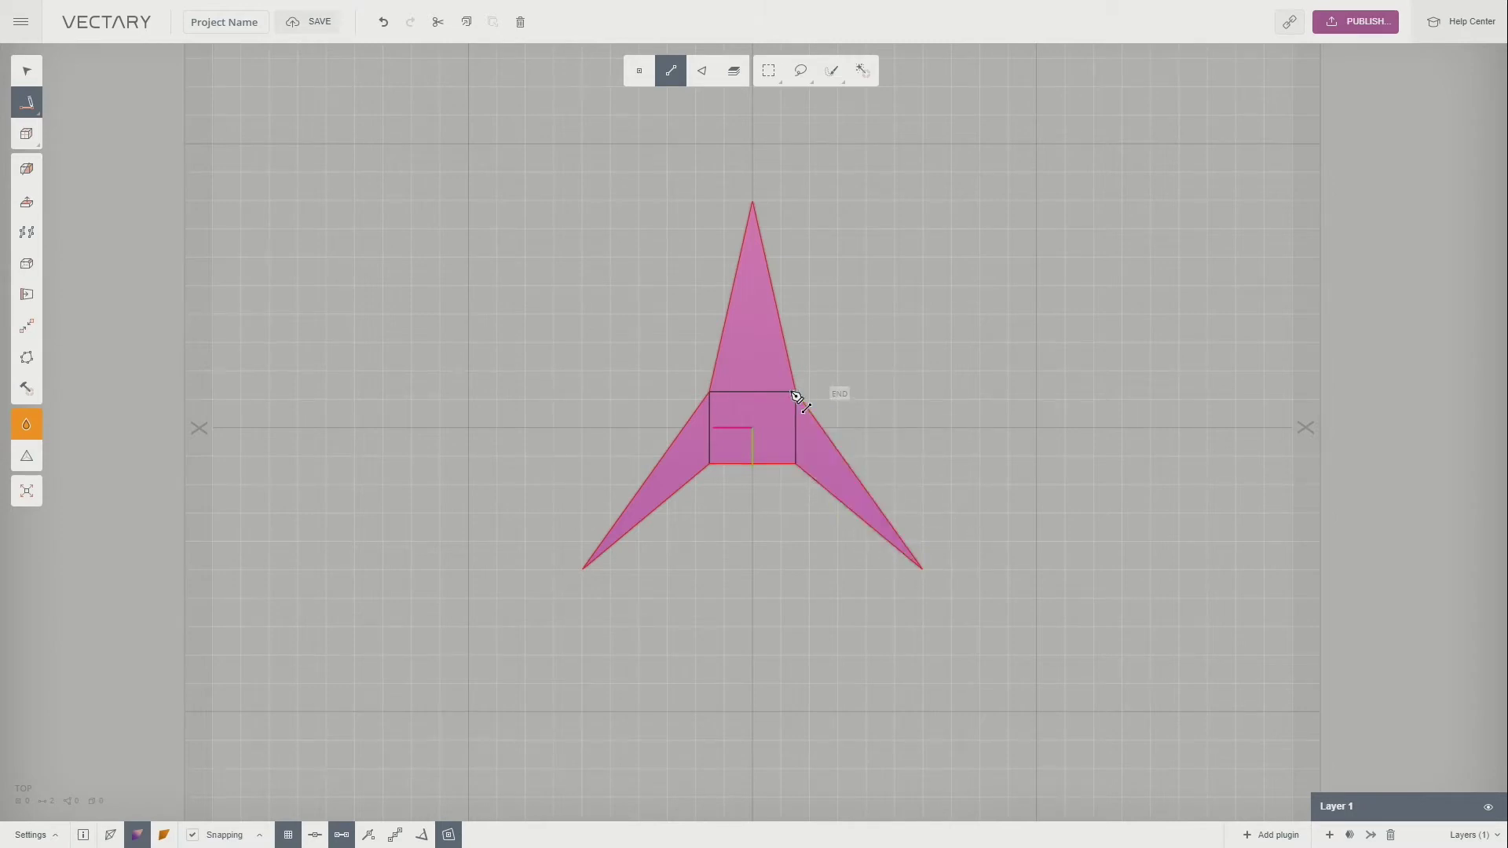
key(Escape)
Extrude all four faces of the three-pointed shape upward by about 6 cm and clear the selection.
drag(855, 407, 606, 498)
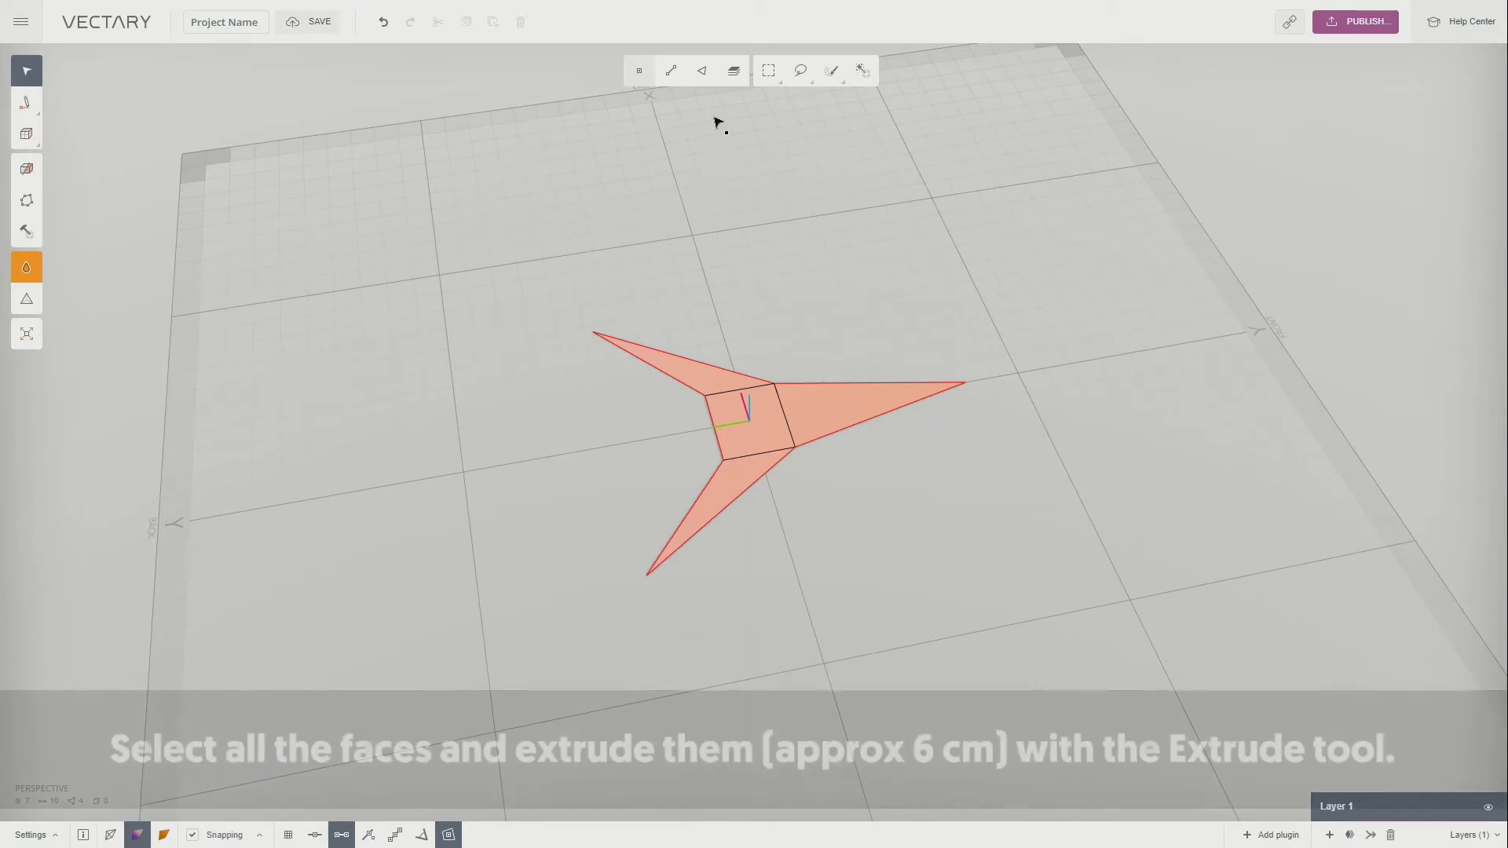
click(702, 71)
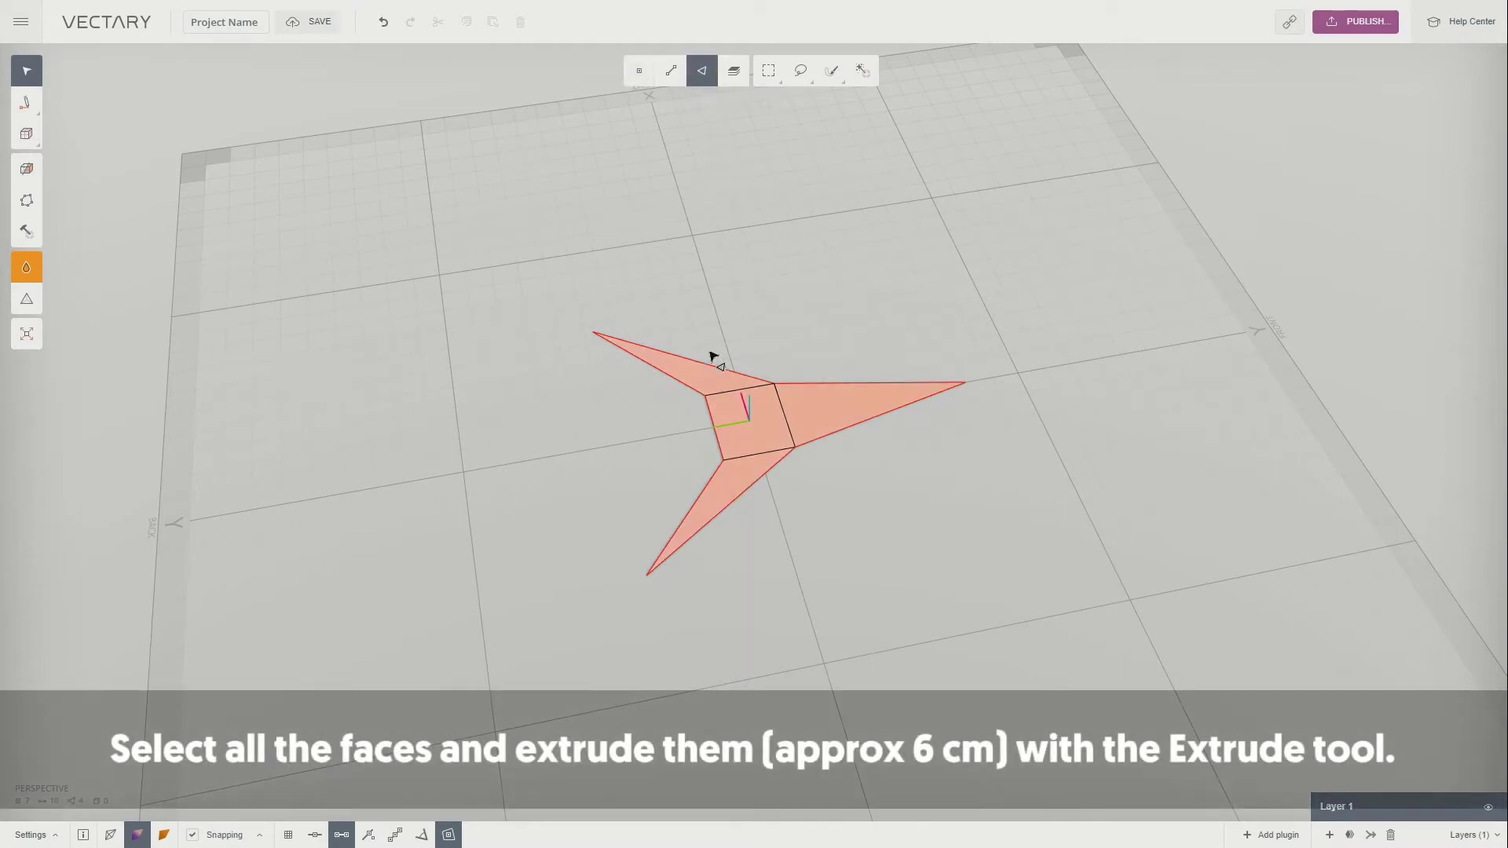
click(710, 380)
shift+click(732, 410)
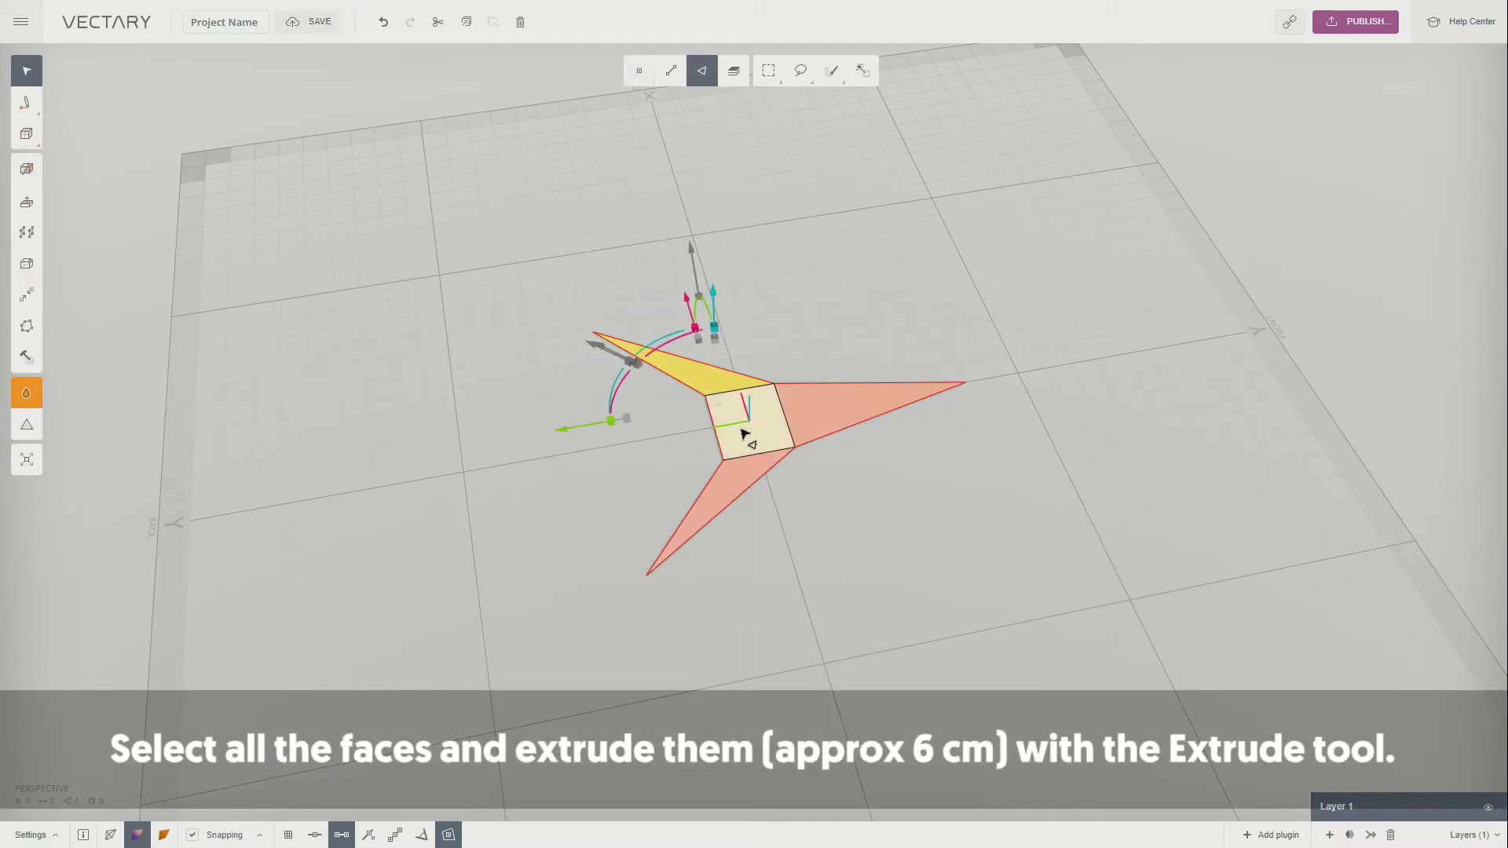
shift+click(737, 473)
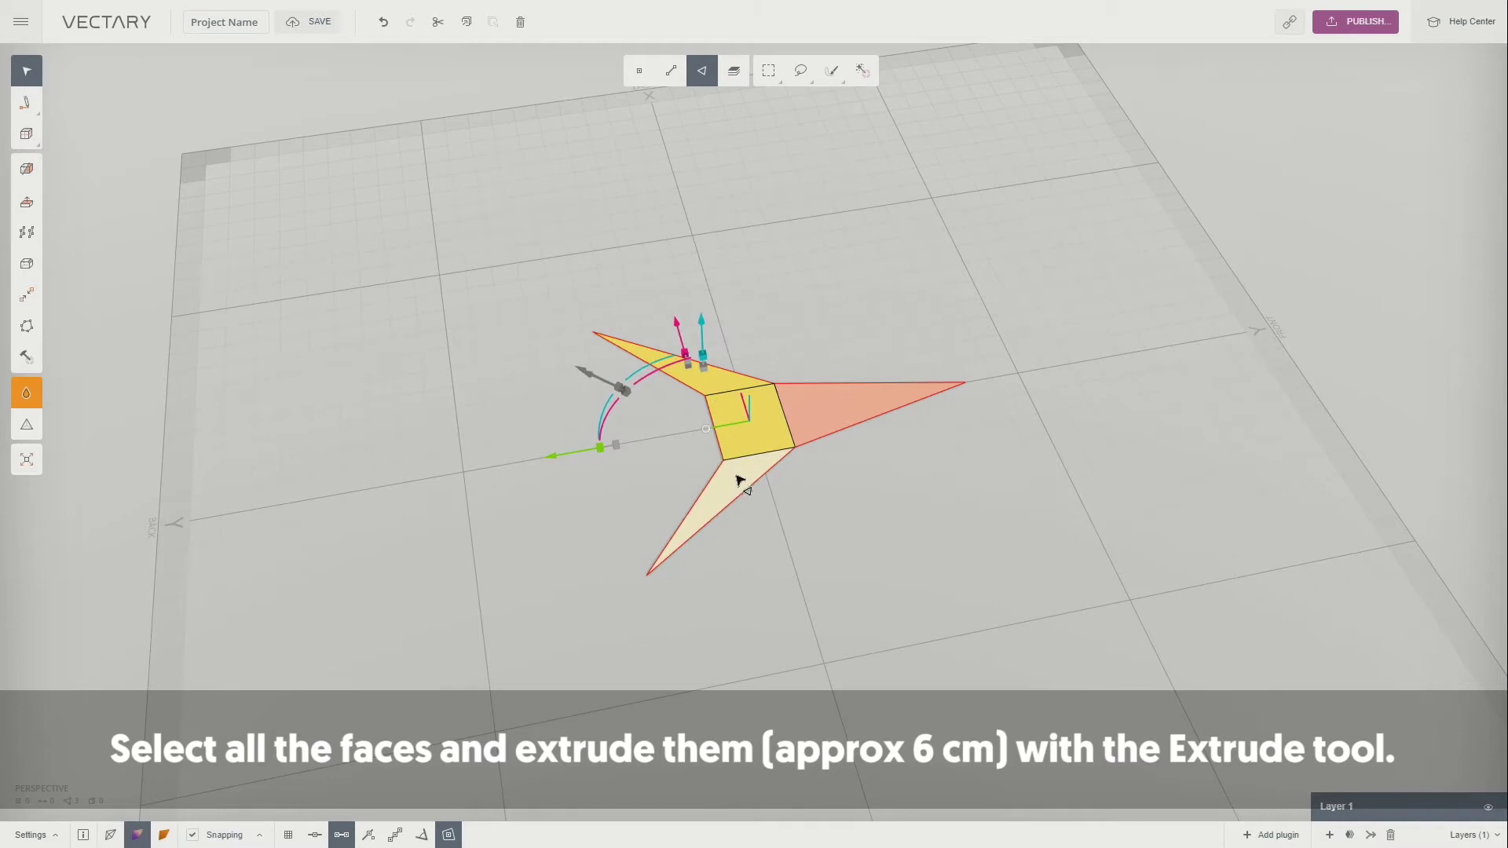
shift+click(835, 424)
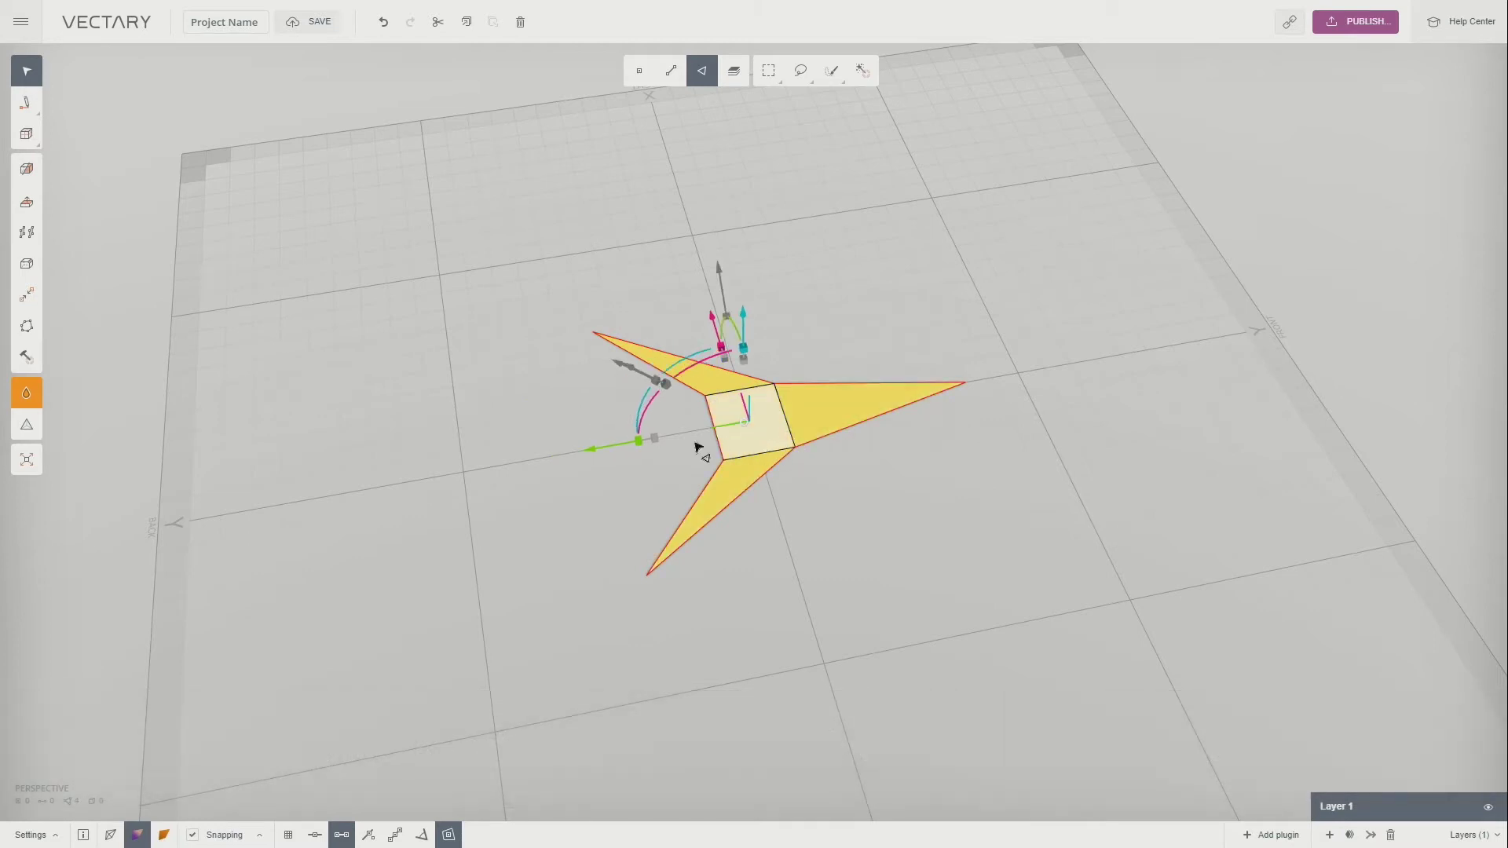
click(26, 202)
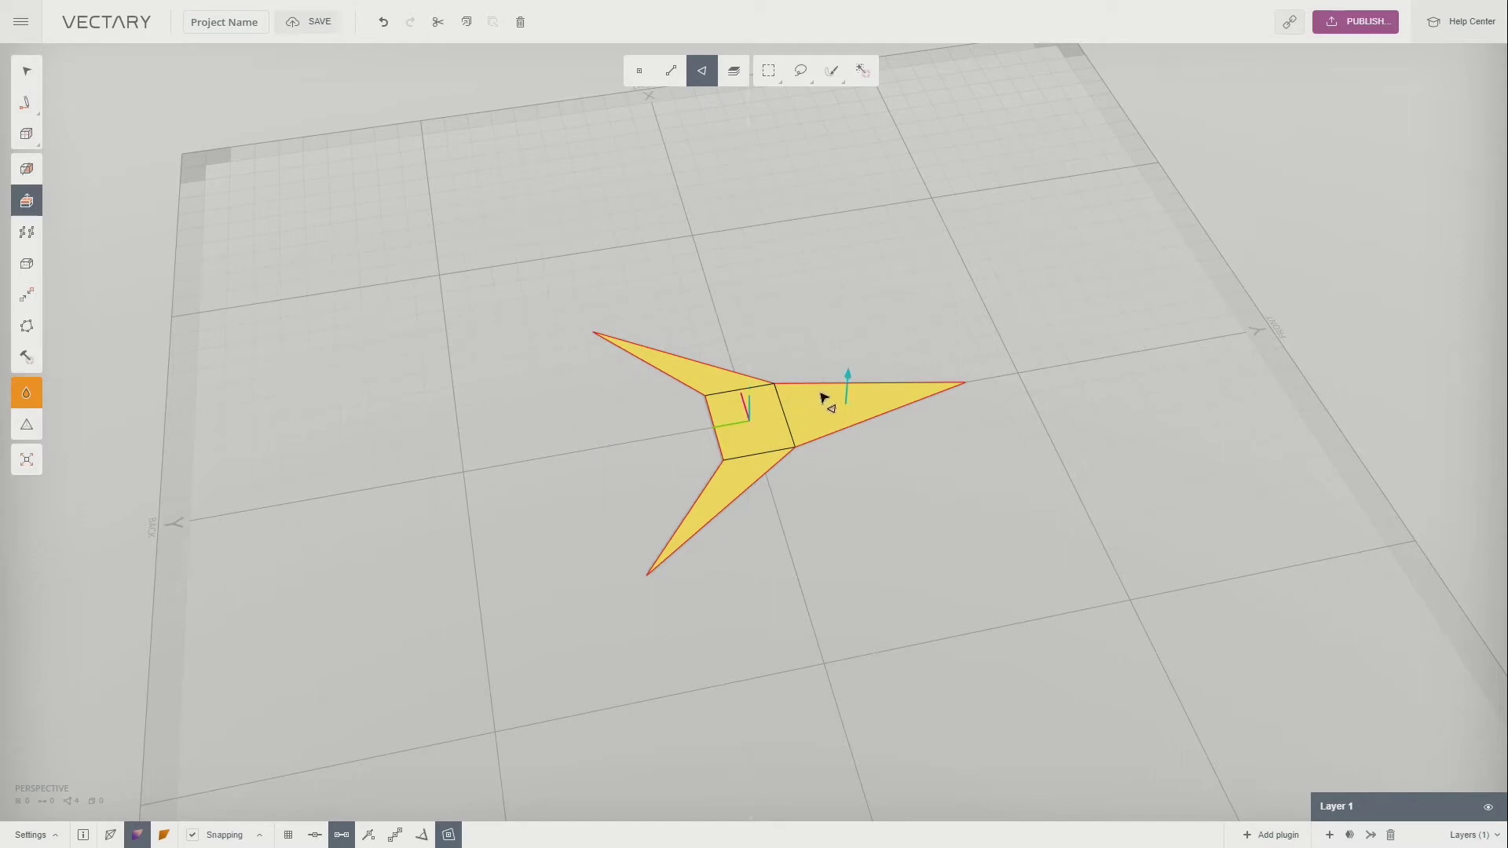
drag(845, 393, 852, 354)
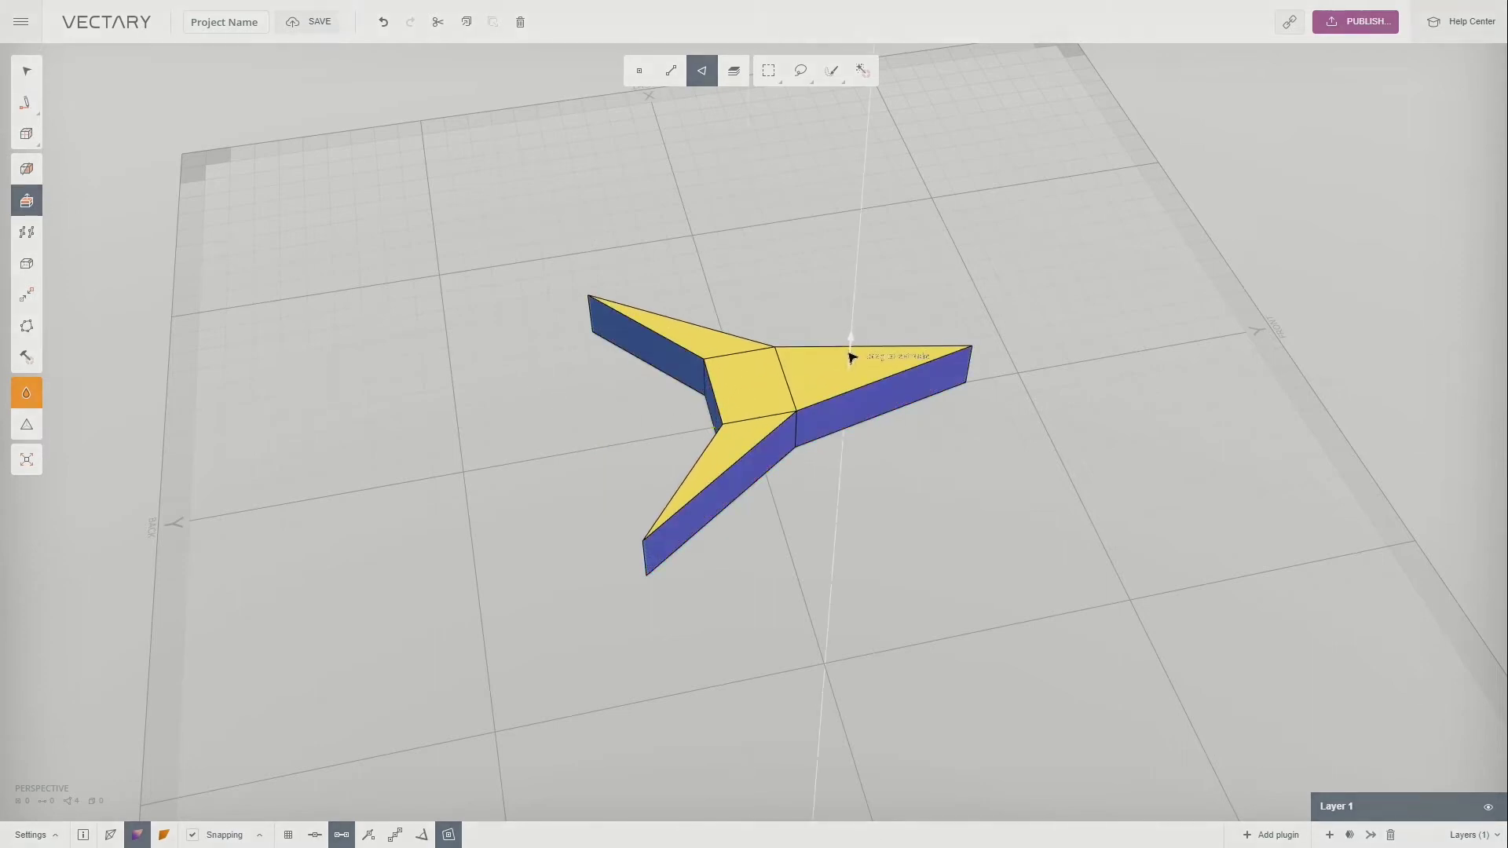
right_drag(964, 527, 885, 366)
drag(856, 340, 844, 219)
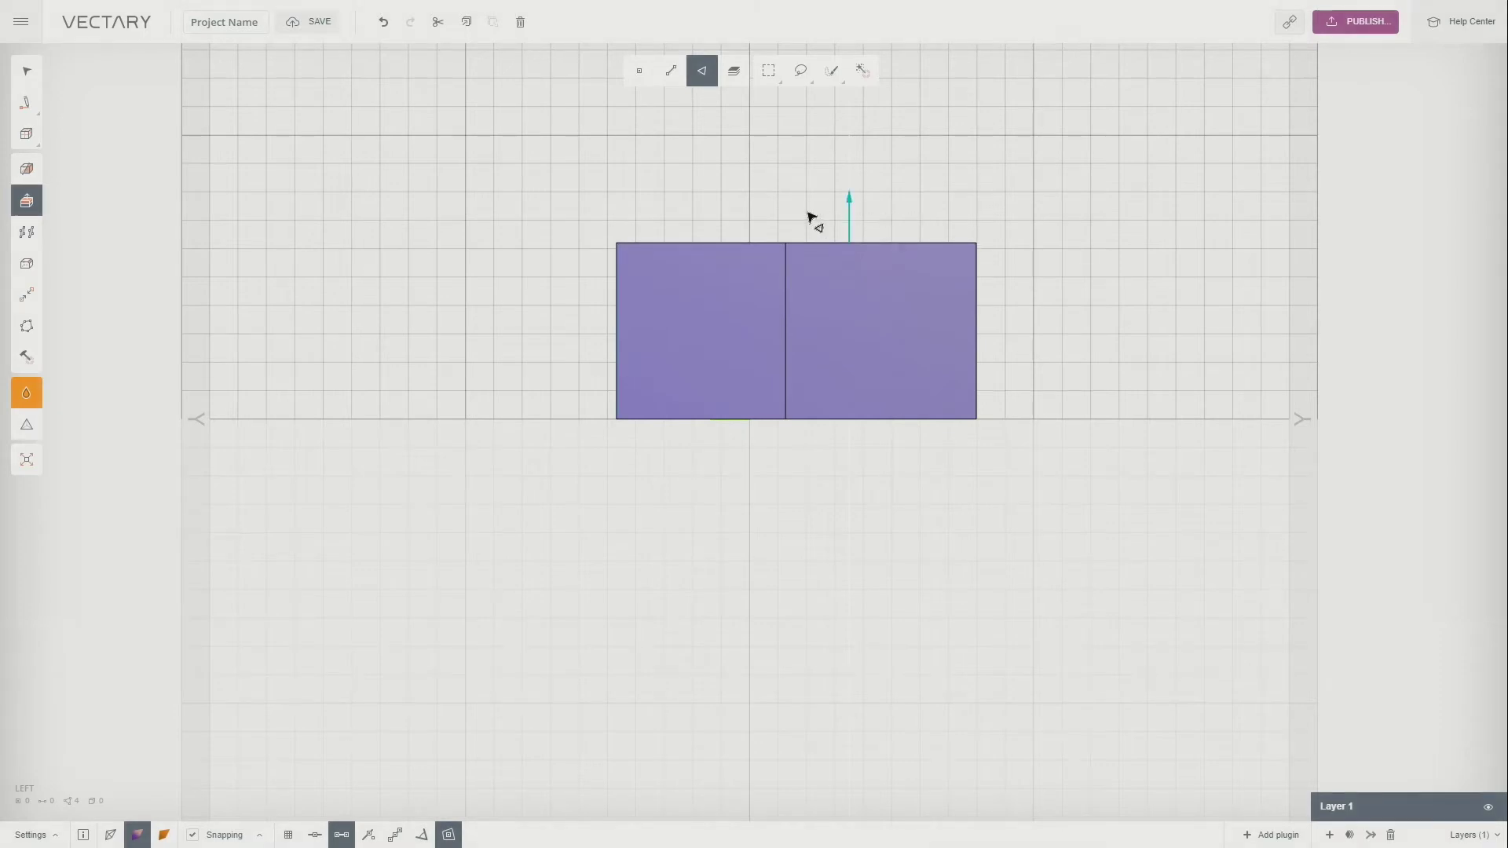
key(Escape)
right_drag(795, 226, 952, 340)
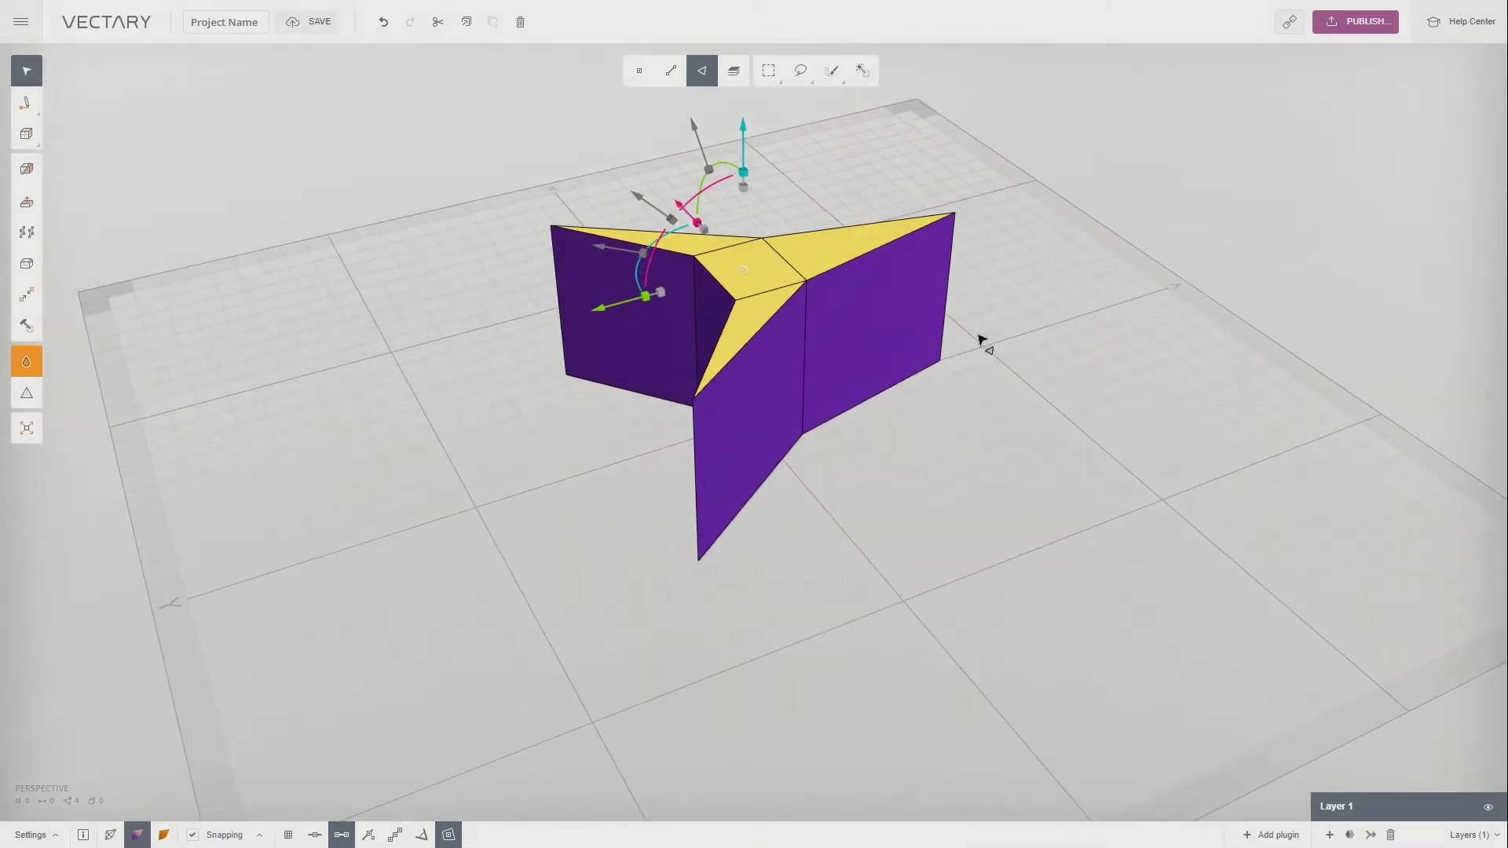
key(Escape)
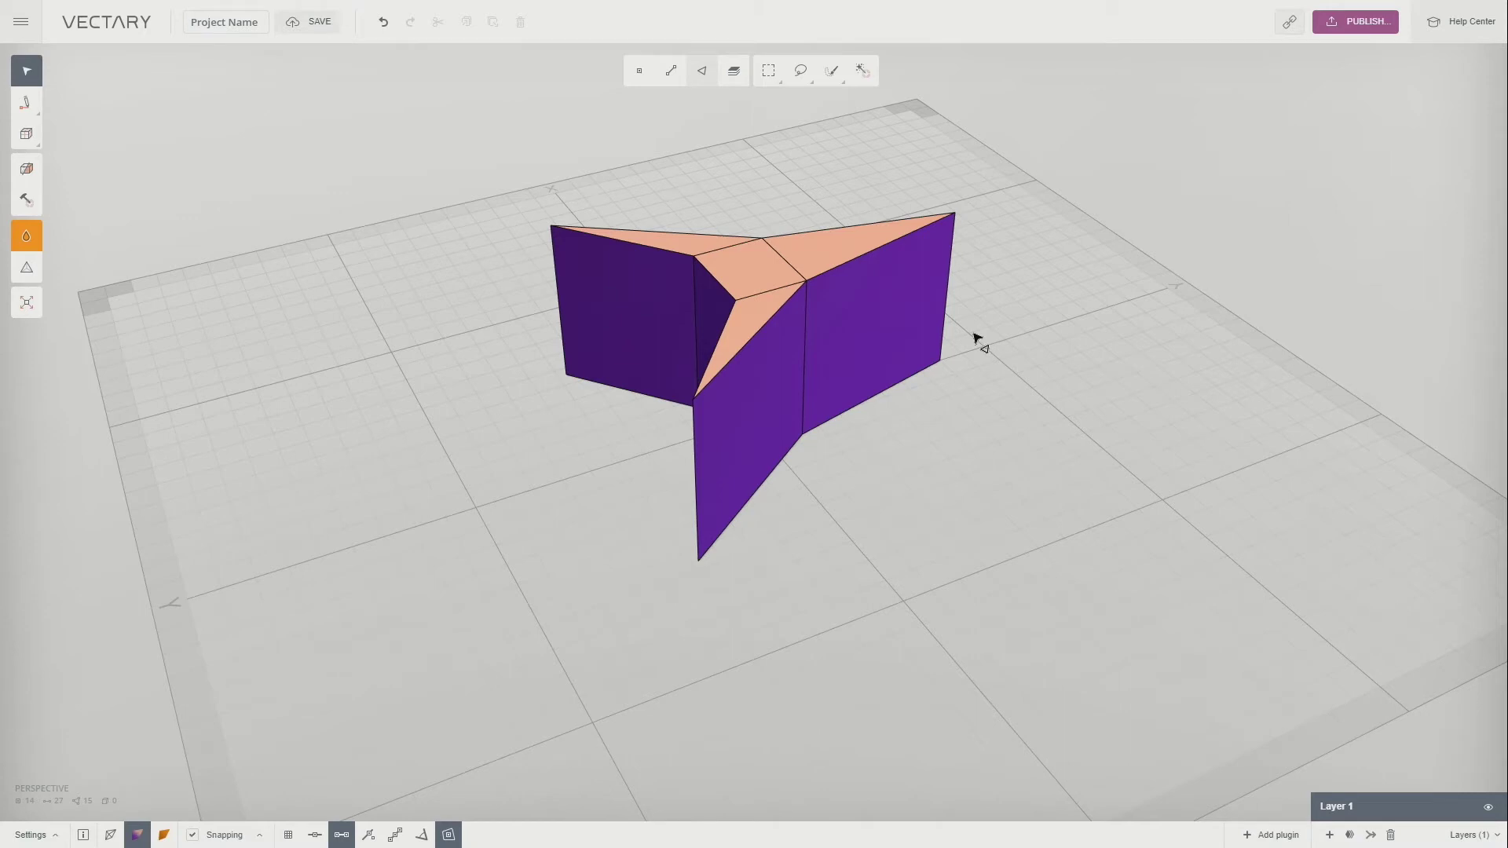
Lower the top faces of the central block and the two rear arms by about 1.5 cm.
key(3)
click(768, 275)
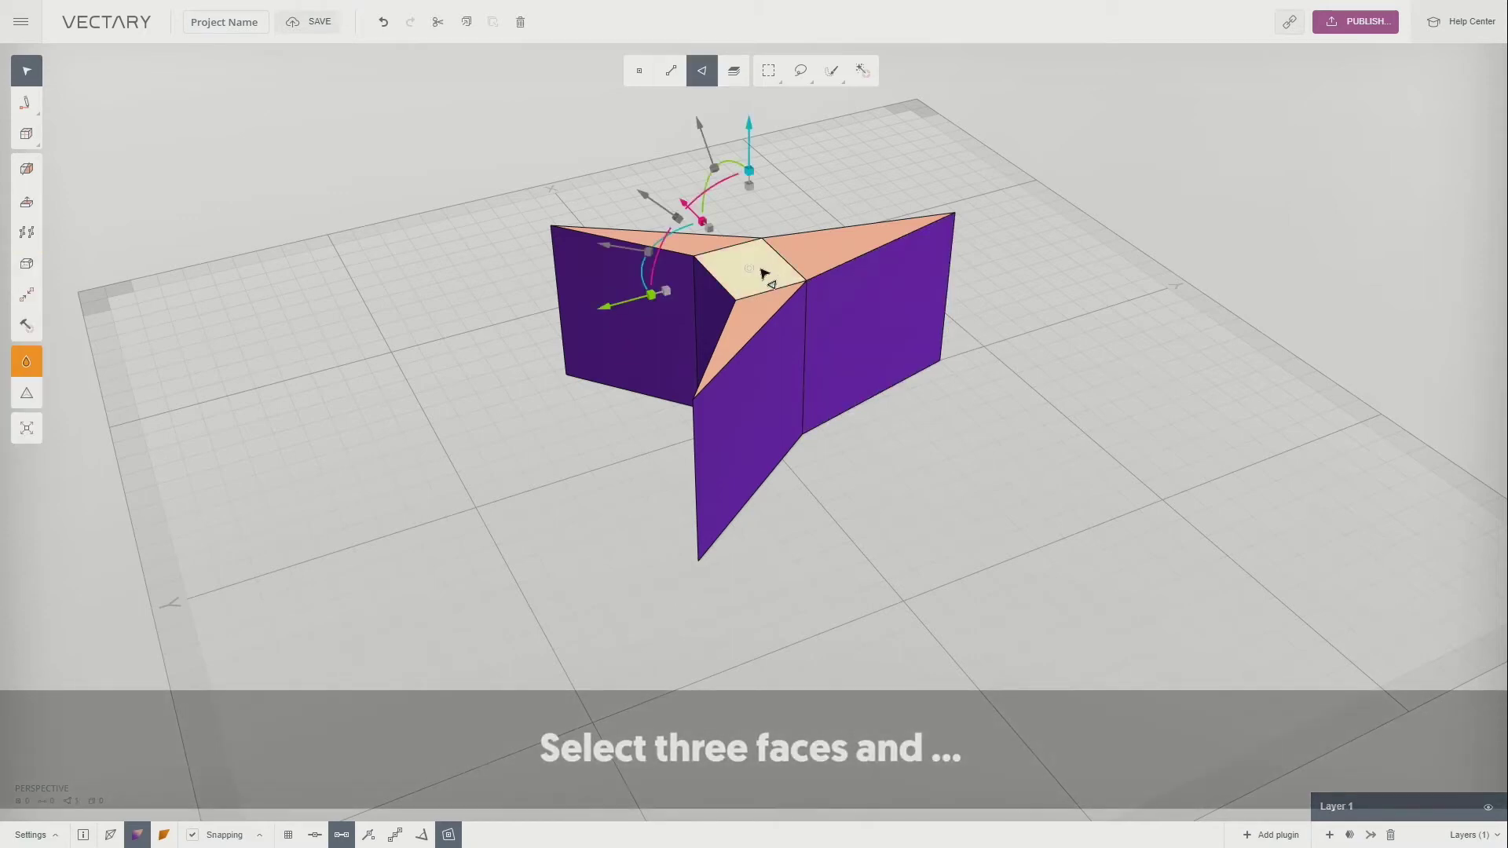
shift+click(764, 308)
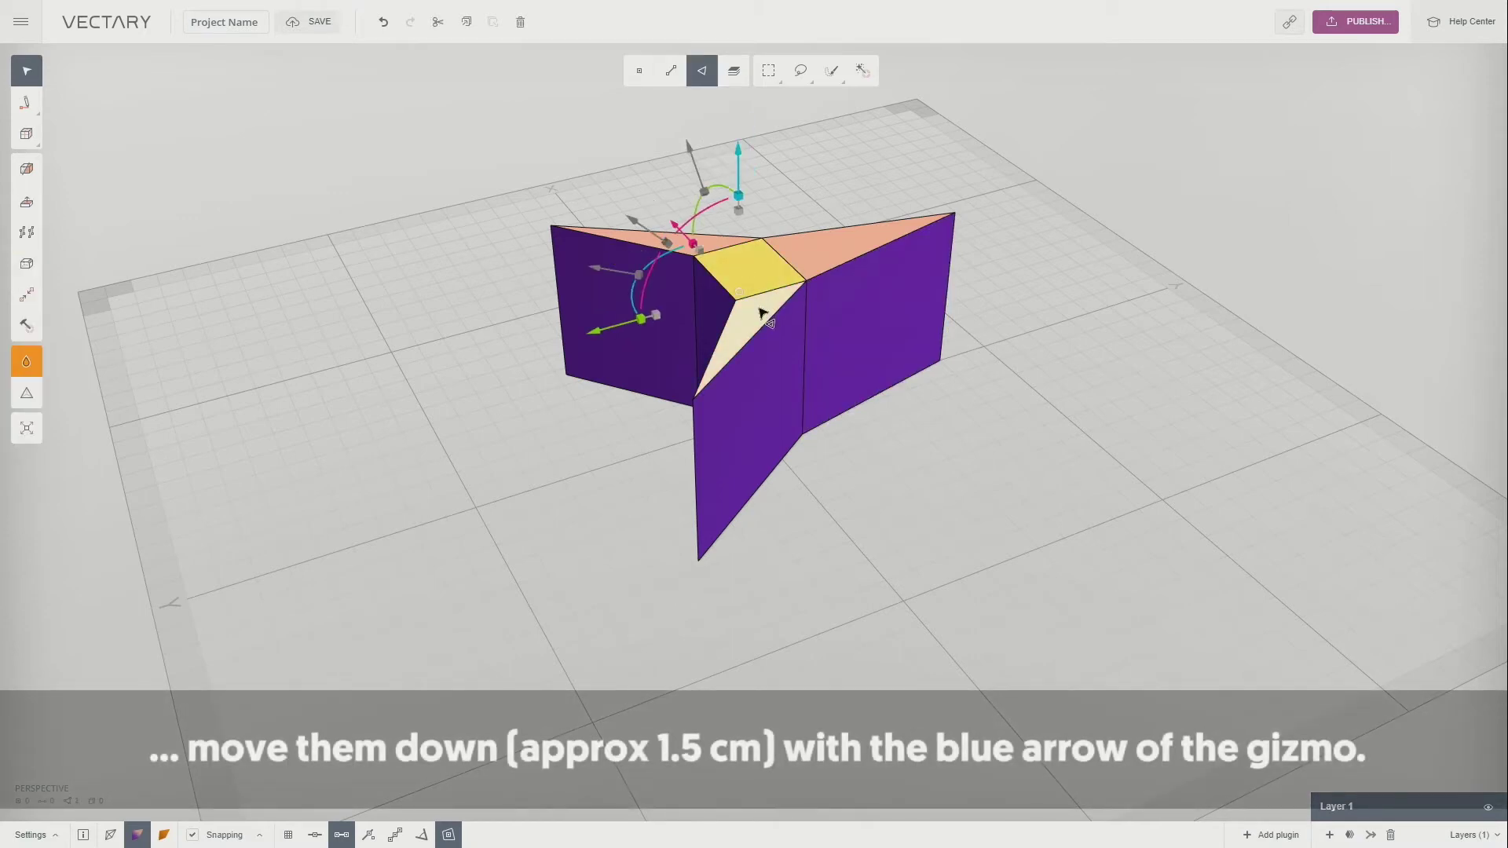
shift+click(731, 246)
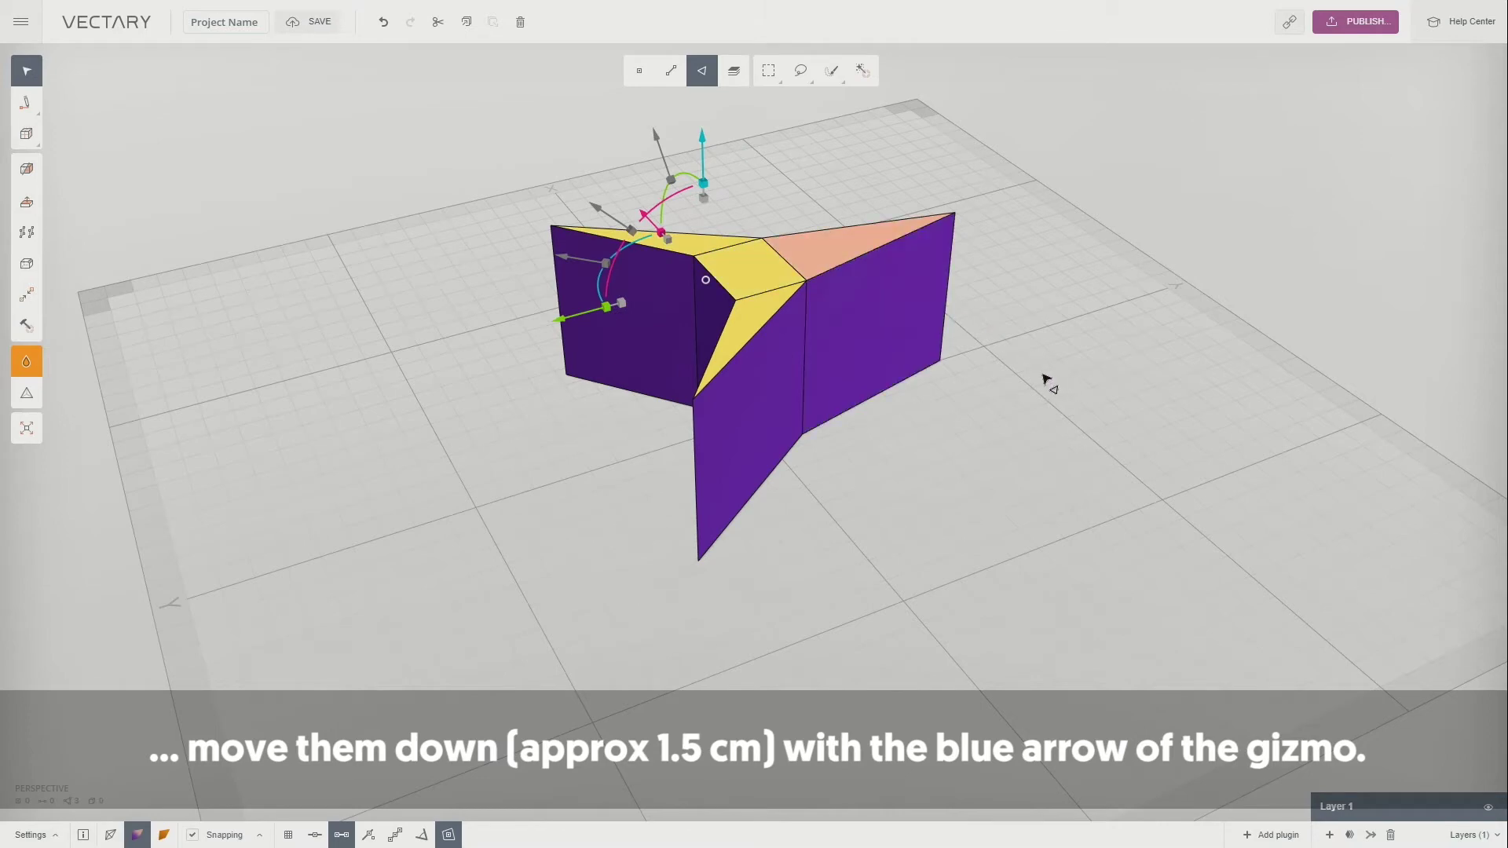
key(l)
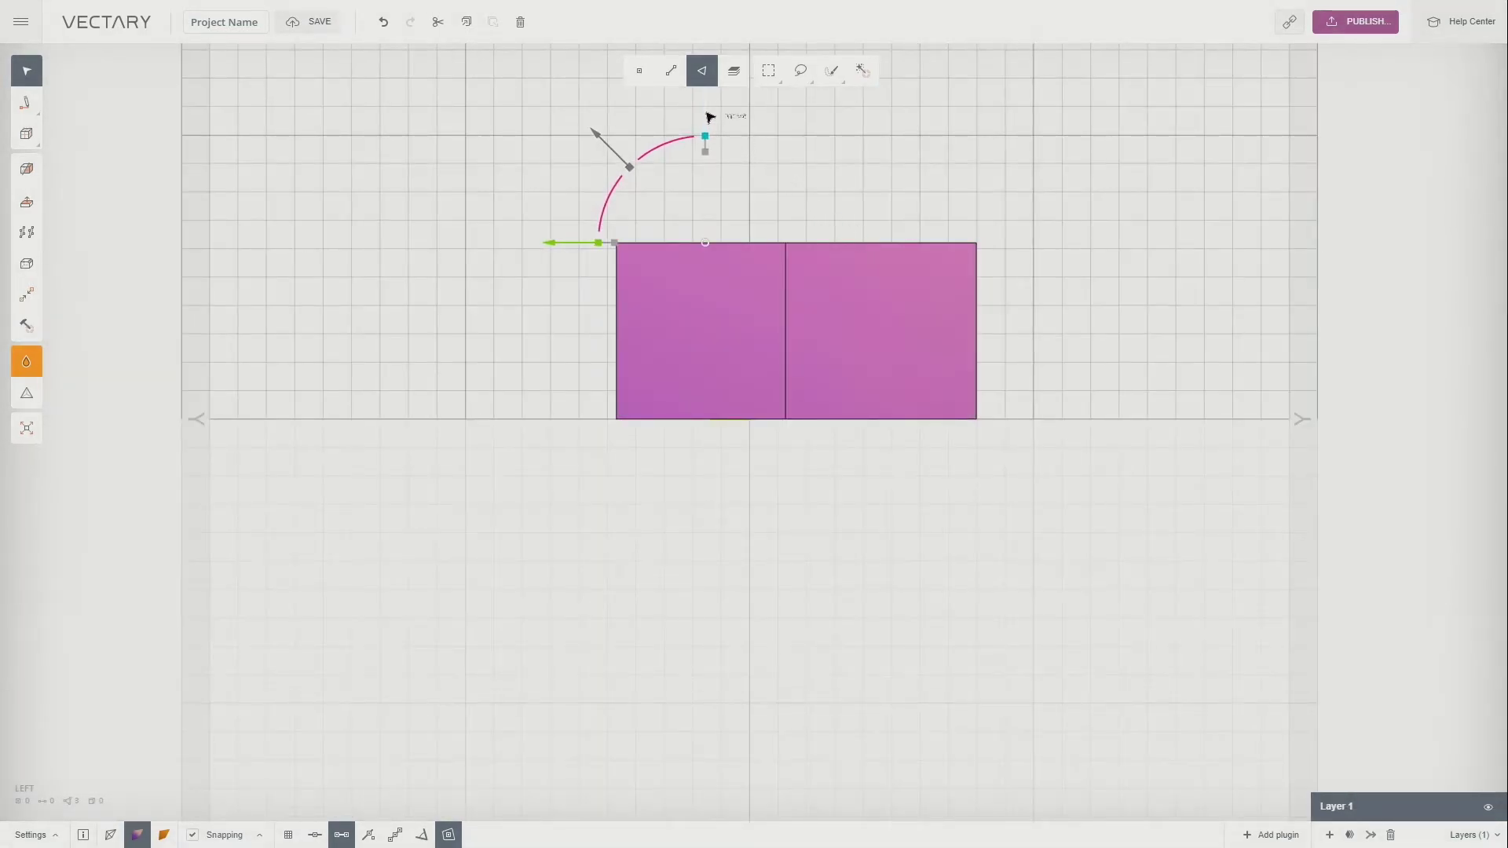
drag(709, 117, 717, 168)
click(766, 191)
Raise the two upper tip points of the rear arms vertically.
right_drag(770, 193, 846, 233)
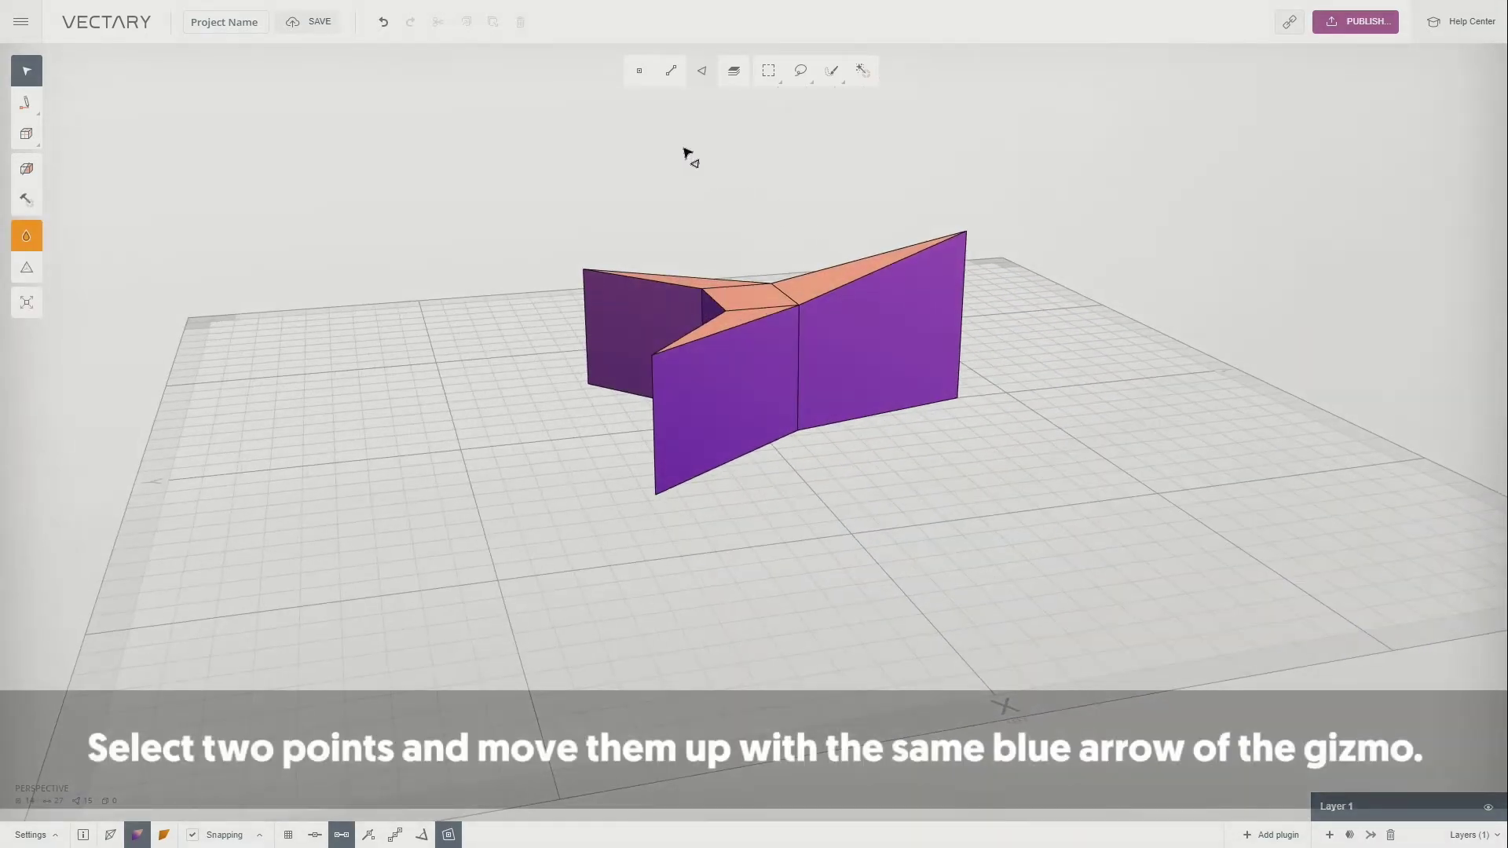
click(640, 70)
click(585, 271)
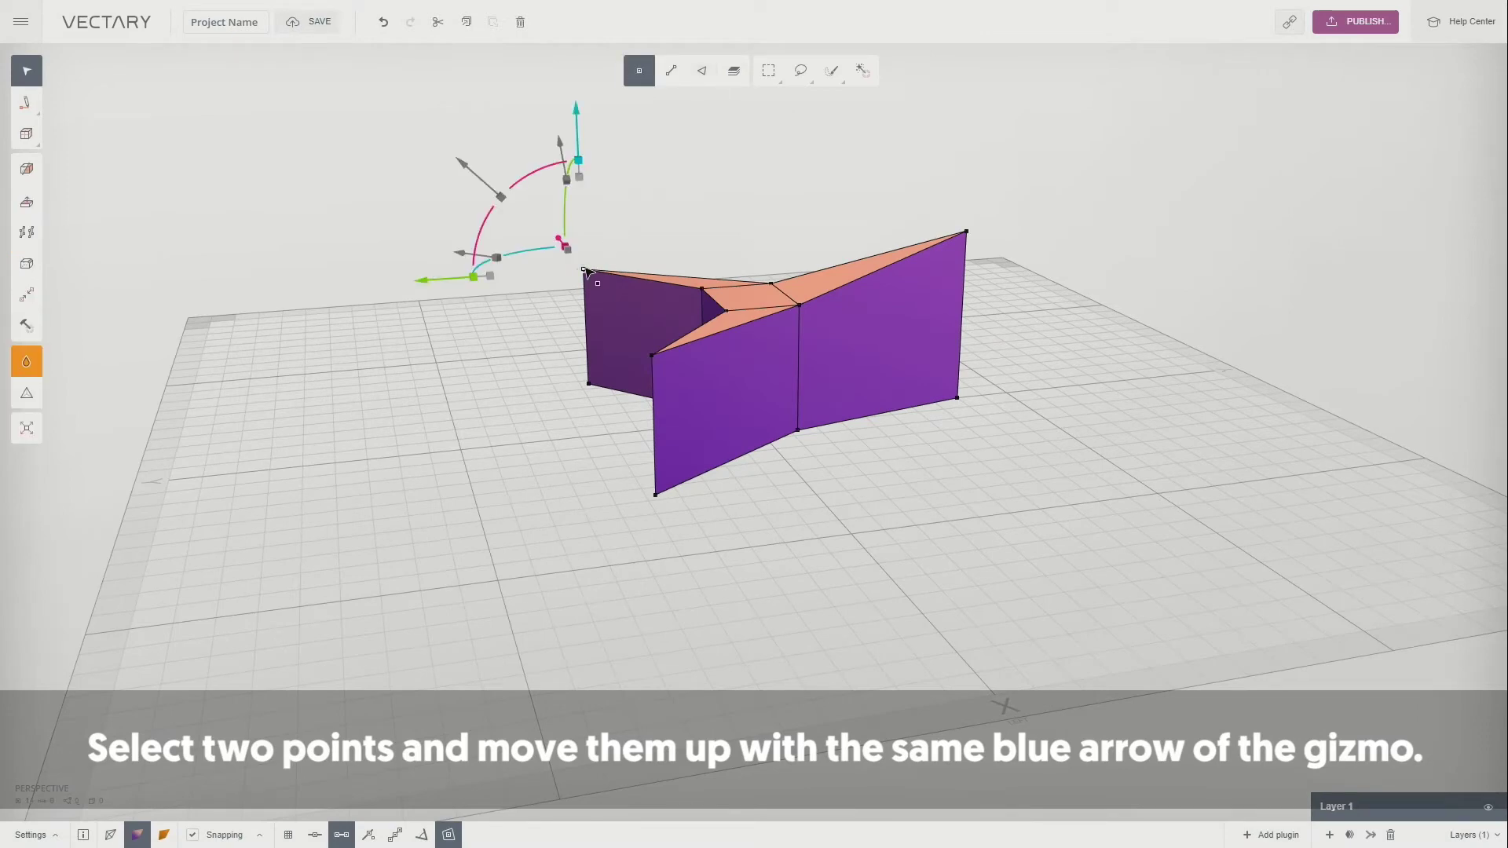
shift+click(660, 364)
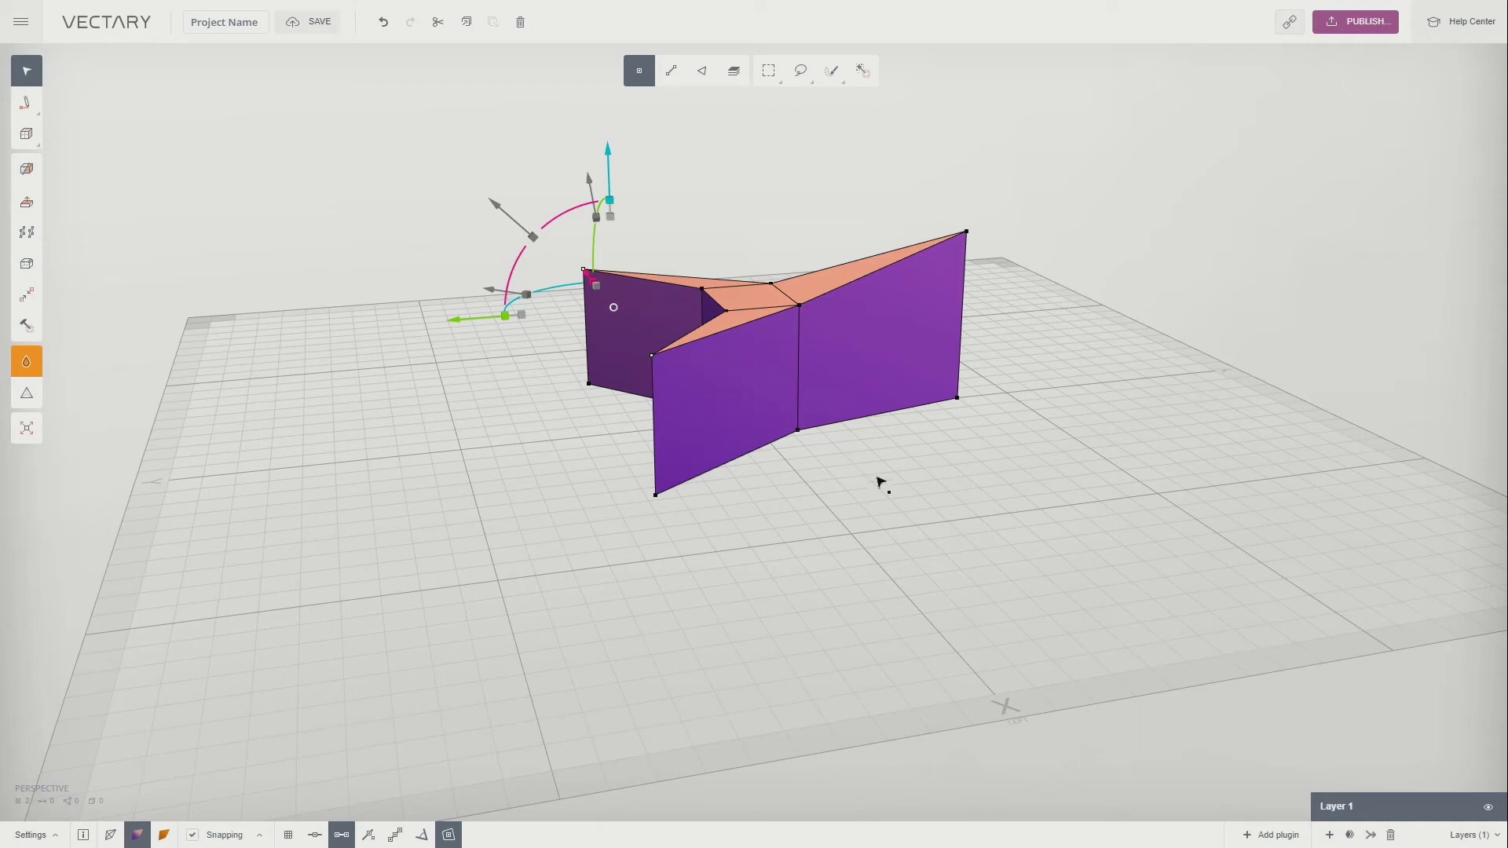
right_drag(882, 483, 792, 416)
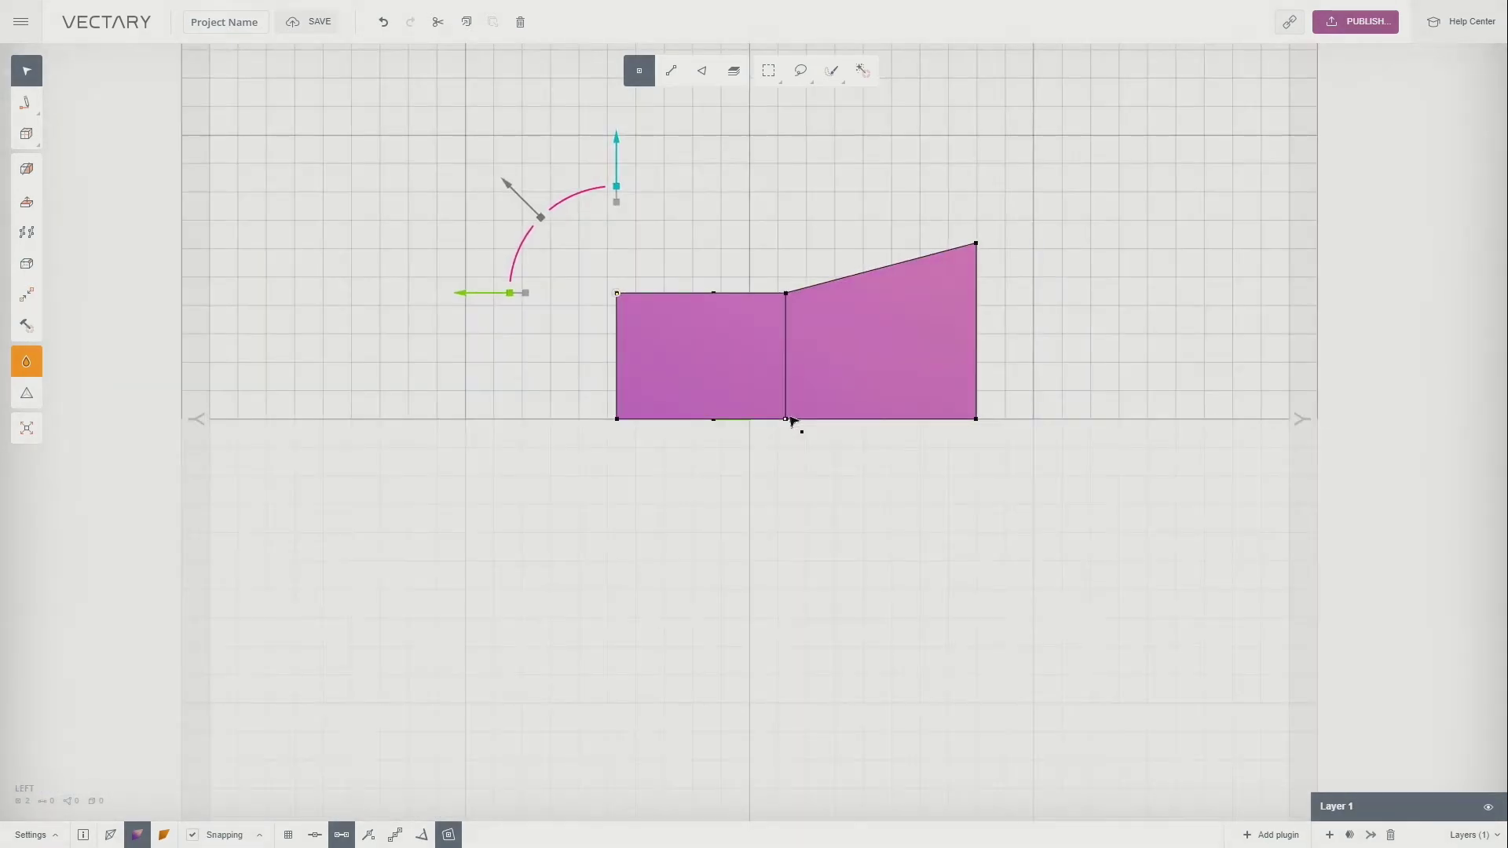
drag(622, 171, 803, 707)
Scale the four upper faces down slightly and shift them a little along Y toward the long arm's tip.
key(3)
click(742, 442)
shift+click(697, 451)
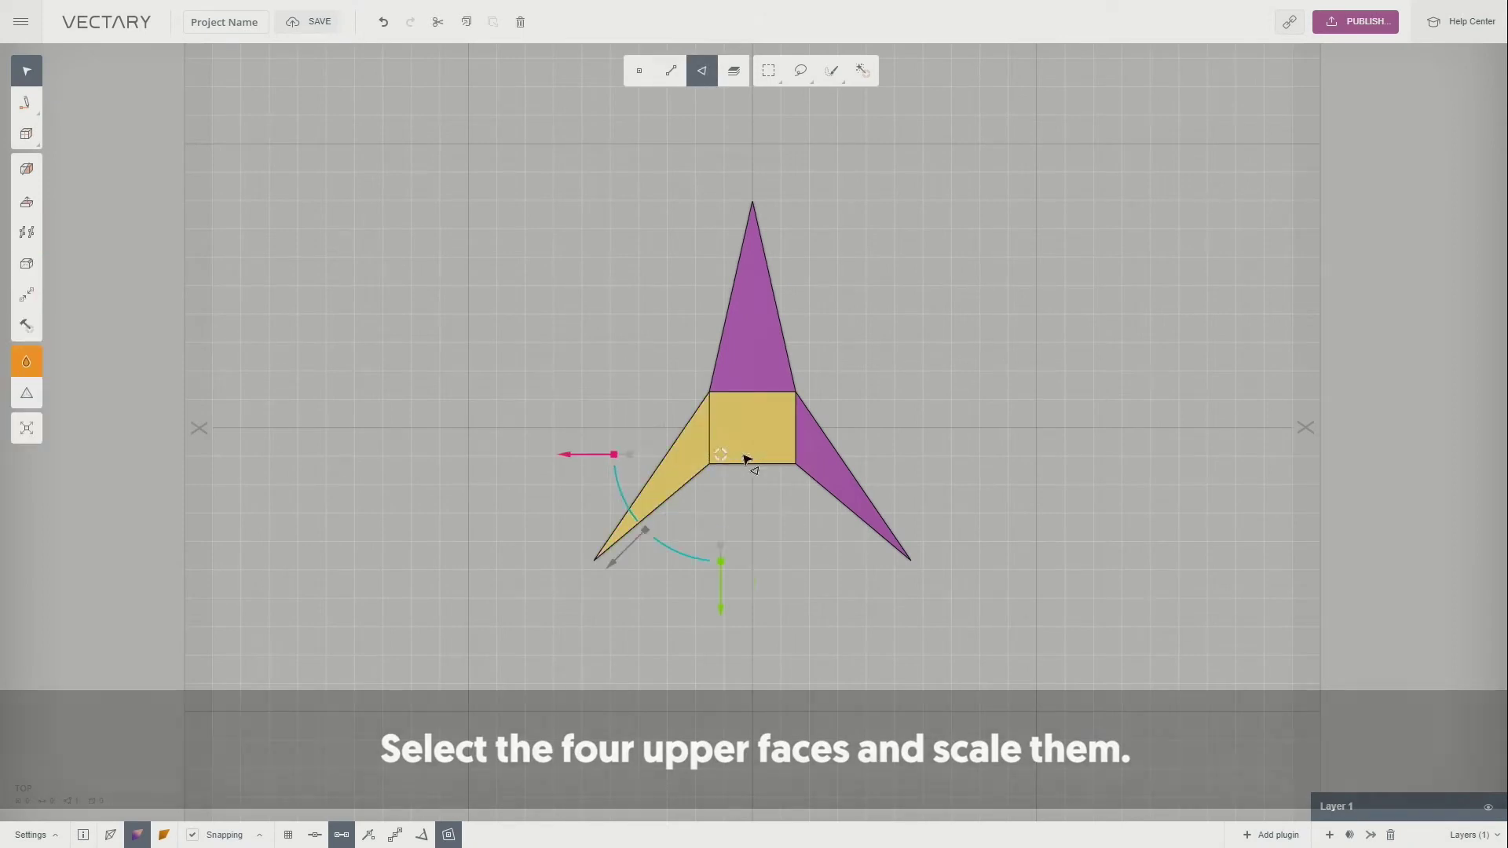
shift+click(810, 459)
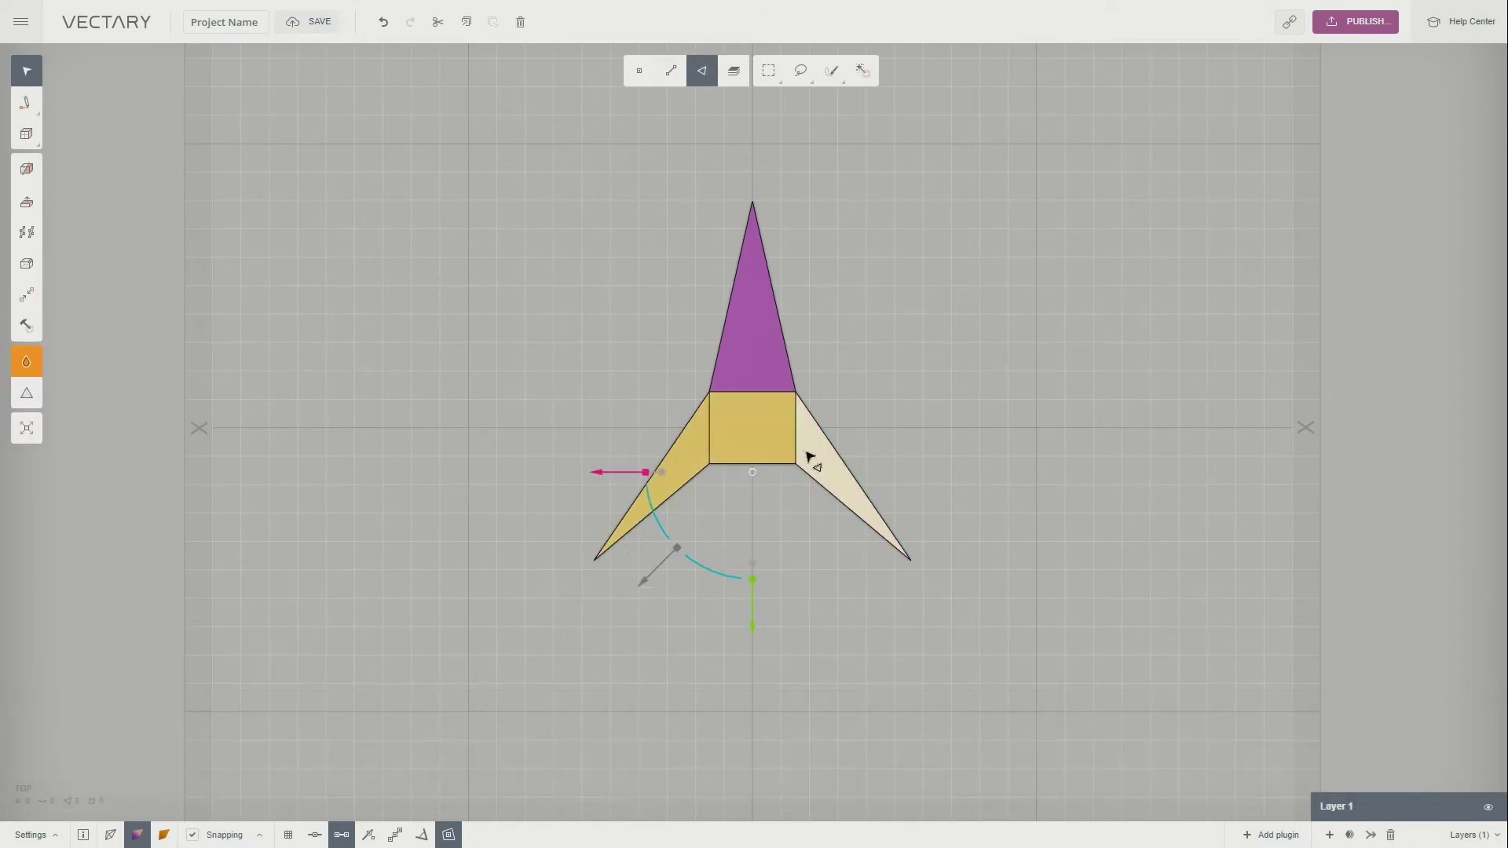
shift+click(771, 370)
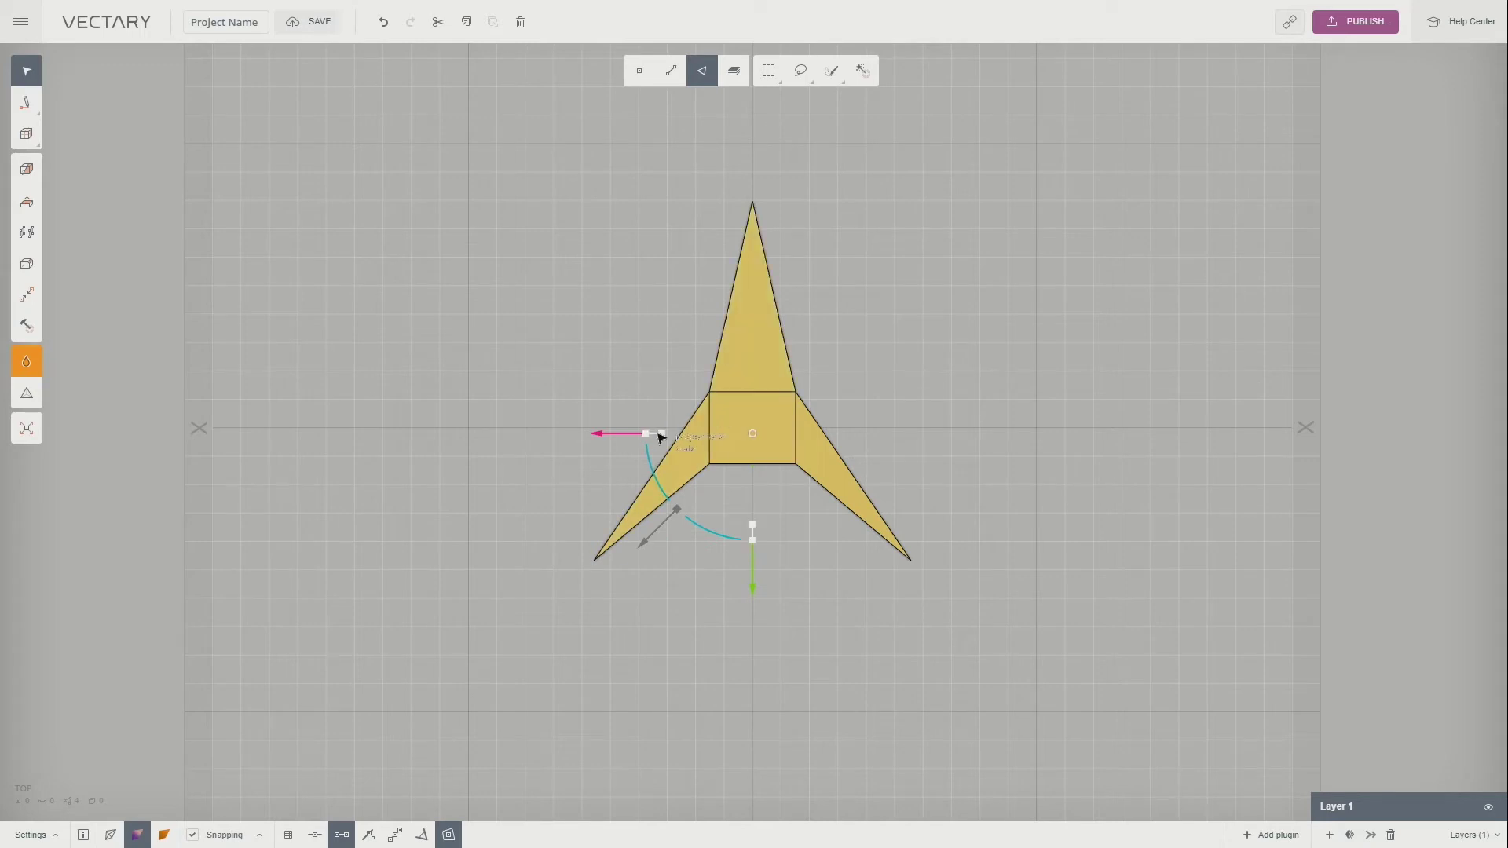
drag(658, 434, 674, 449)
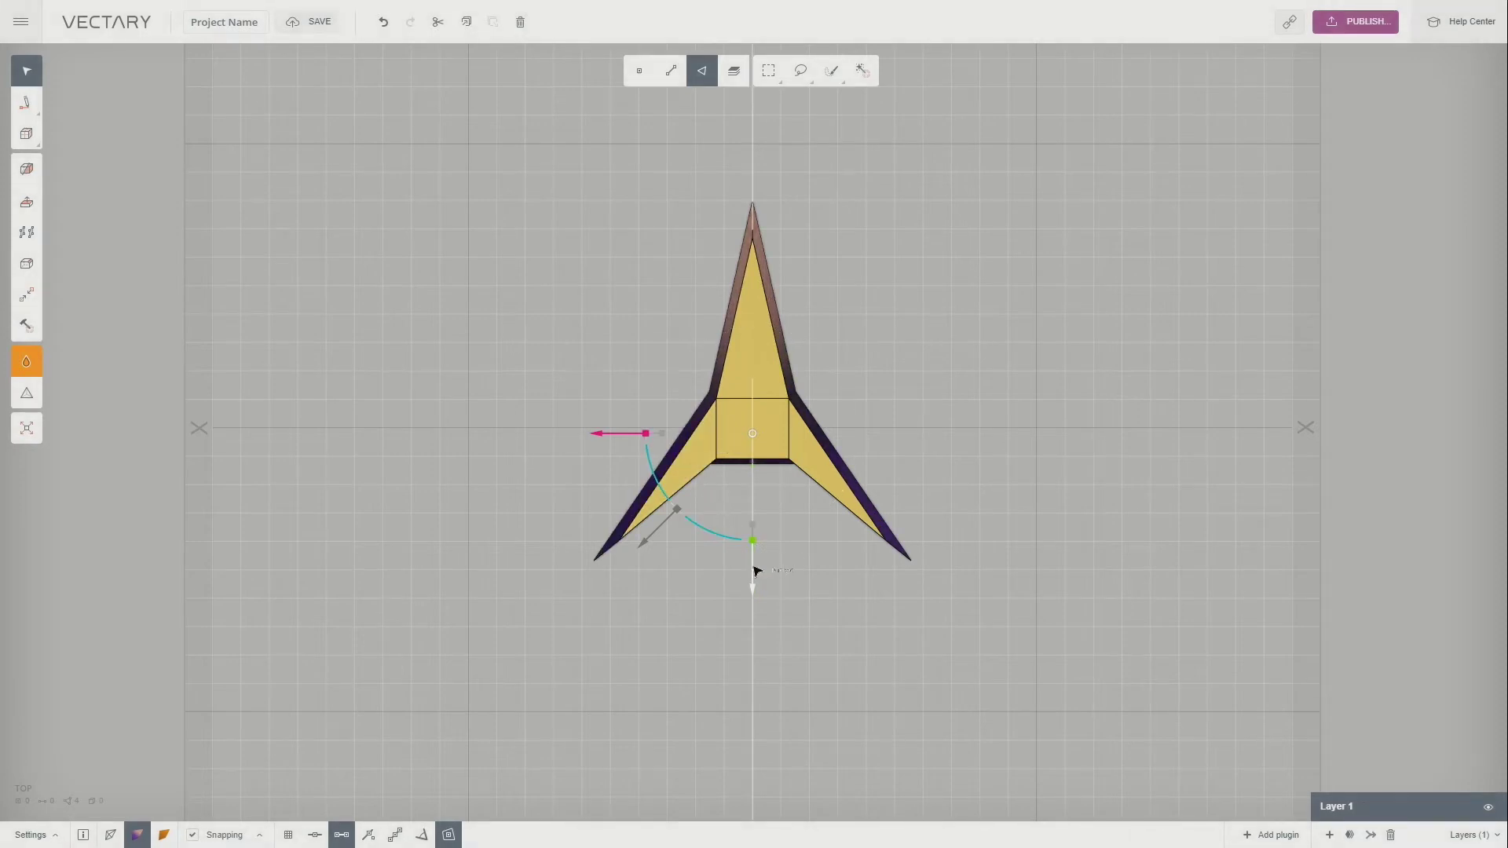
drag(753, 570, 753, 564)
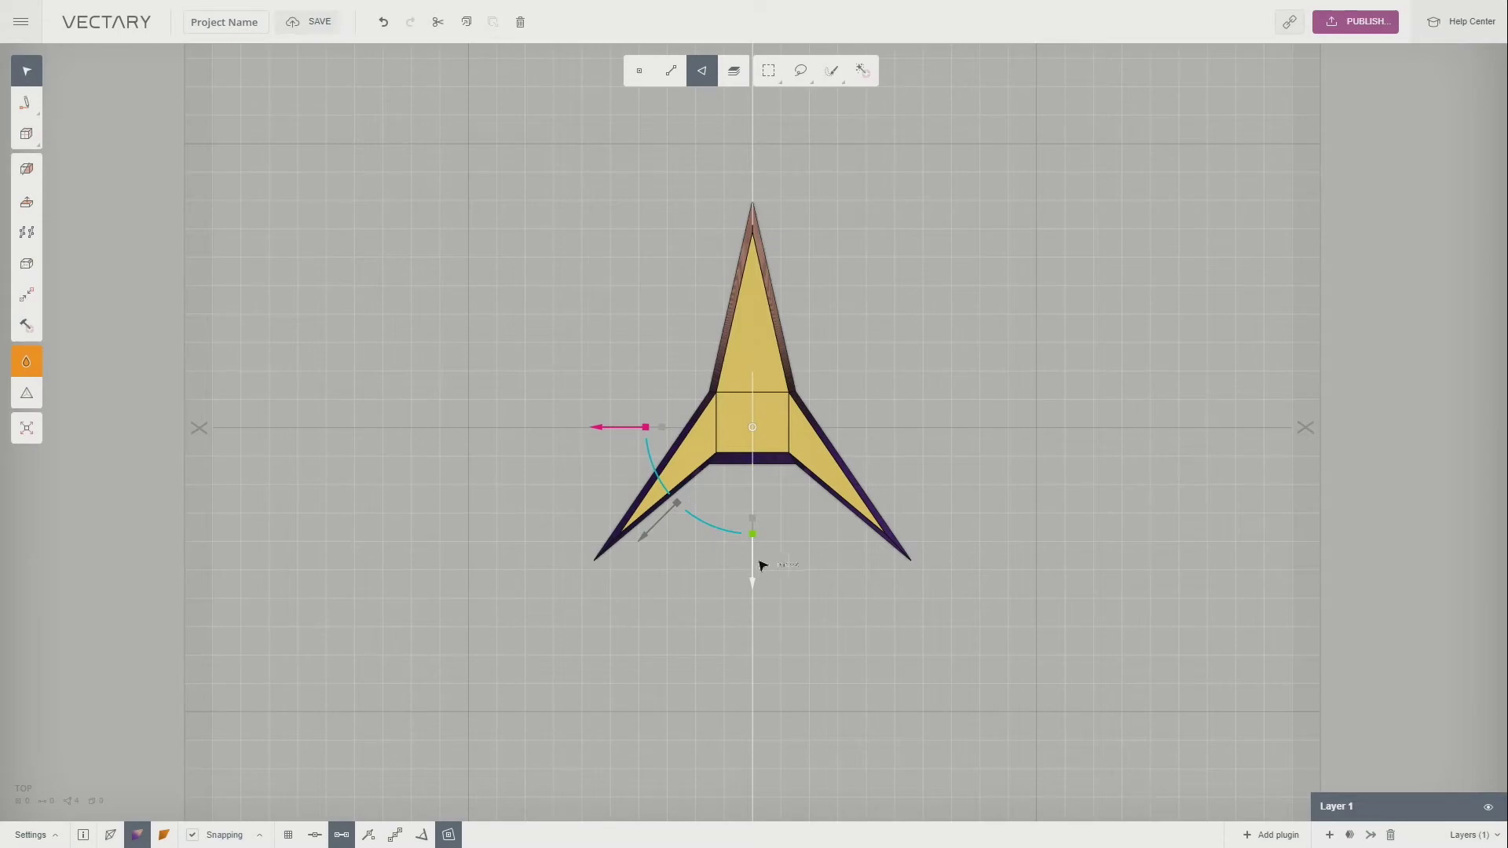
click(940, 595)
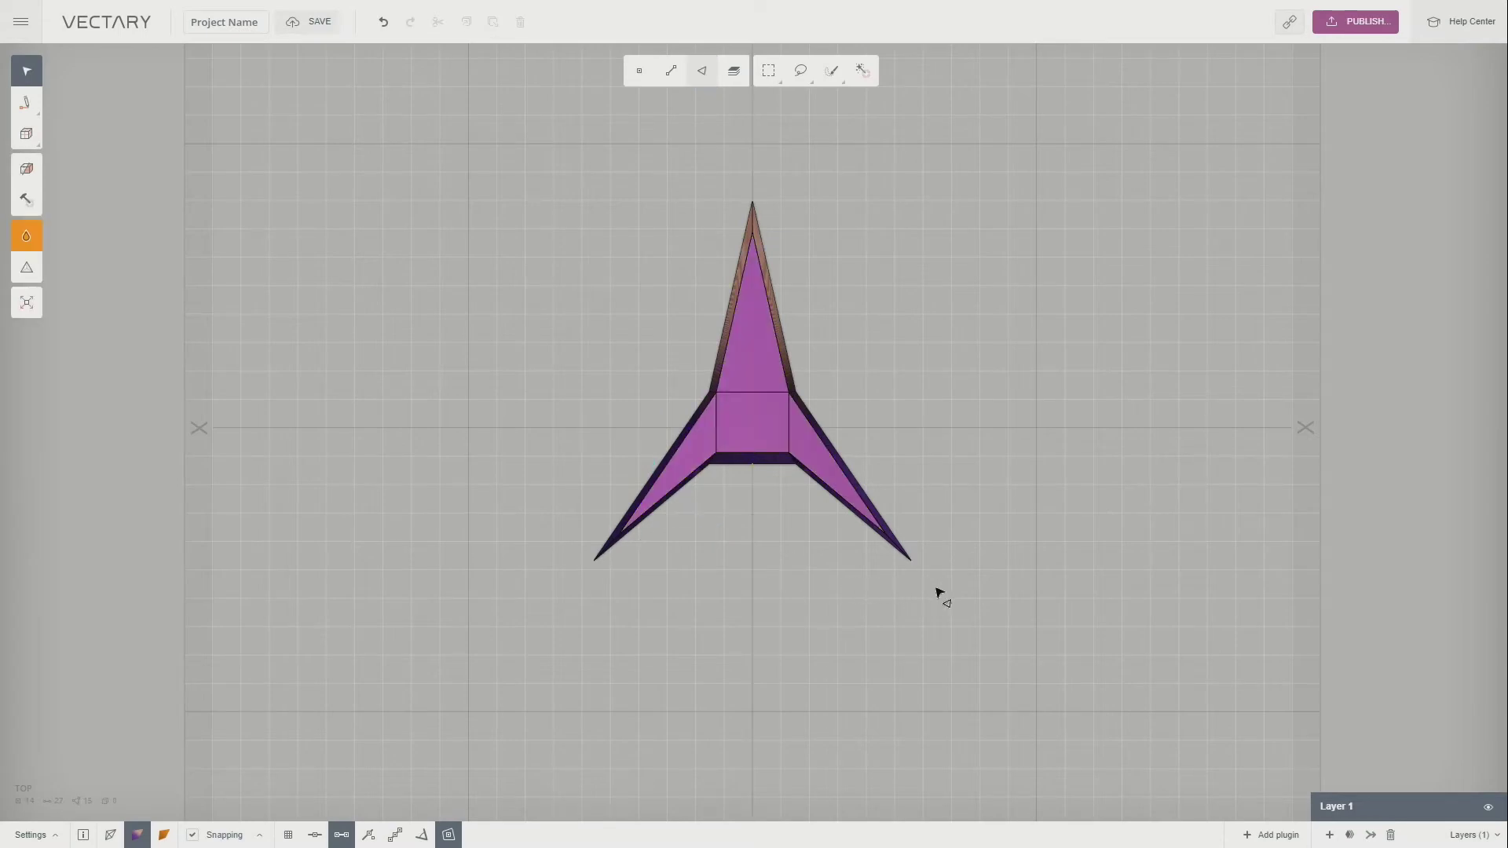
Bevel the vertical edges at the tips of all three arms.
right_drag(925, 591, 629, 390)
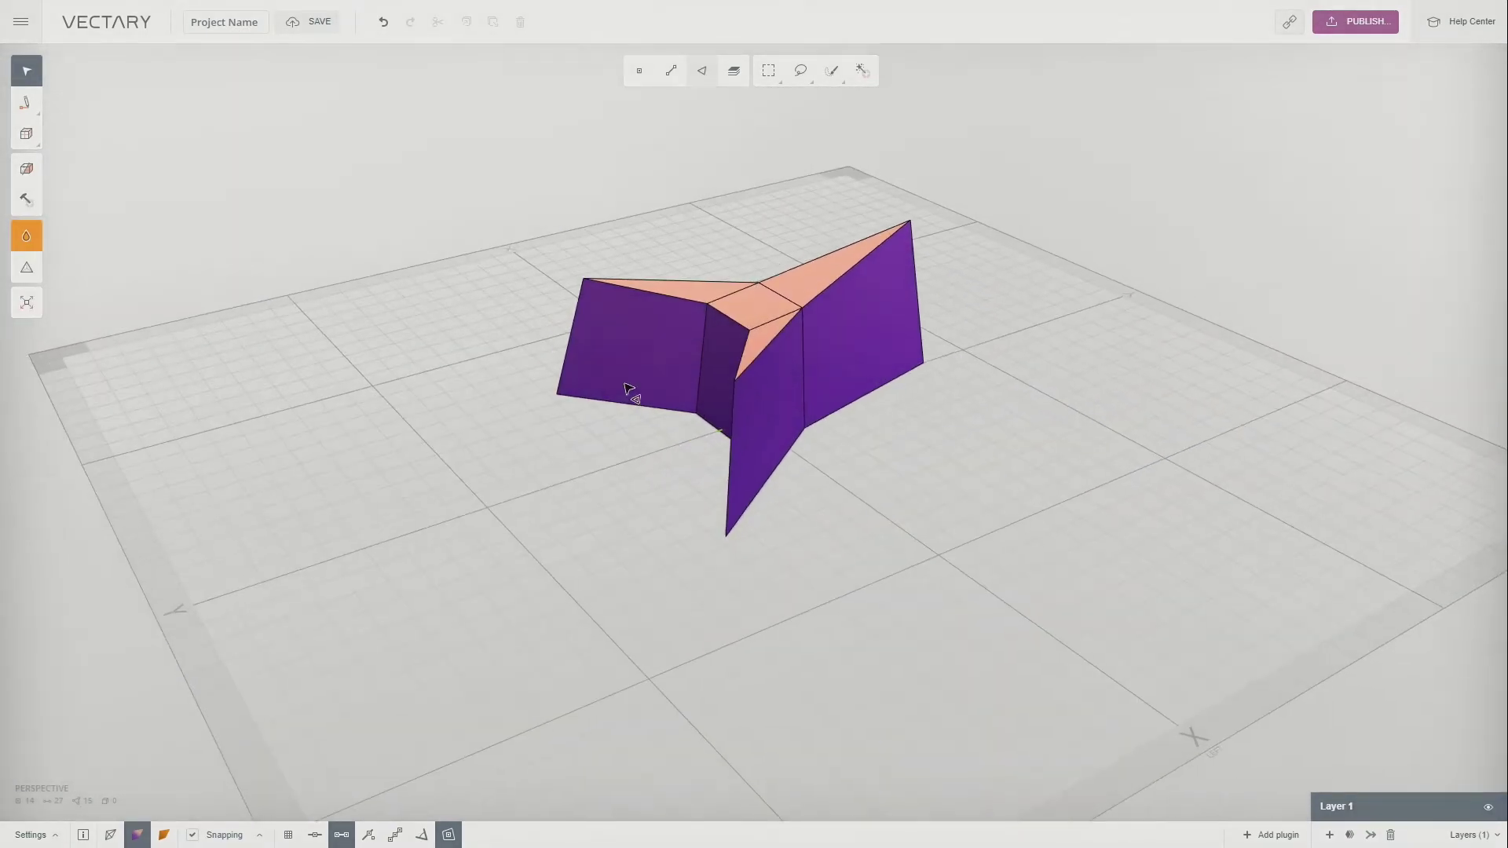
right_drag(838, 518, 861, 576)
click(672, 71)
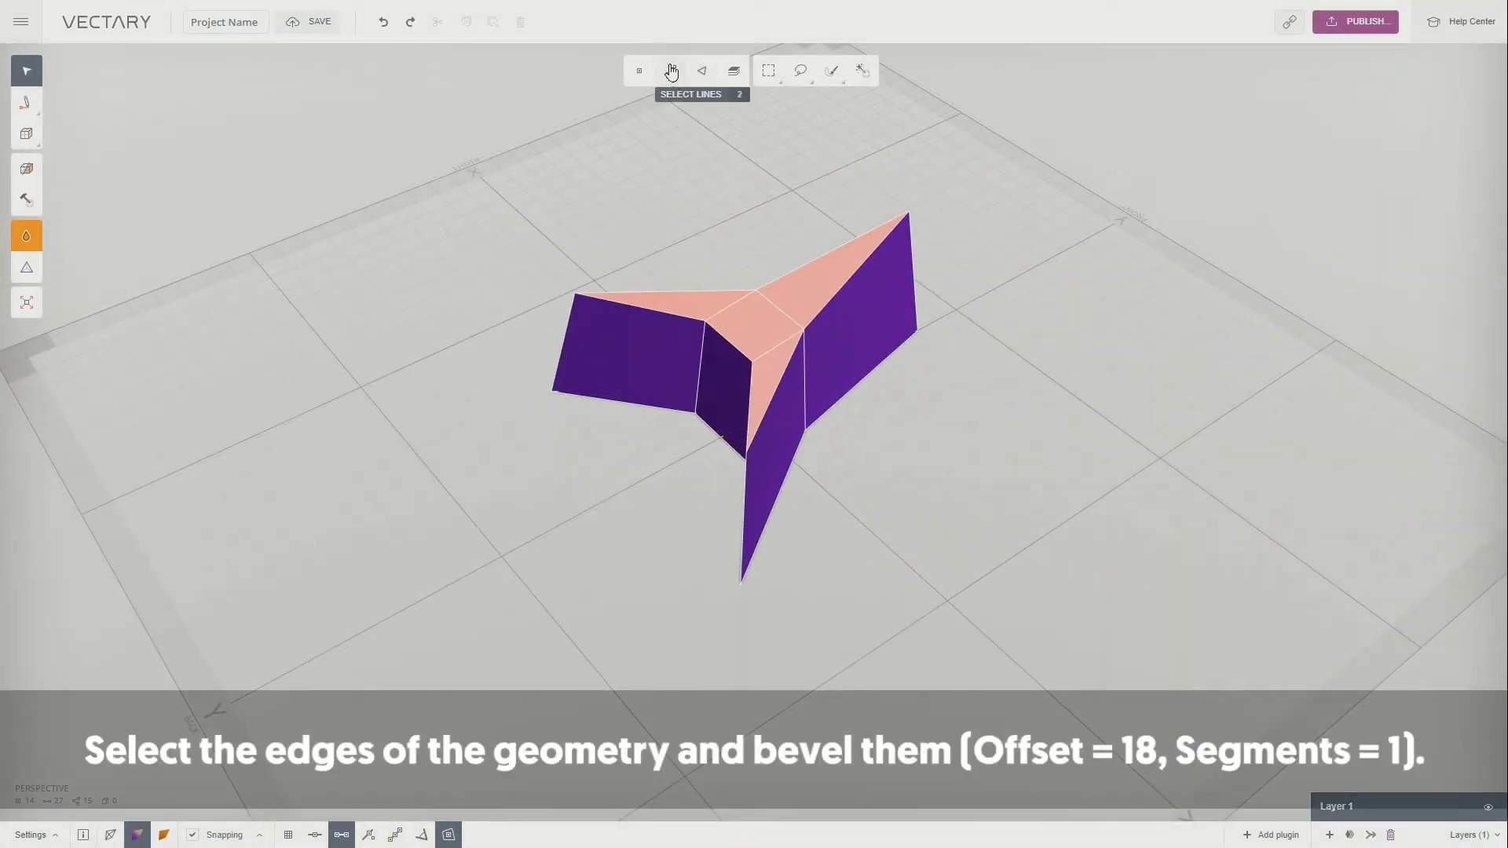
click(564, 344)
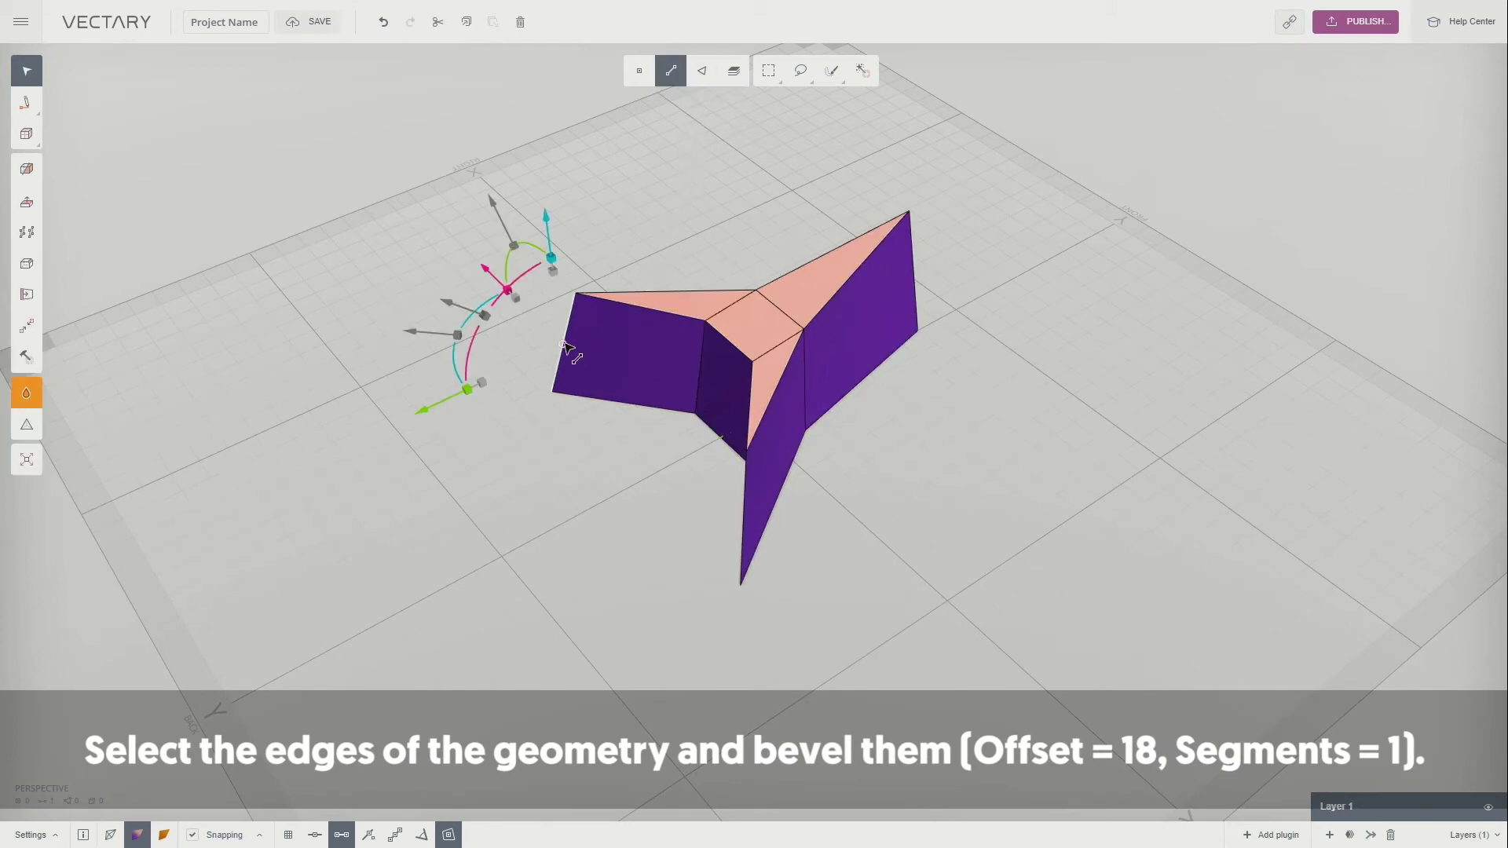
shift+click(745, 519)
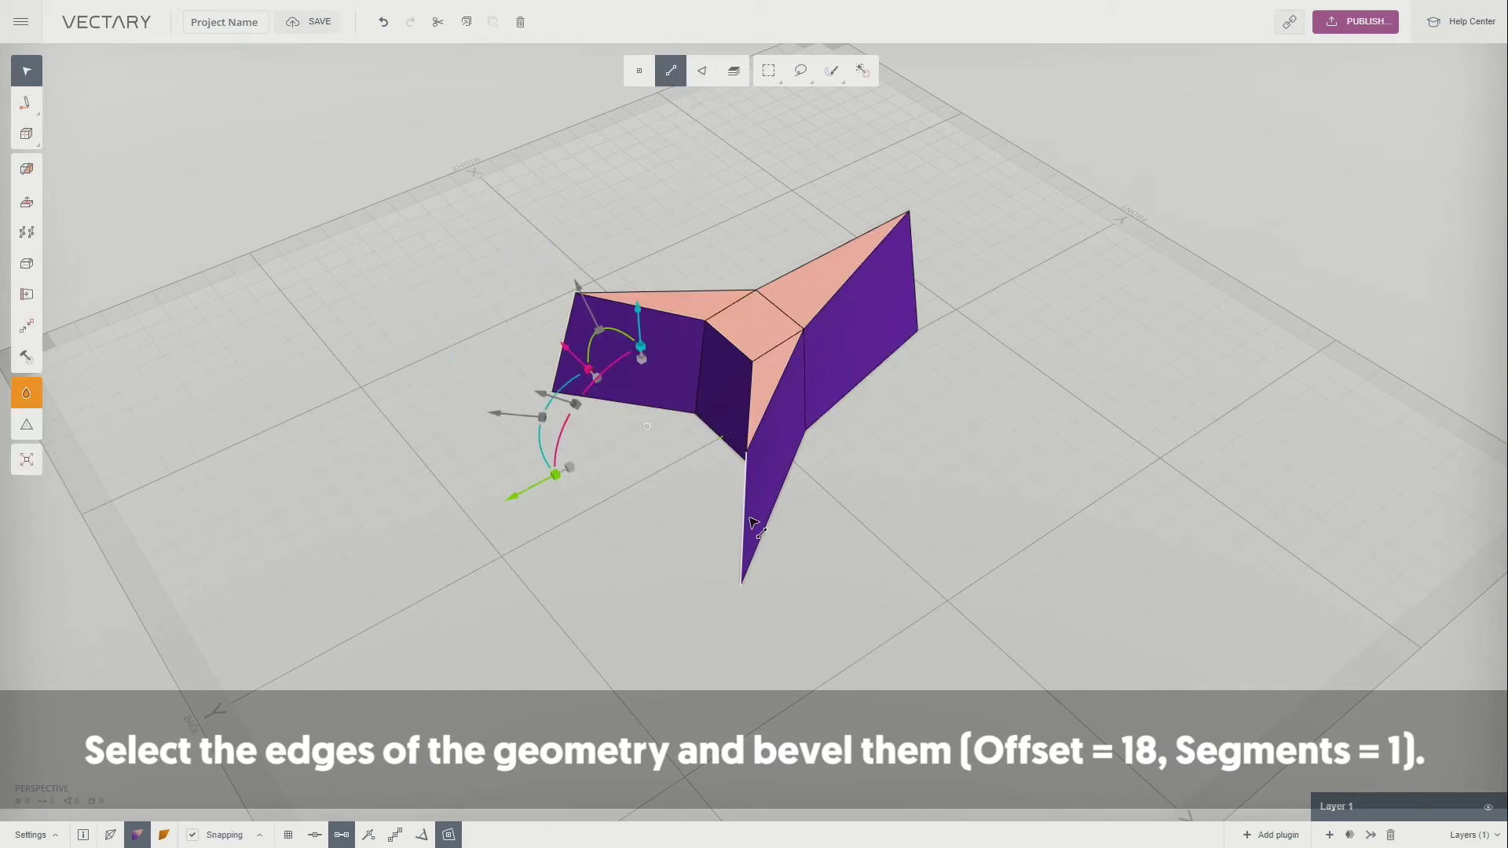
shift+click(919, 310)
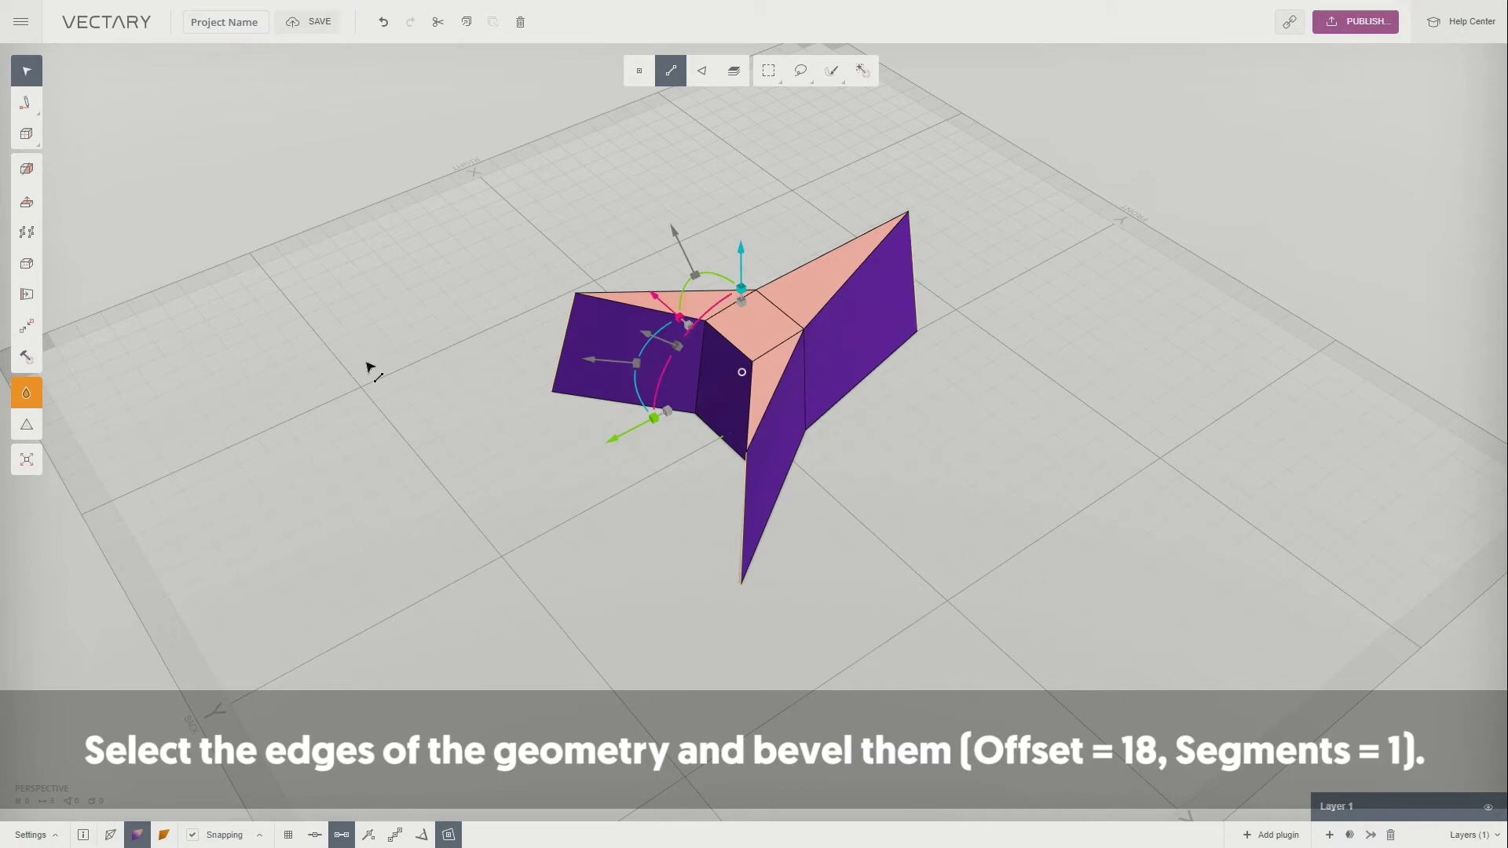
click(26, 263)
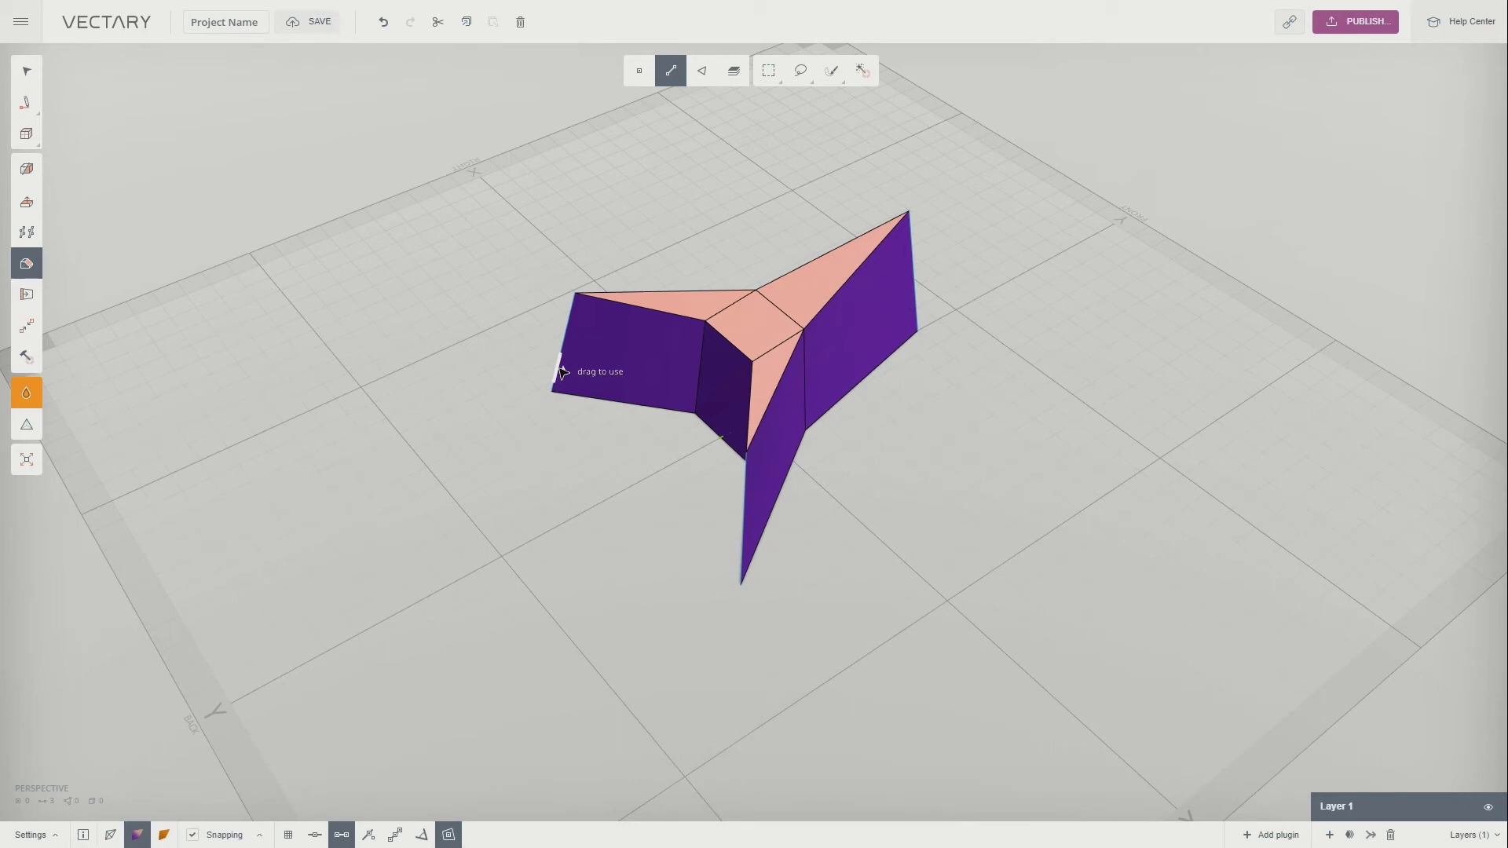
drag(565, 372, 587, 349)
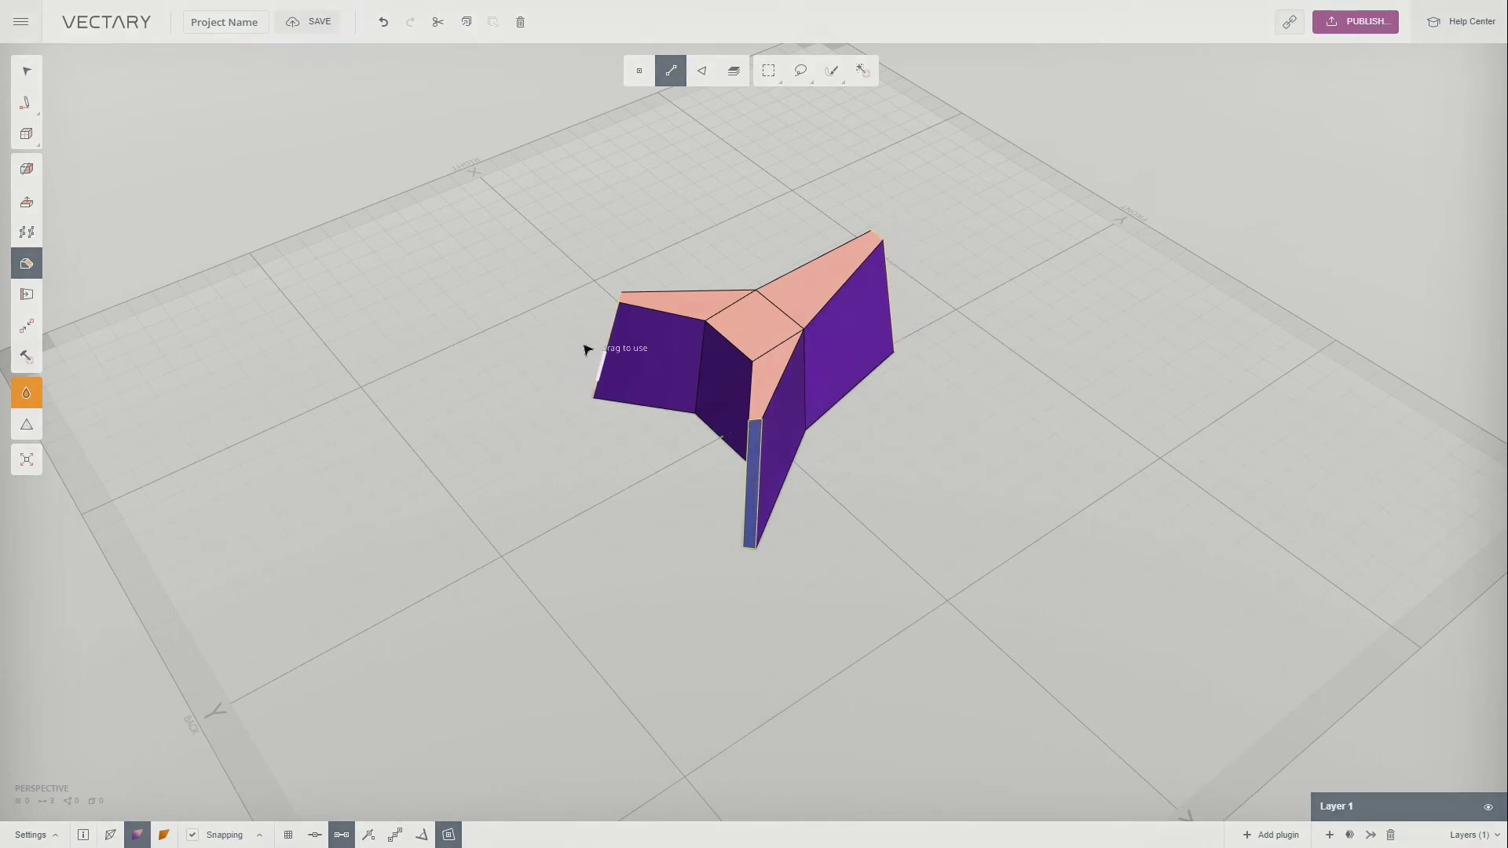
Set the tip bevel's offset to 18 with 1 segment and clear the selection.
click(605, 363)
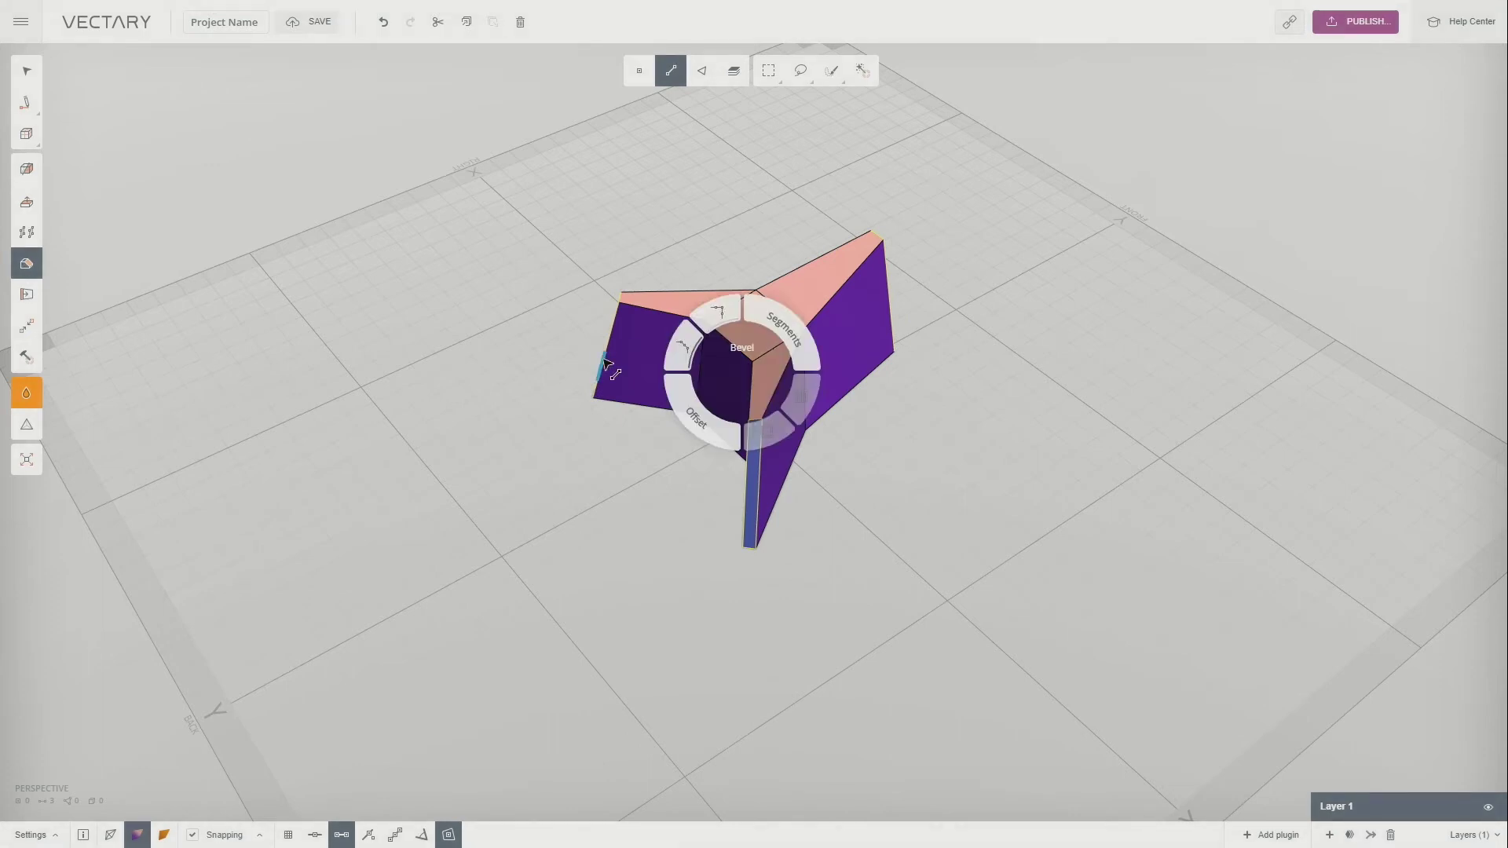
click(683, 395)
text(18)
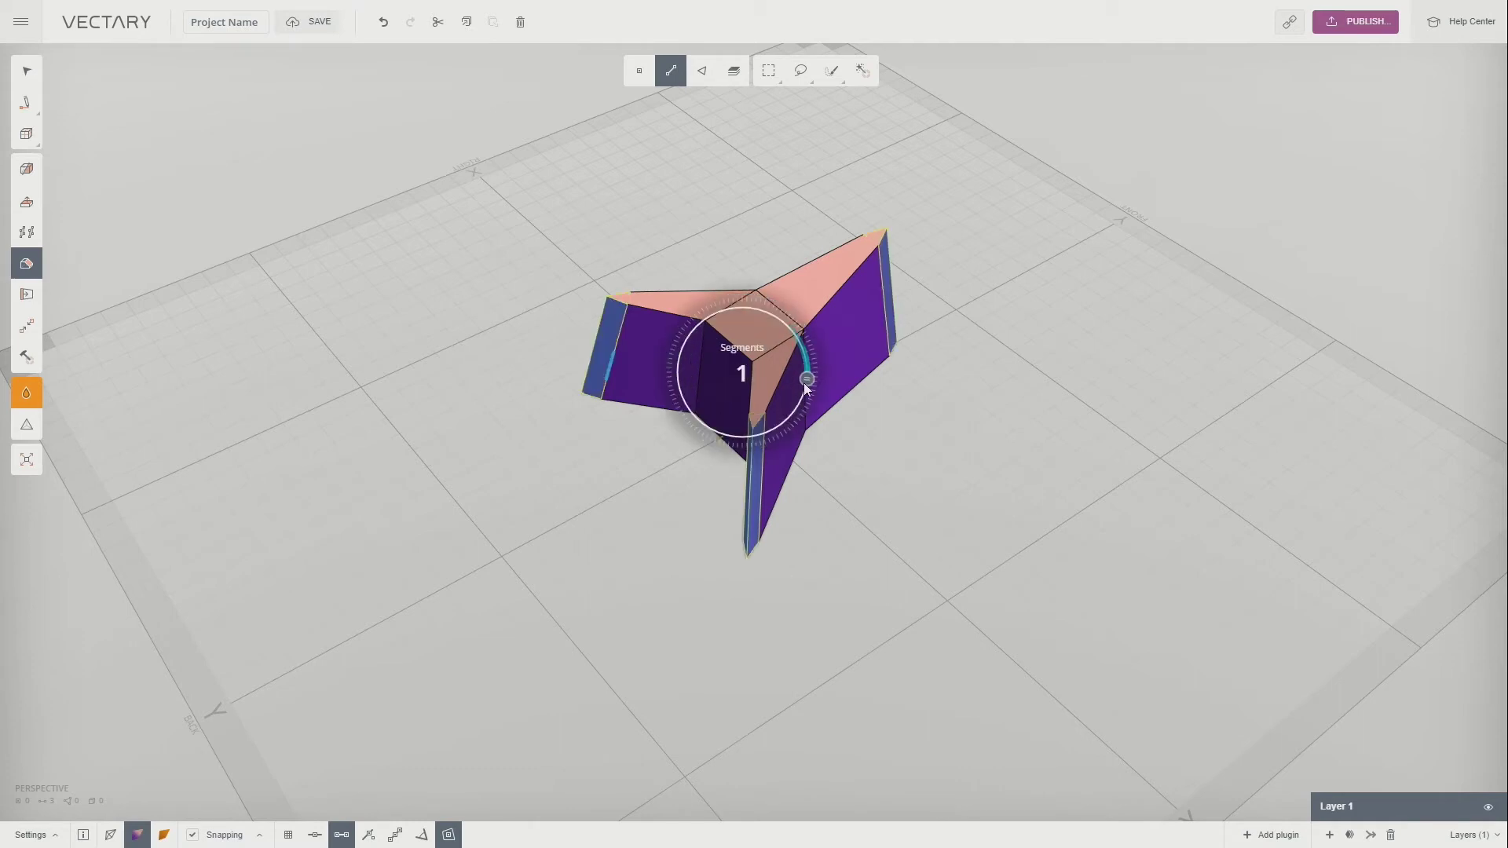
click(801, 392)
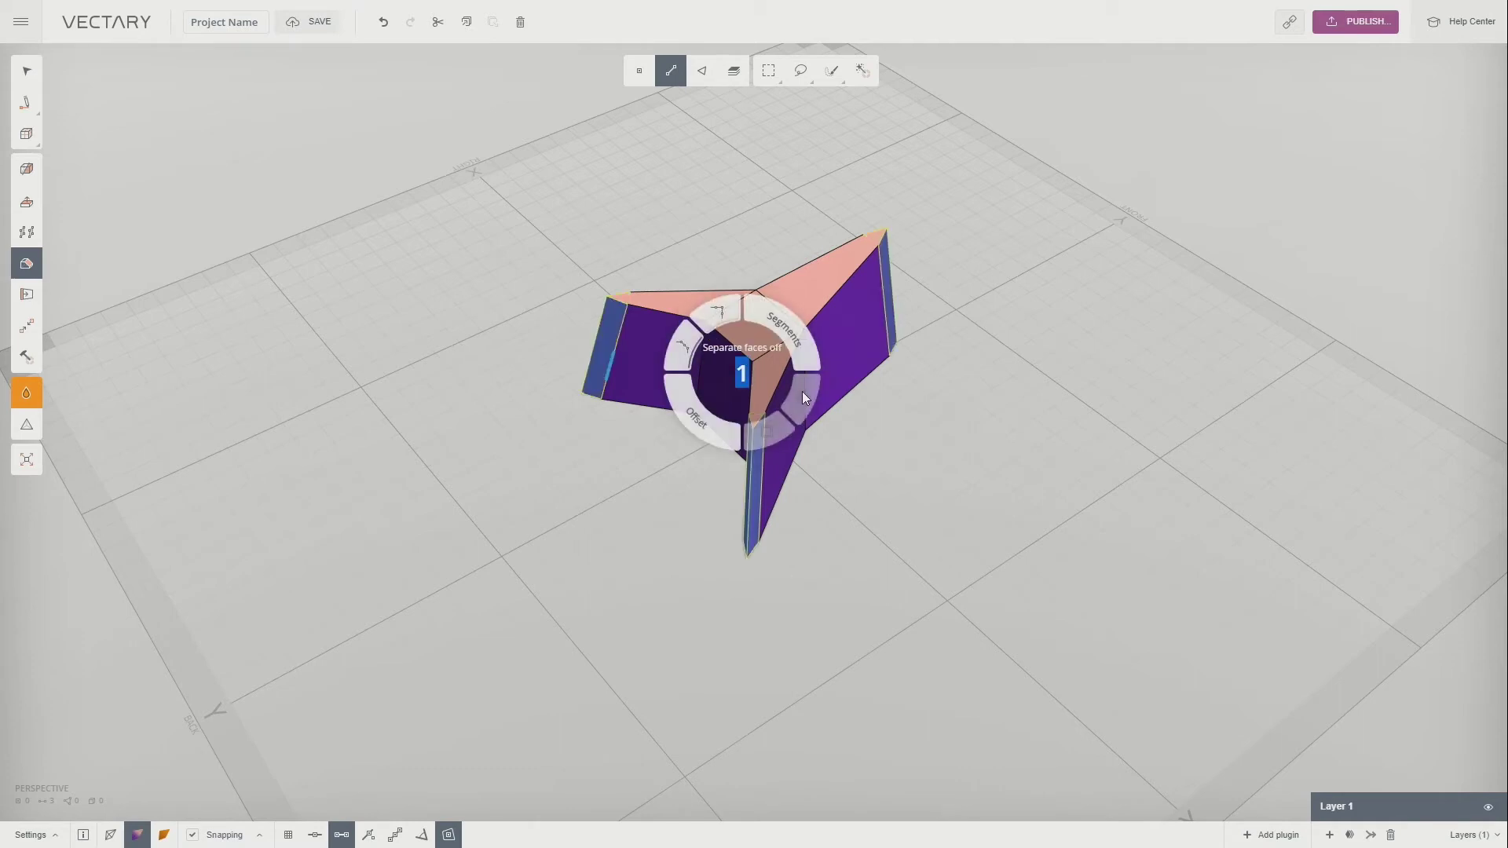
click(860, 404)
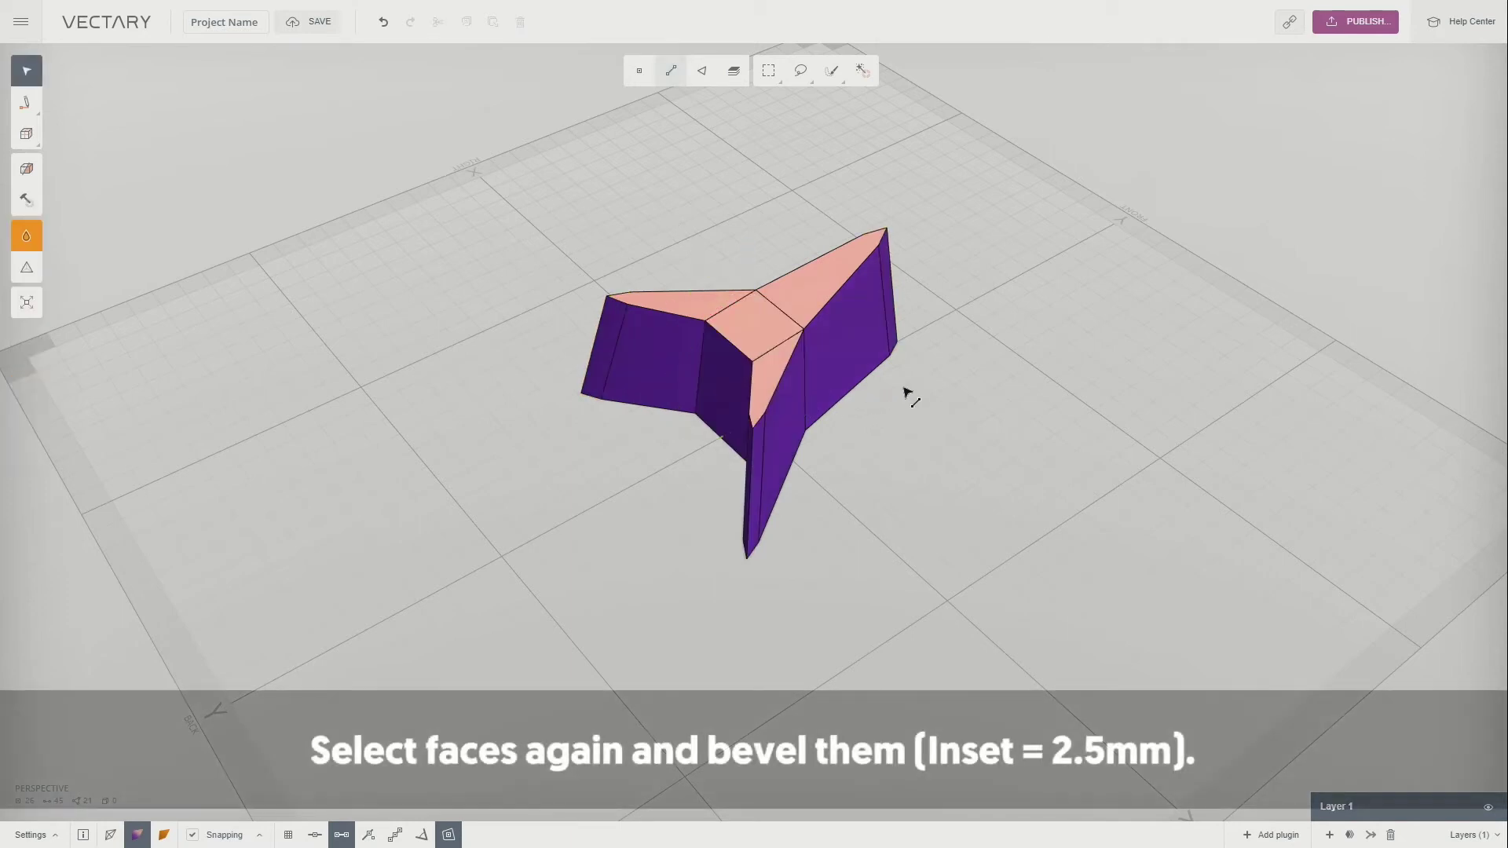
Select the four upper faces and the four underside faces of the three-pointed solid.
click(703, 73)
click(703, 74)
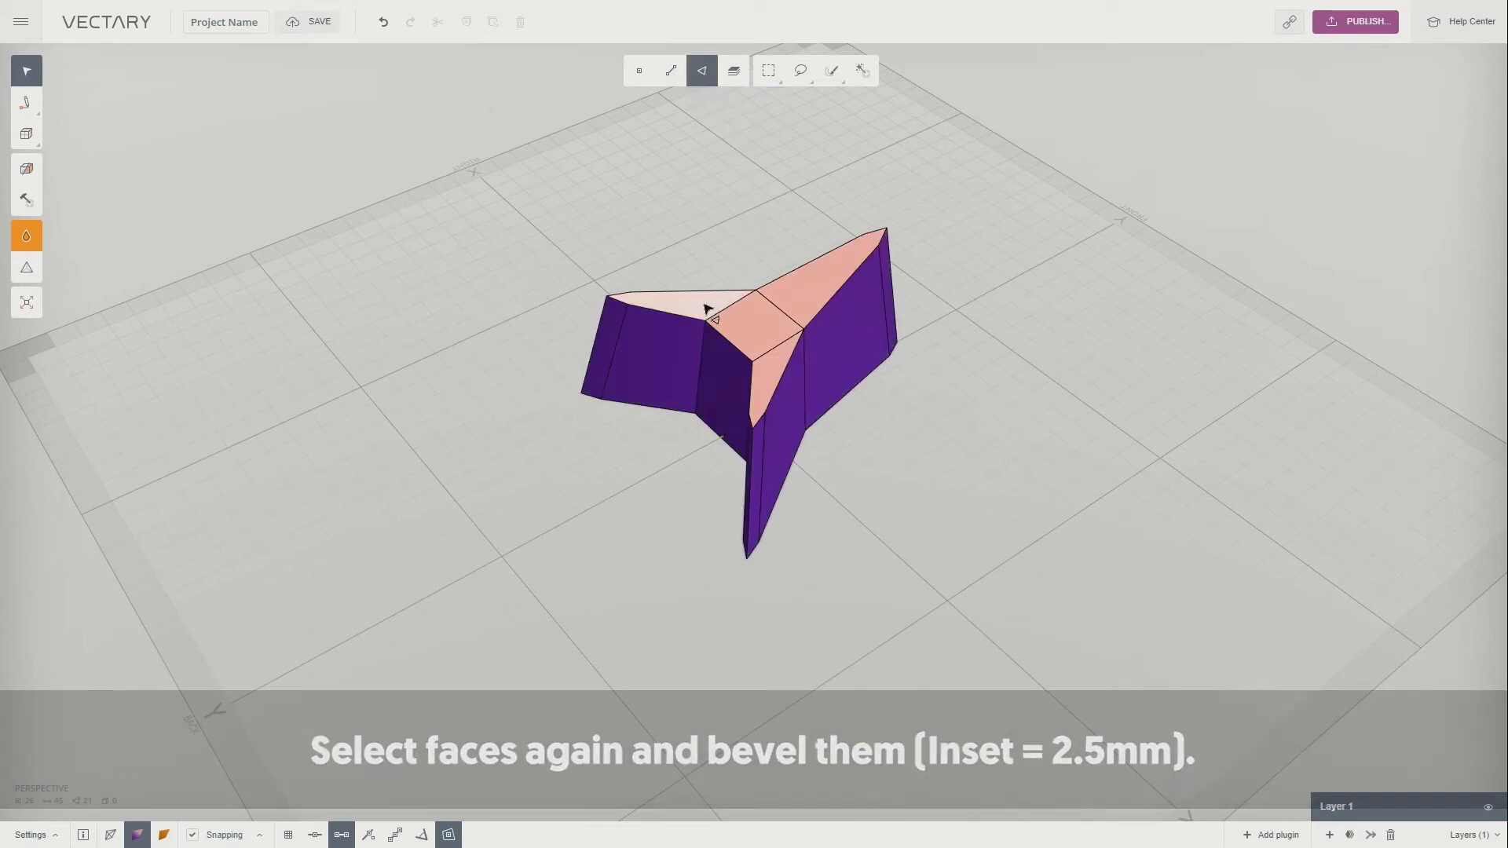
click(707, 310)
shift+click(739, 333)
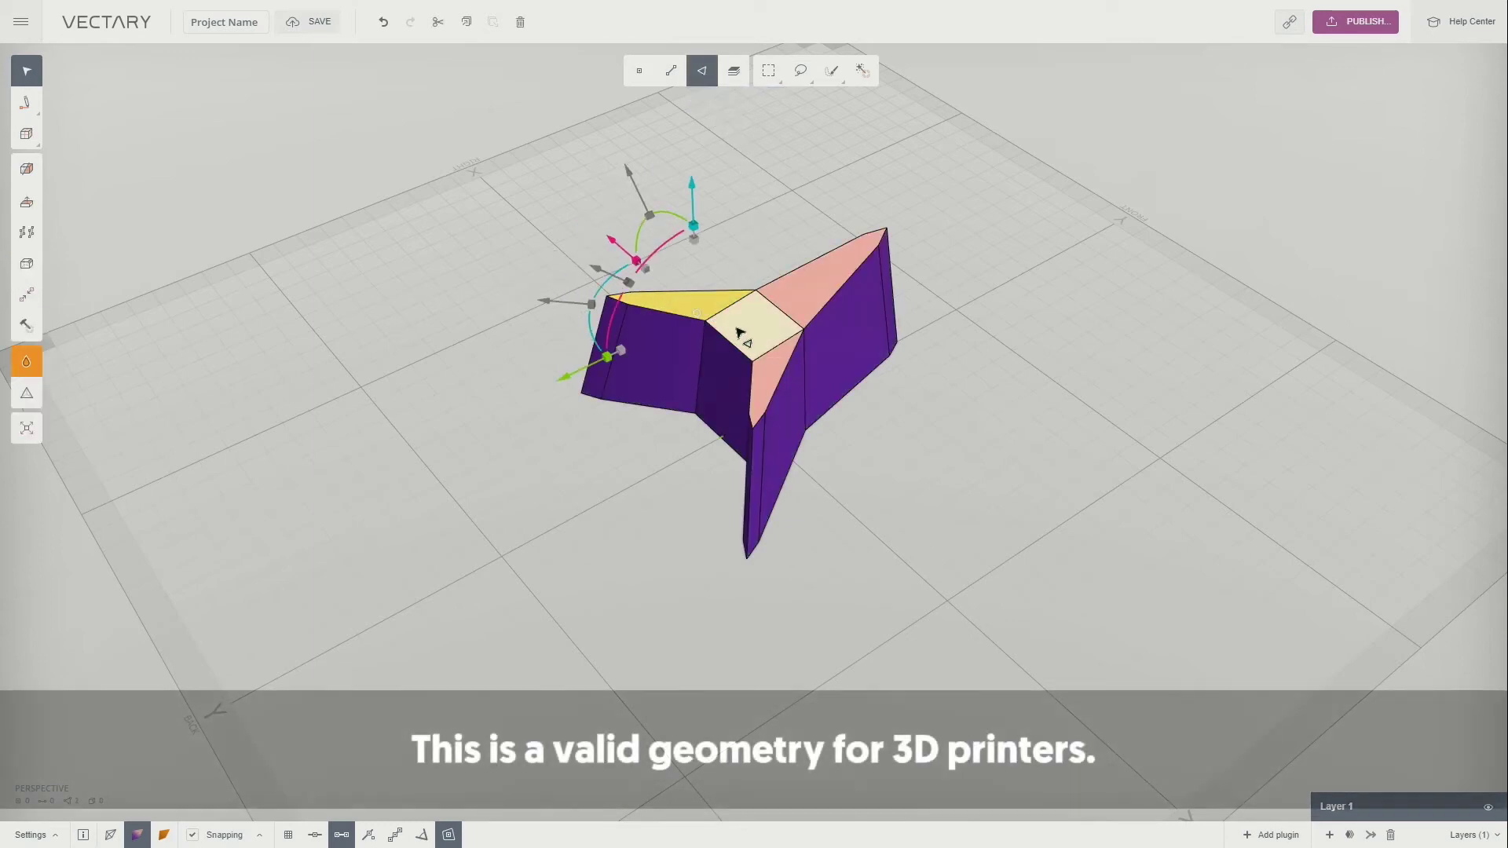
shift+click(776, 369)
shift+click(795, 308)
right_drag(889, 542, 861, 236)
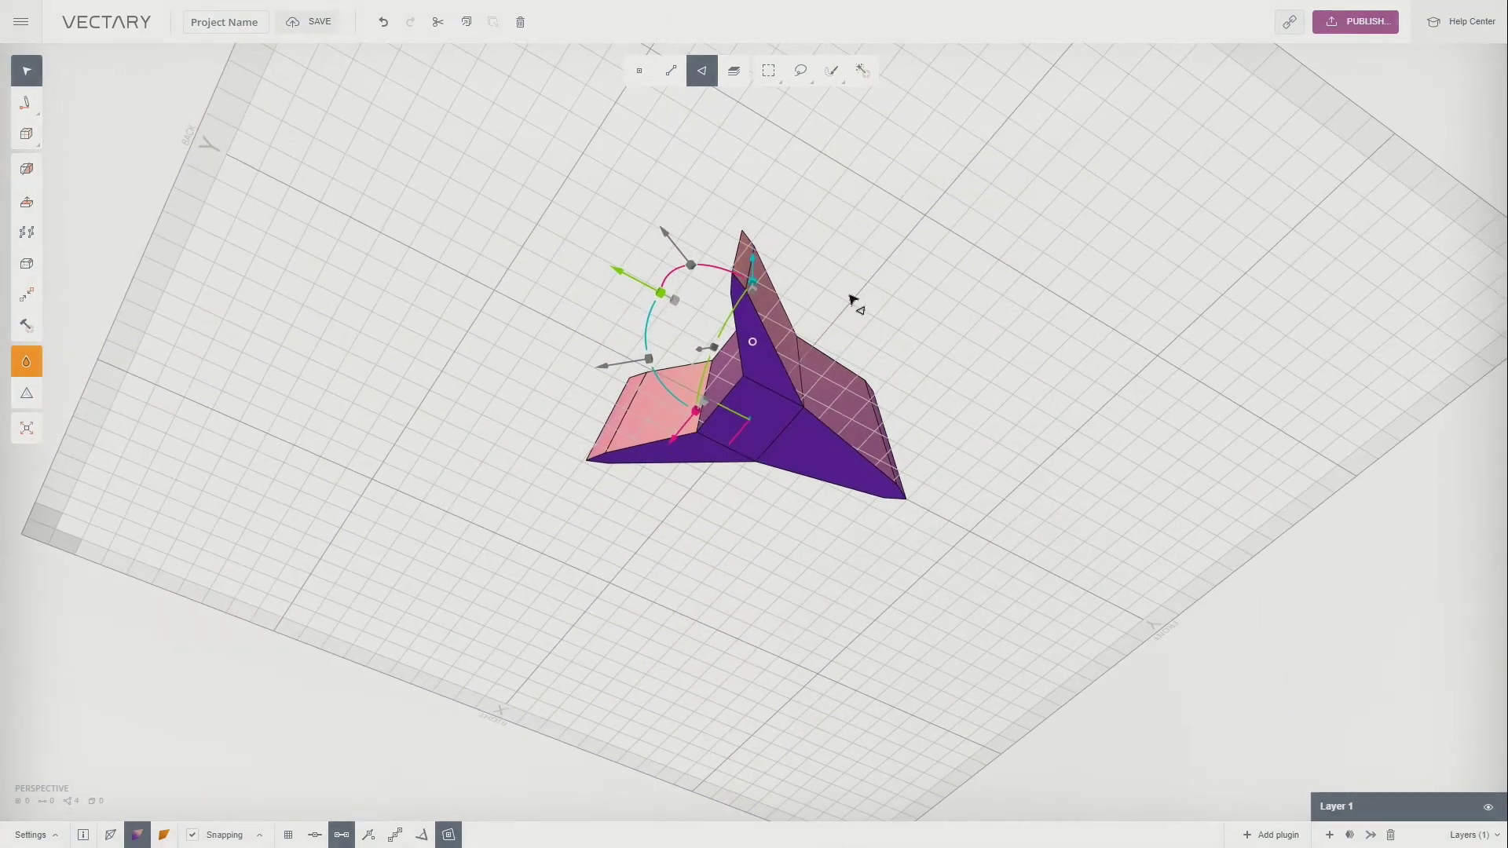
right_drag(828, 380, 835, 455)
shift+click(756, 397)
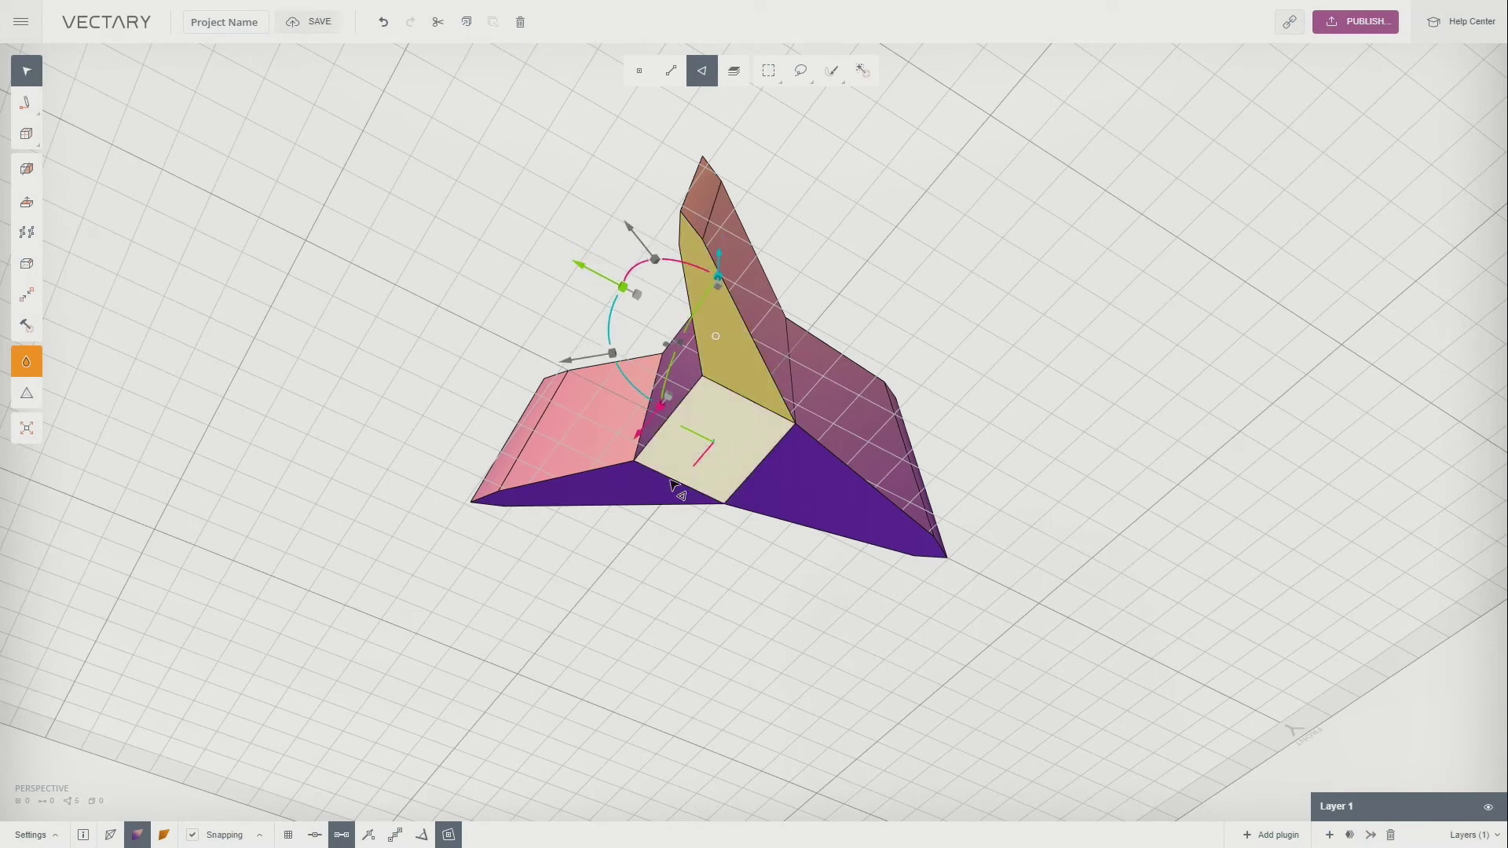
shift+click(699, 468)
shift+click(668, 496)
shift+click(774, 493)
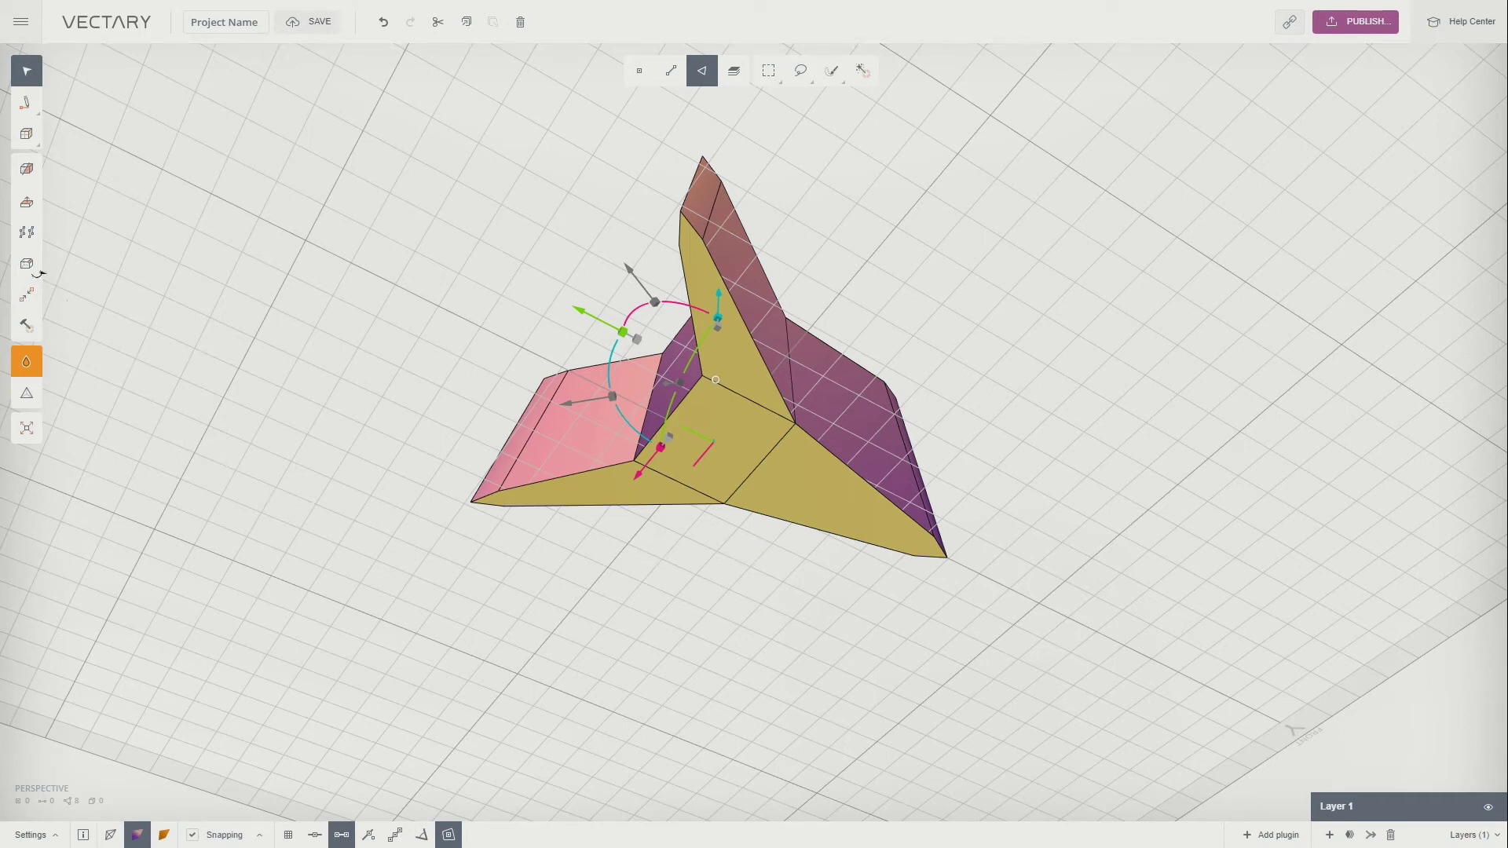
Bevel the selected upper and underside faces with an inset of 2.5 mm.
click(29, 266)
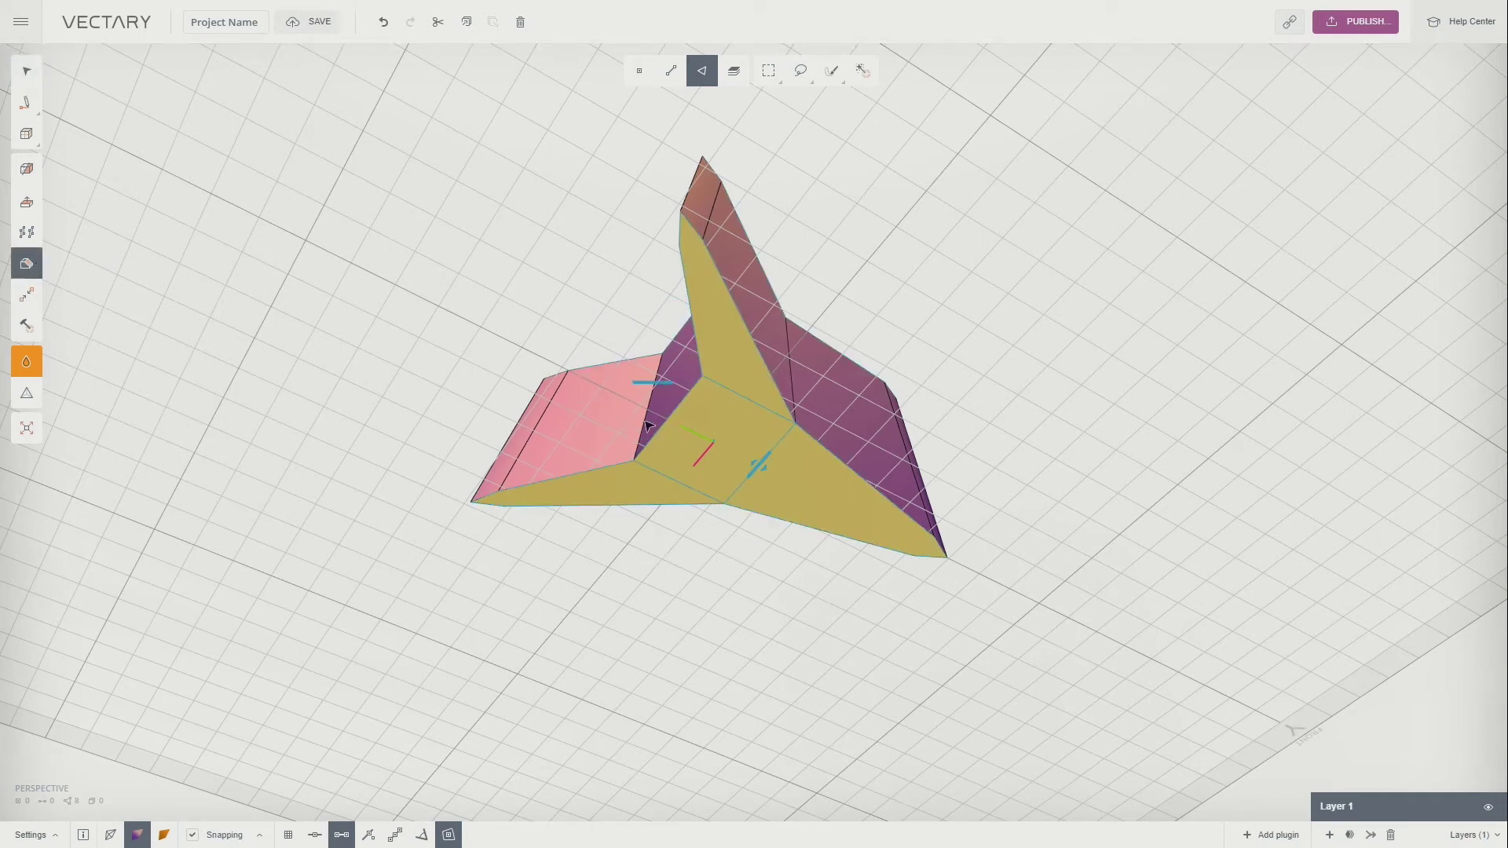
drag(772, 386, 764, 390)
click(762, 388)
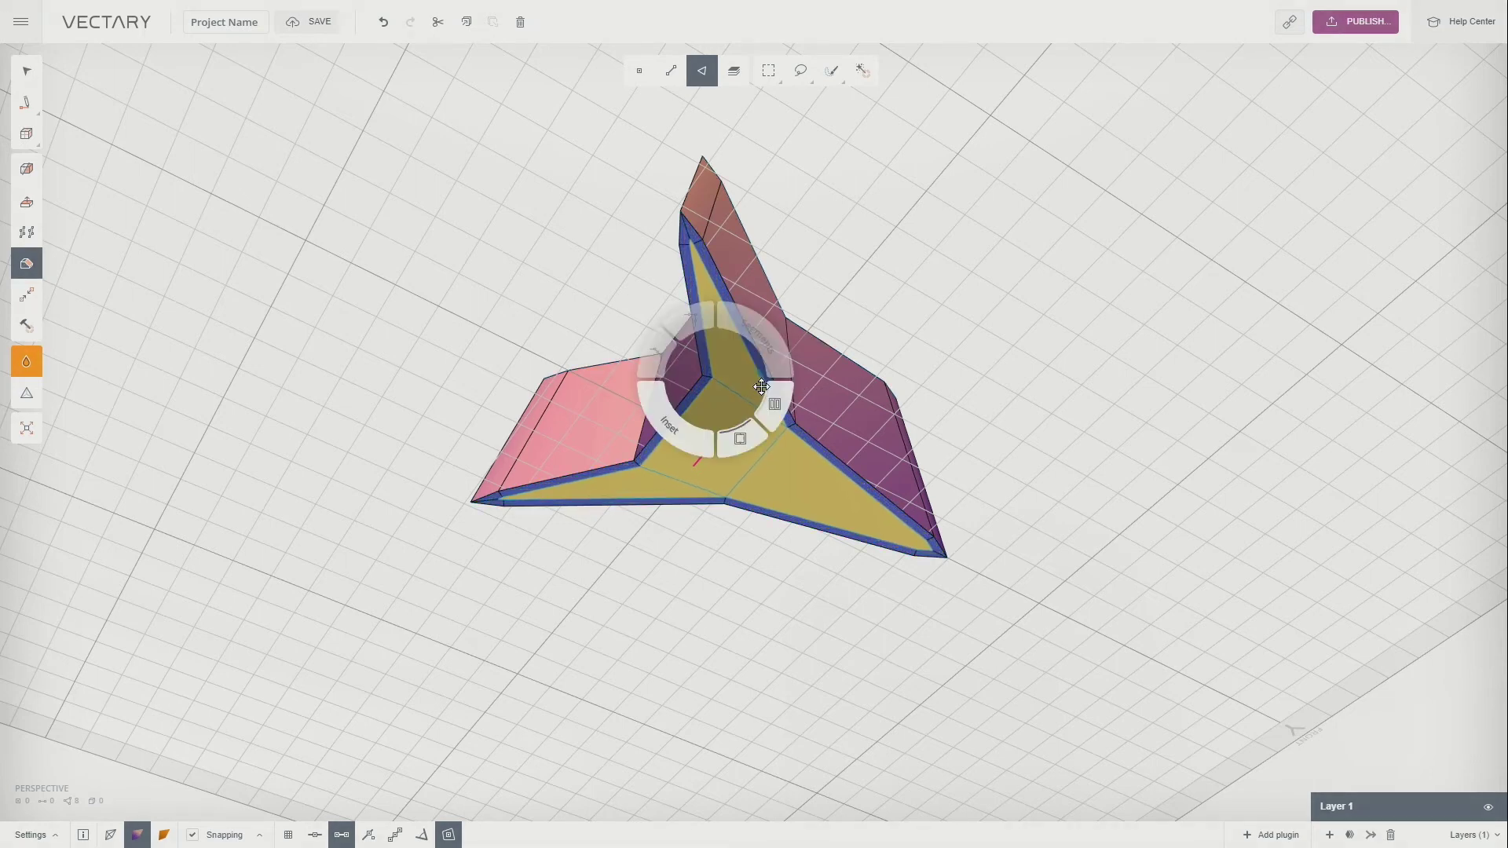
click(690, 434)
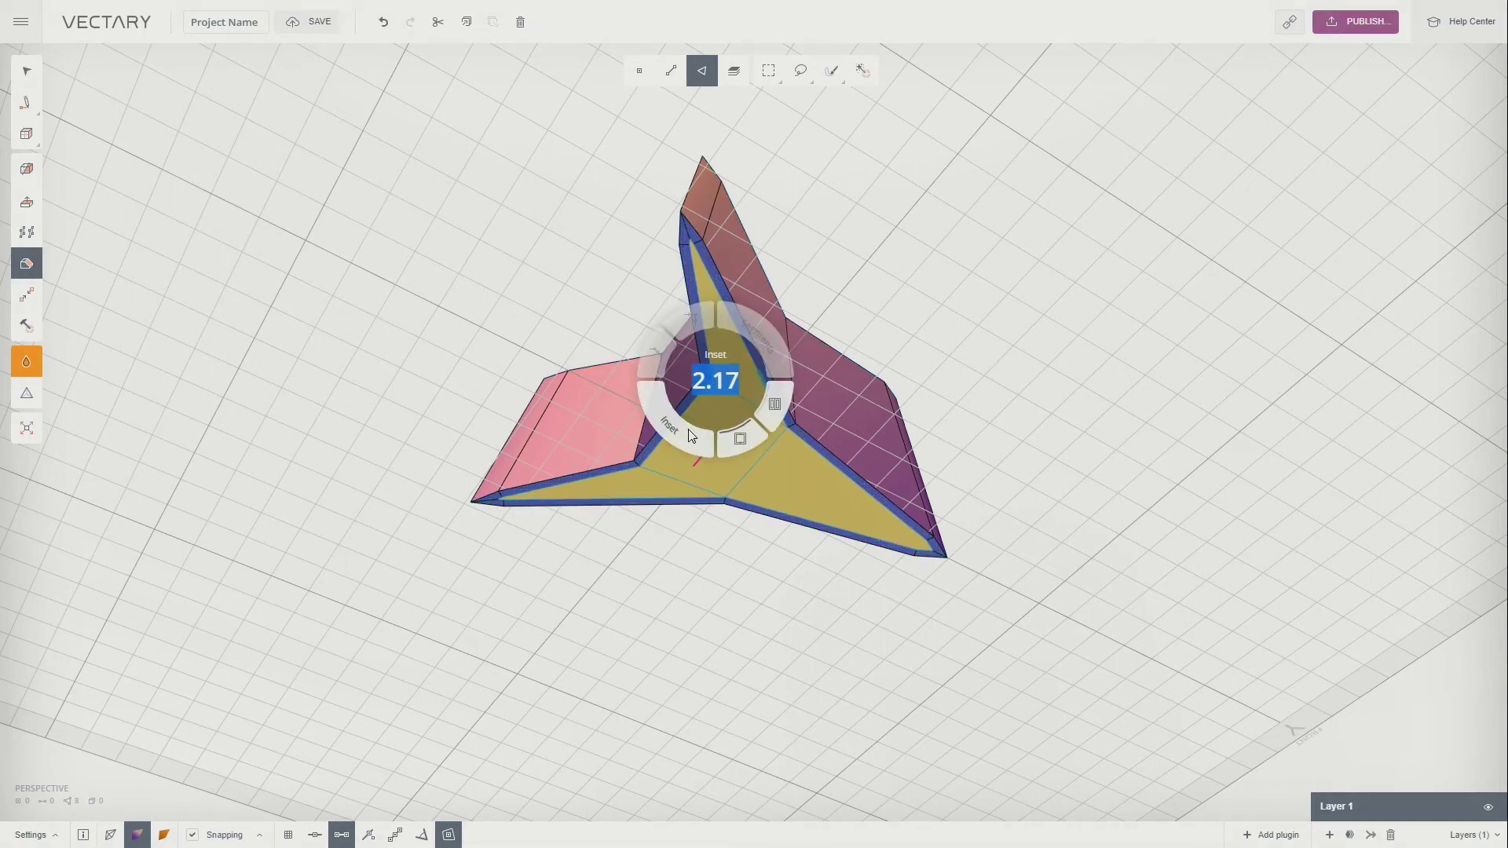
text(2.5)
key(Return)
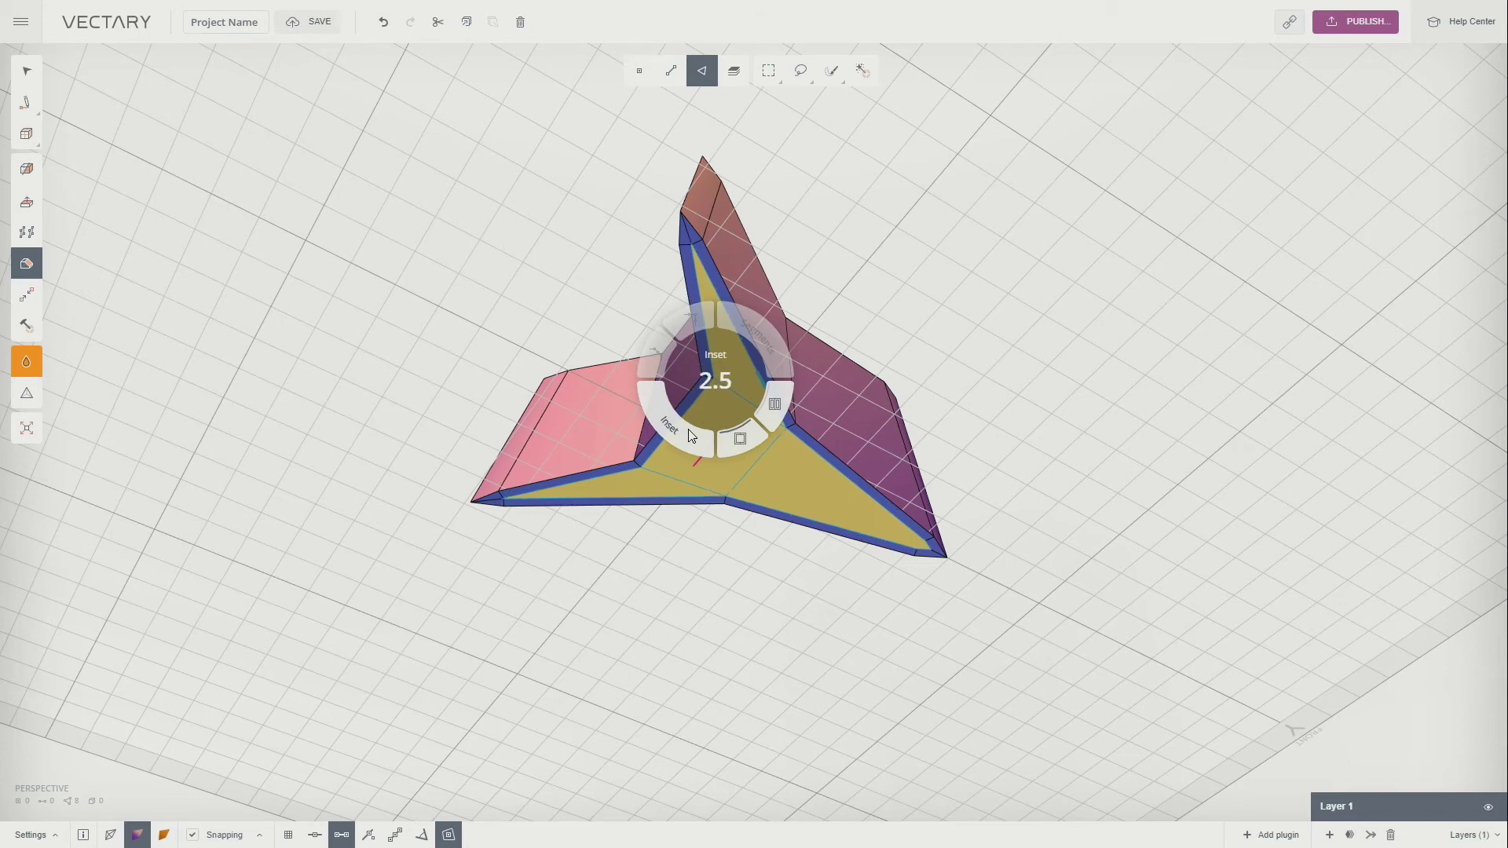
click(879, 314)
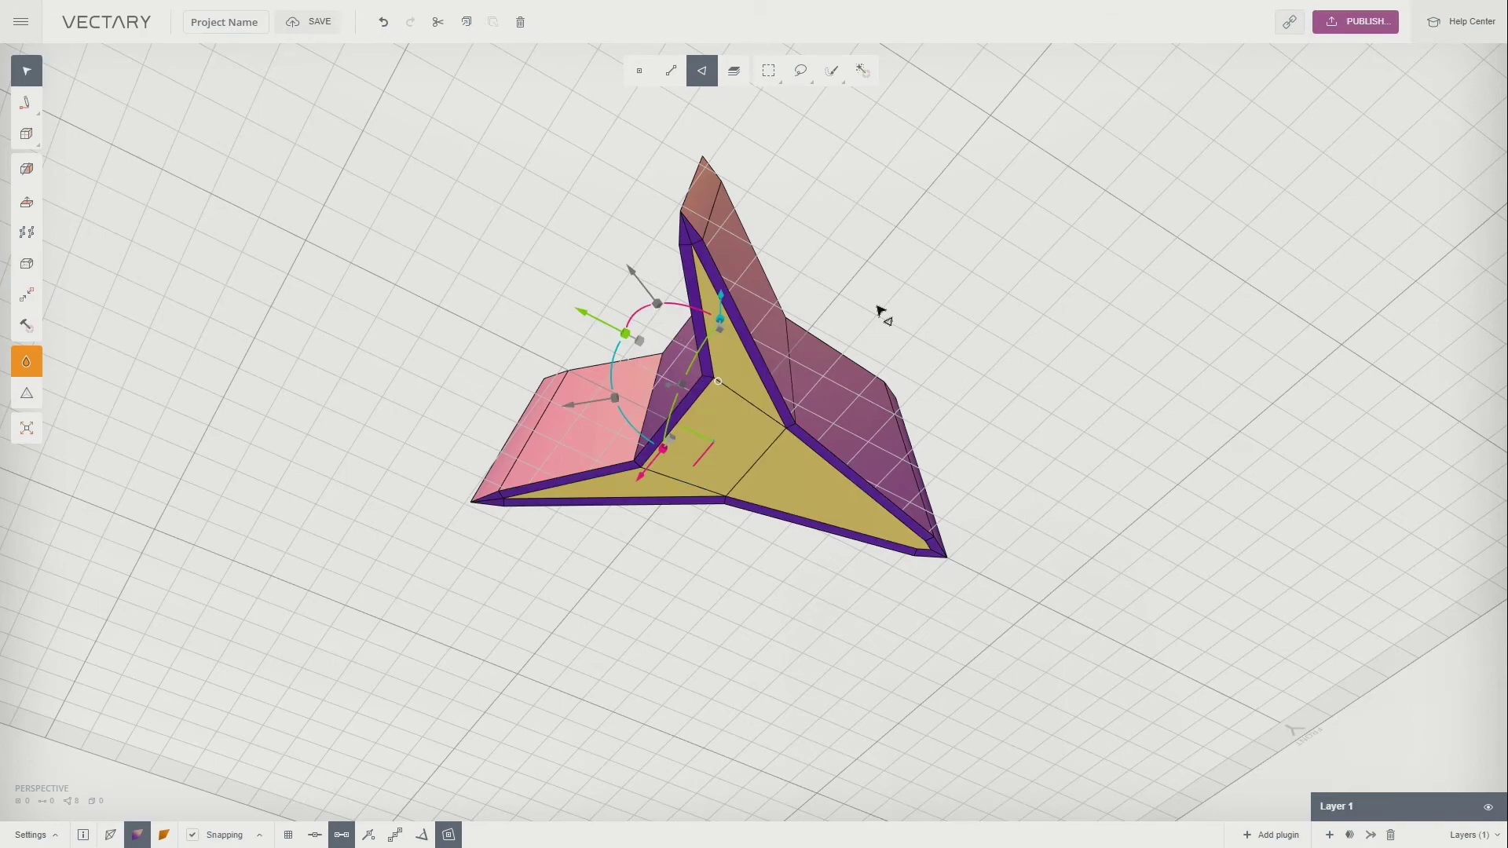
Bridge the inset upper and underside faces to hollow the solid all the way through.
right_drag(882, 309, 846, 375)
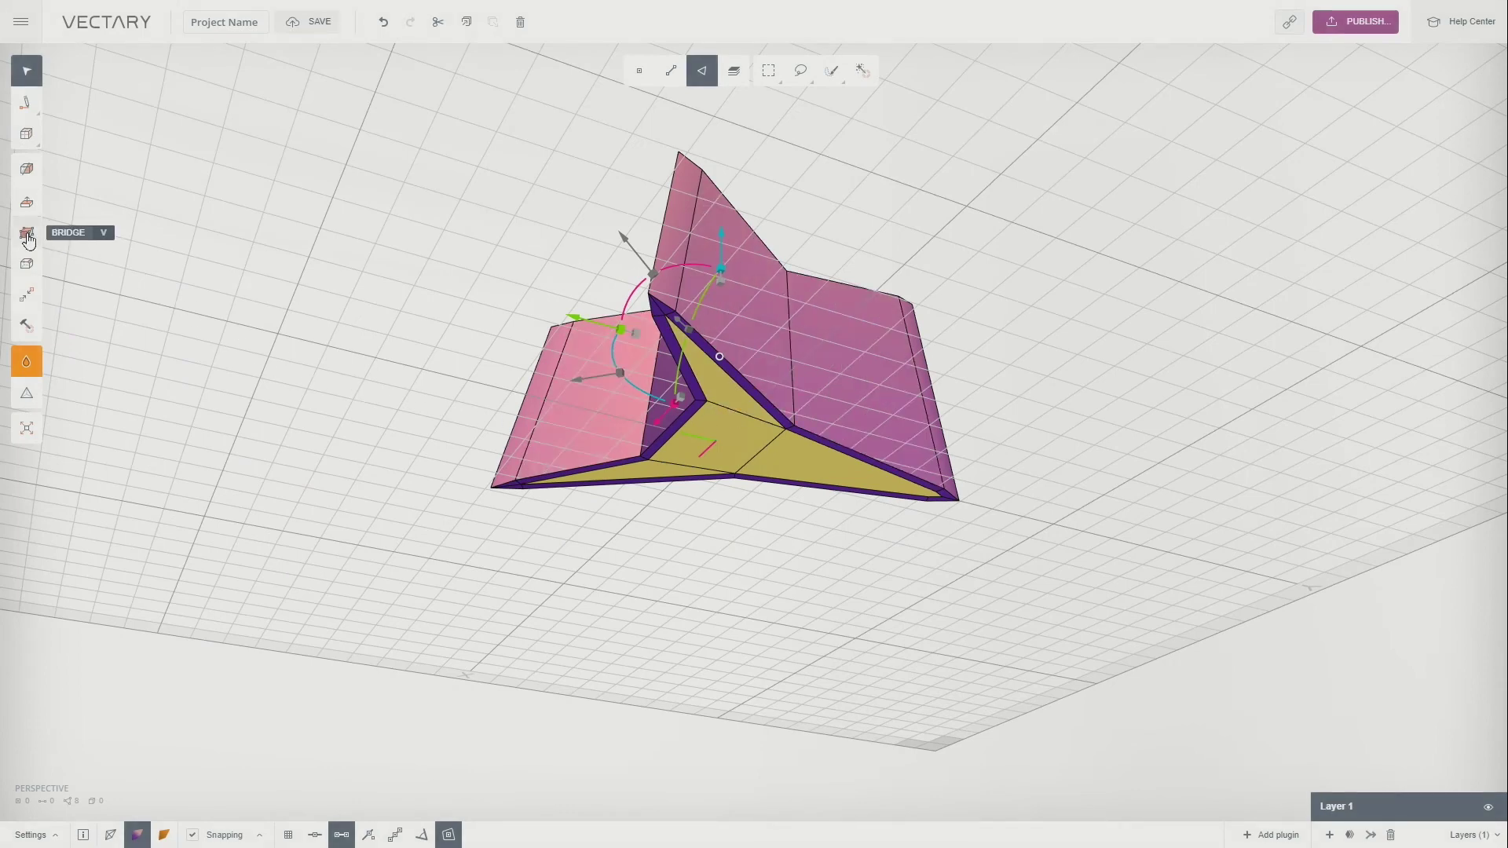
click(26, 234)
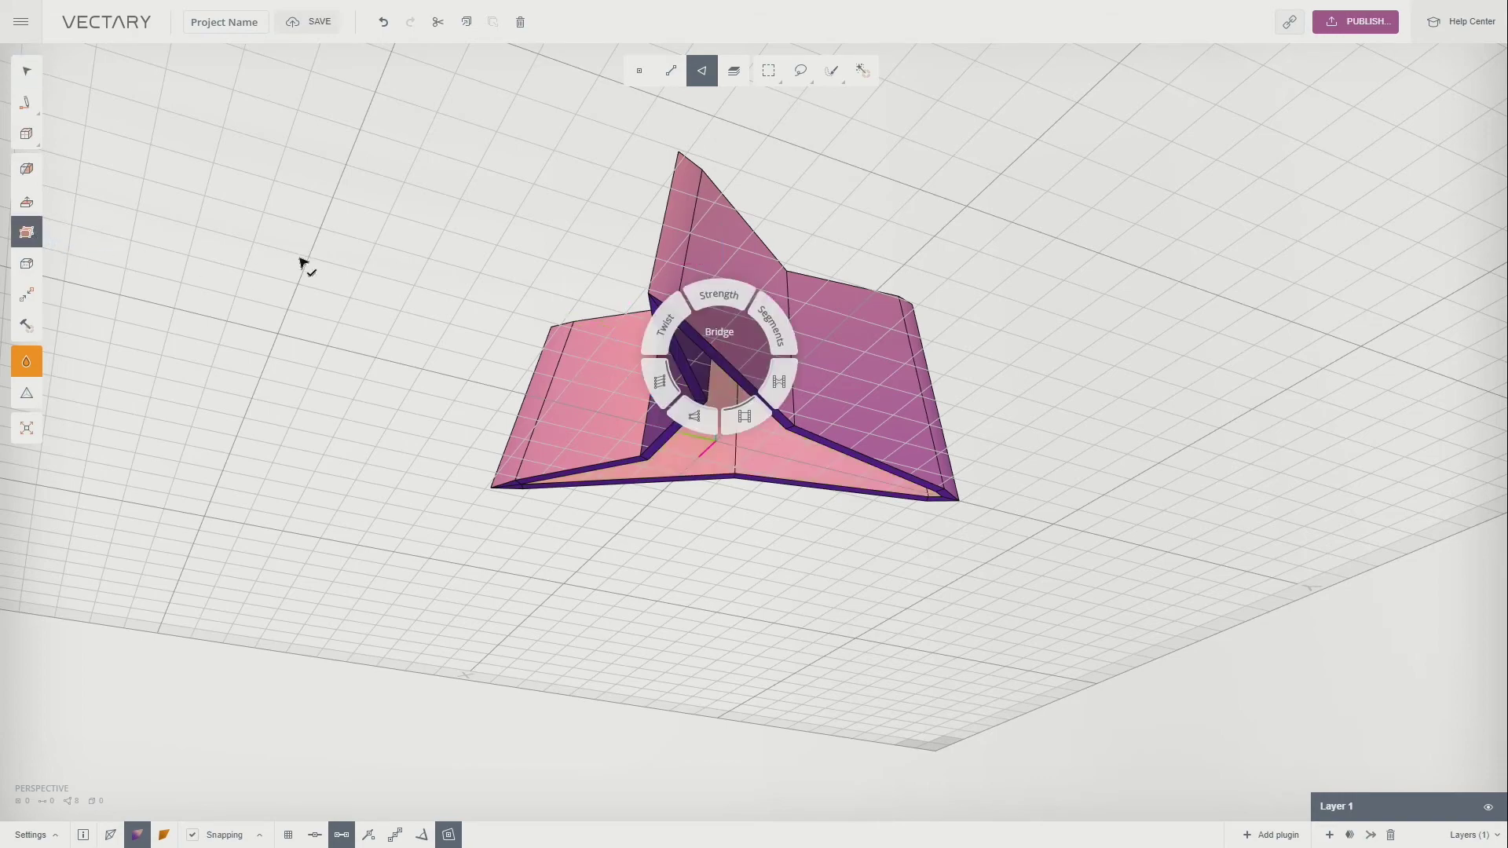
right_drag(427, 236, 430, 498)
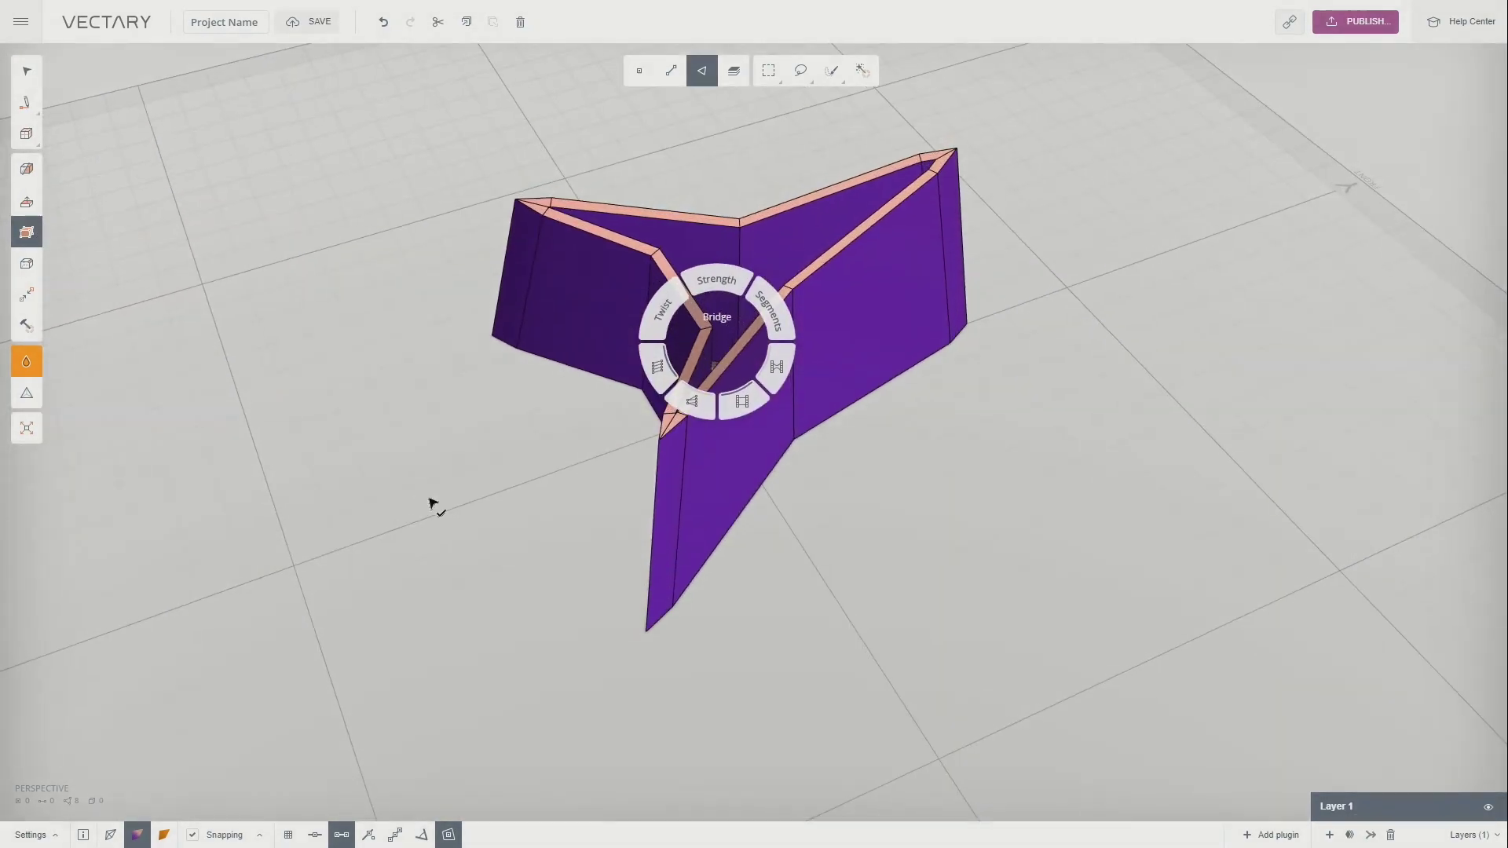
click(430, 498)
Switch to edge selection and select the complete inner and outer edge loops around the upper rim.
click(695, 74)
click(671, 71)
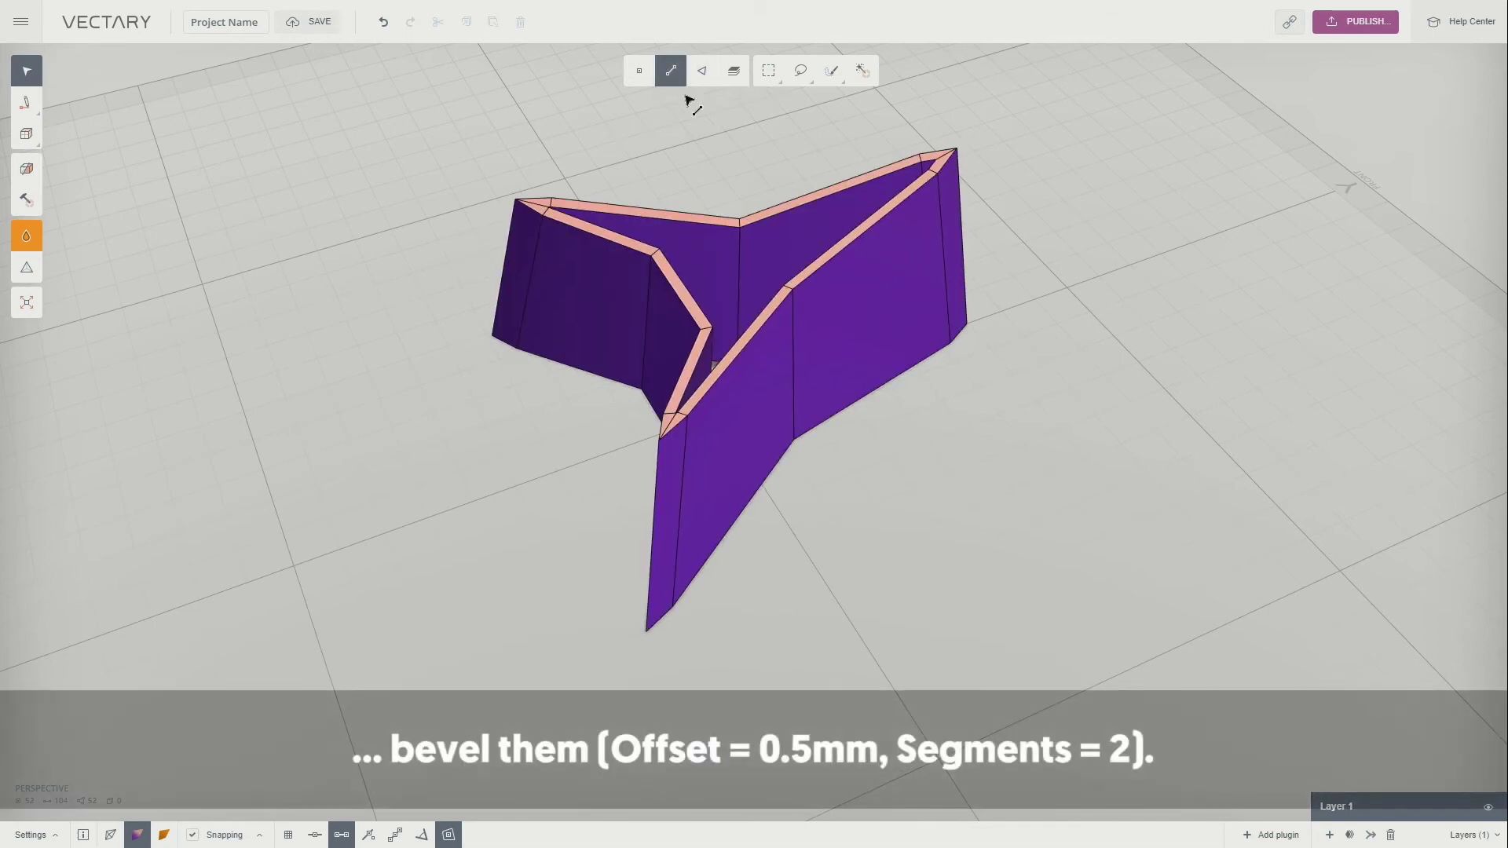
click(702, 216)
right_click(644, 209)
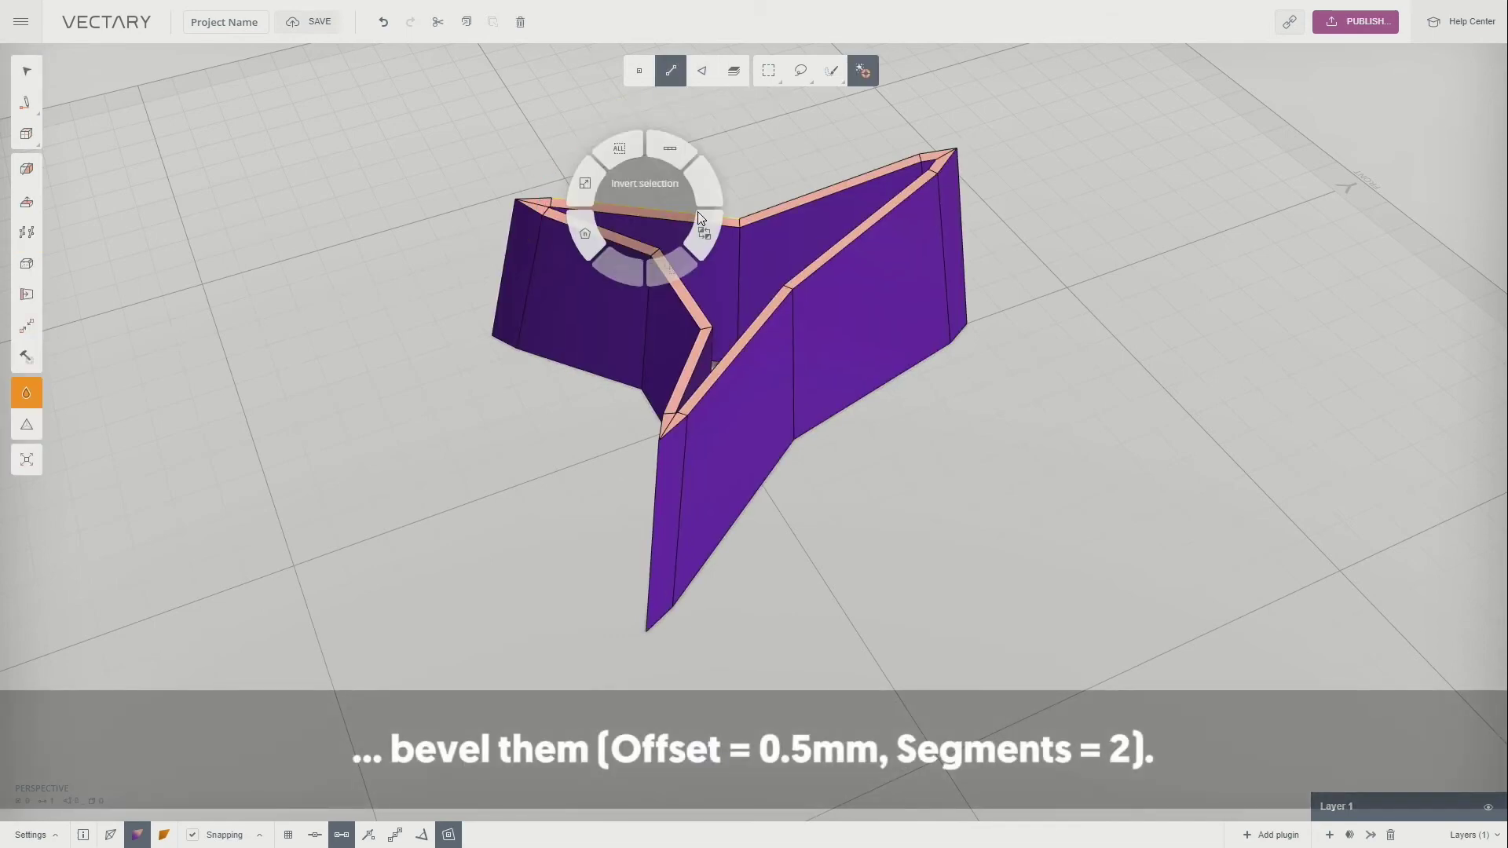
click(683, 157)
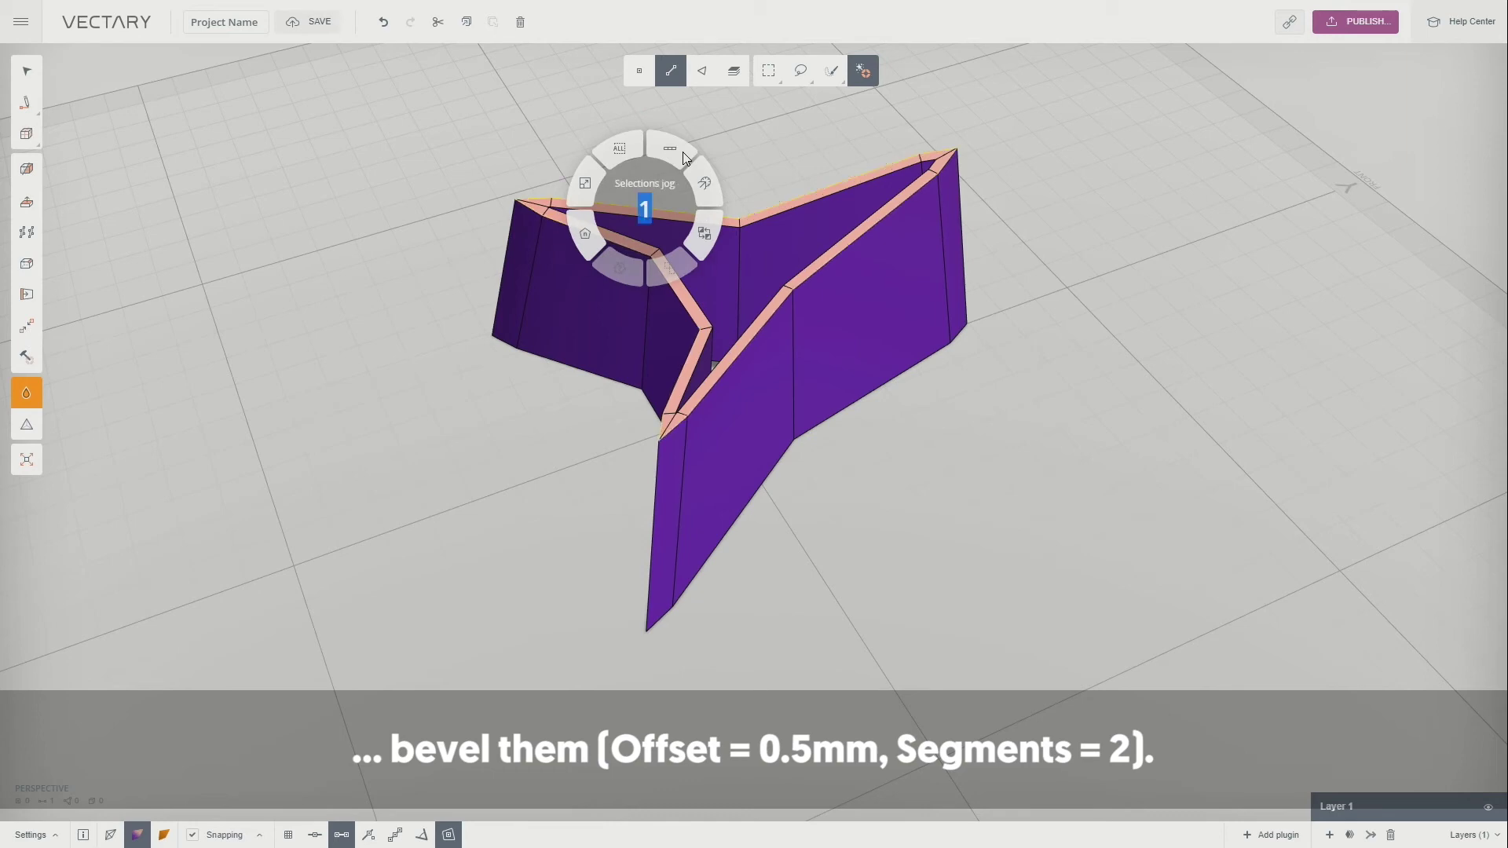
click(729, 162)
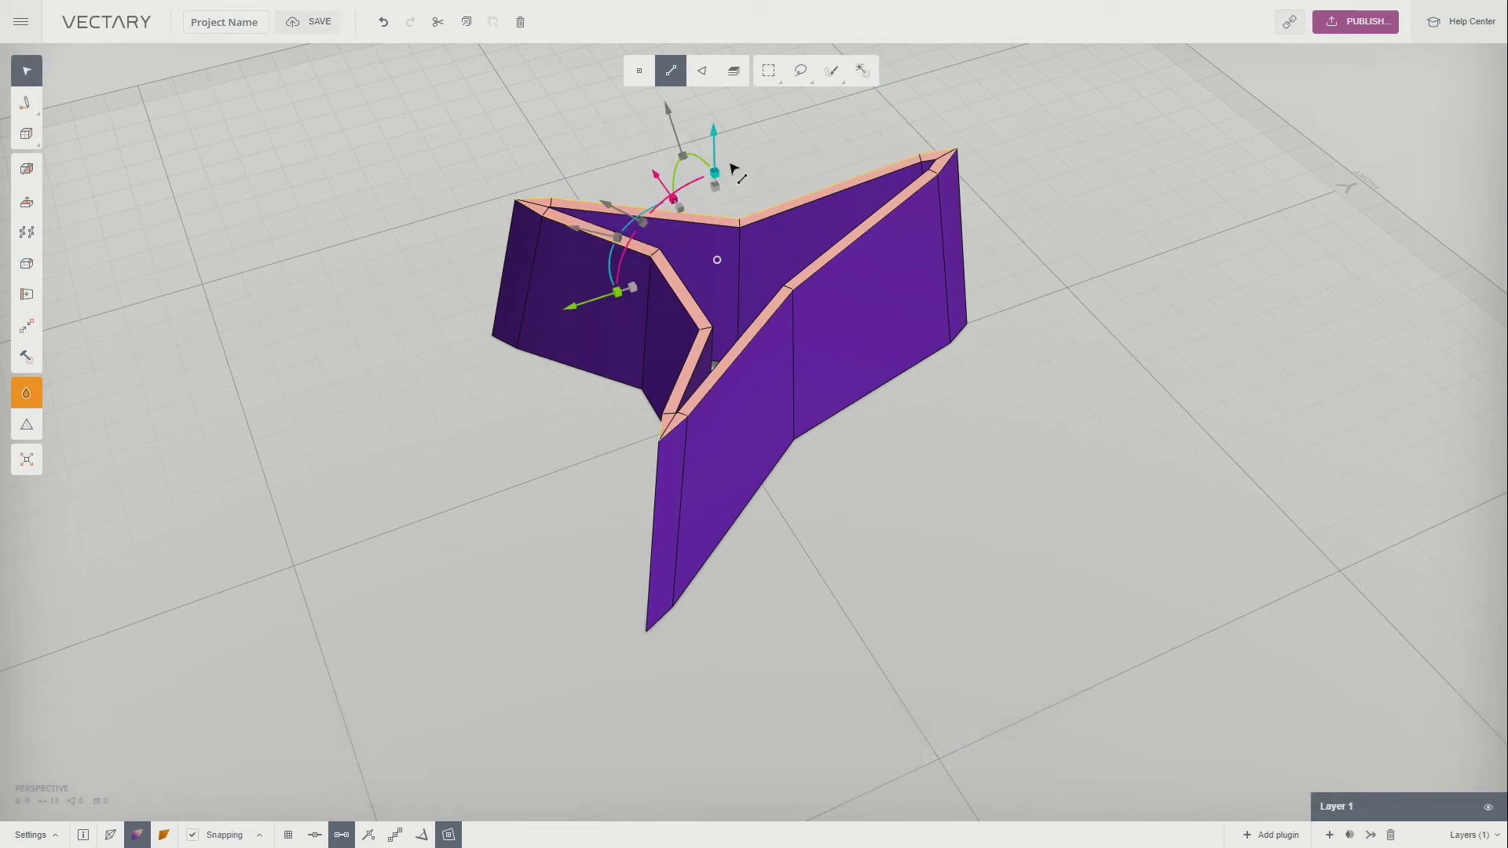
shift+click(760, 218)
key(s)
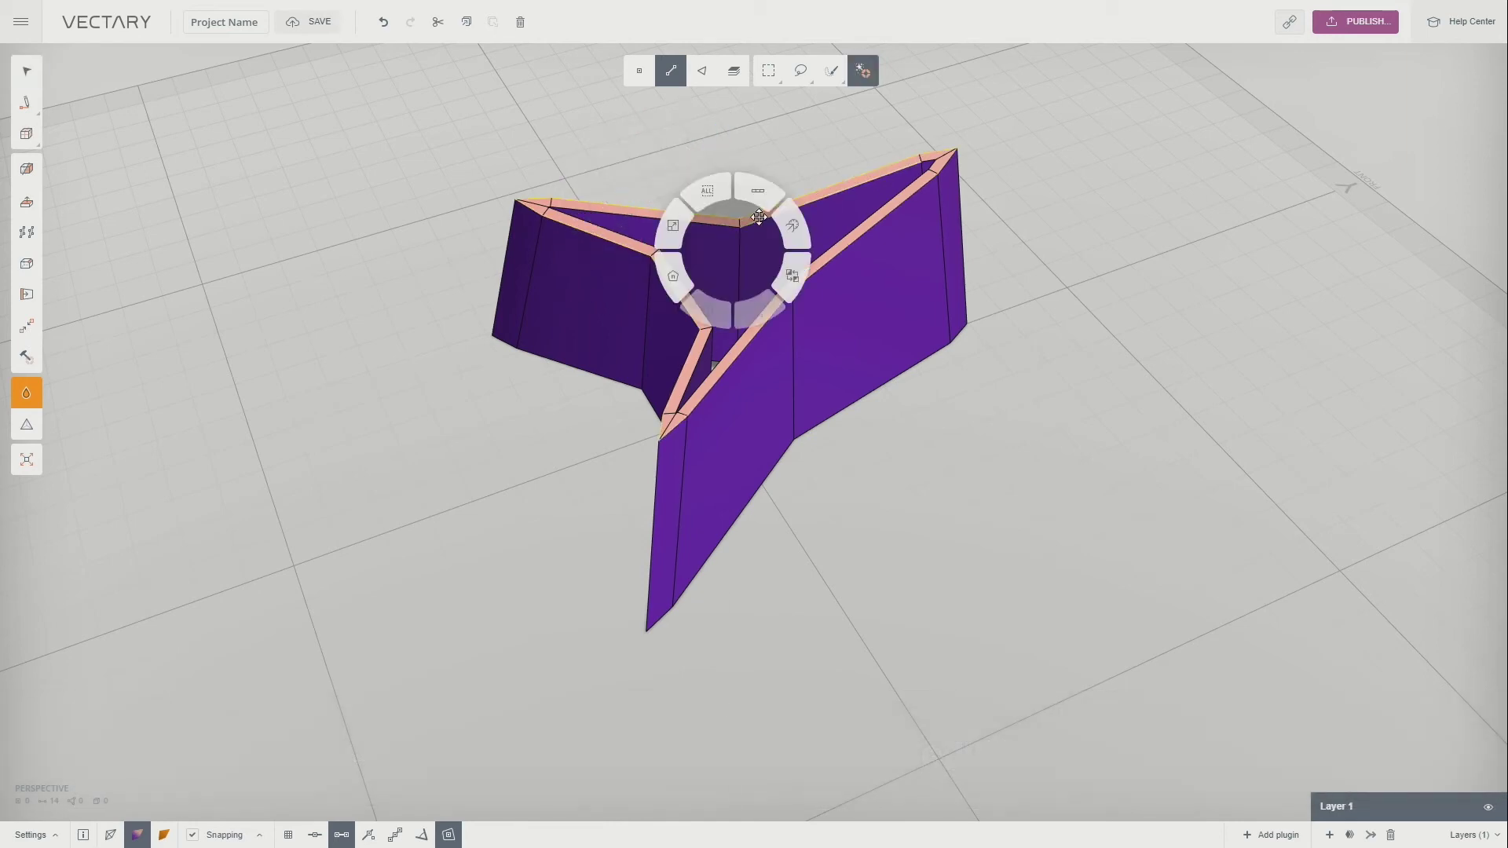
click(760, 199)
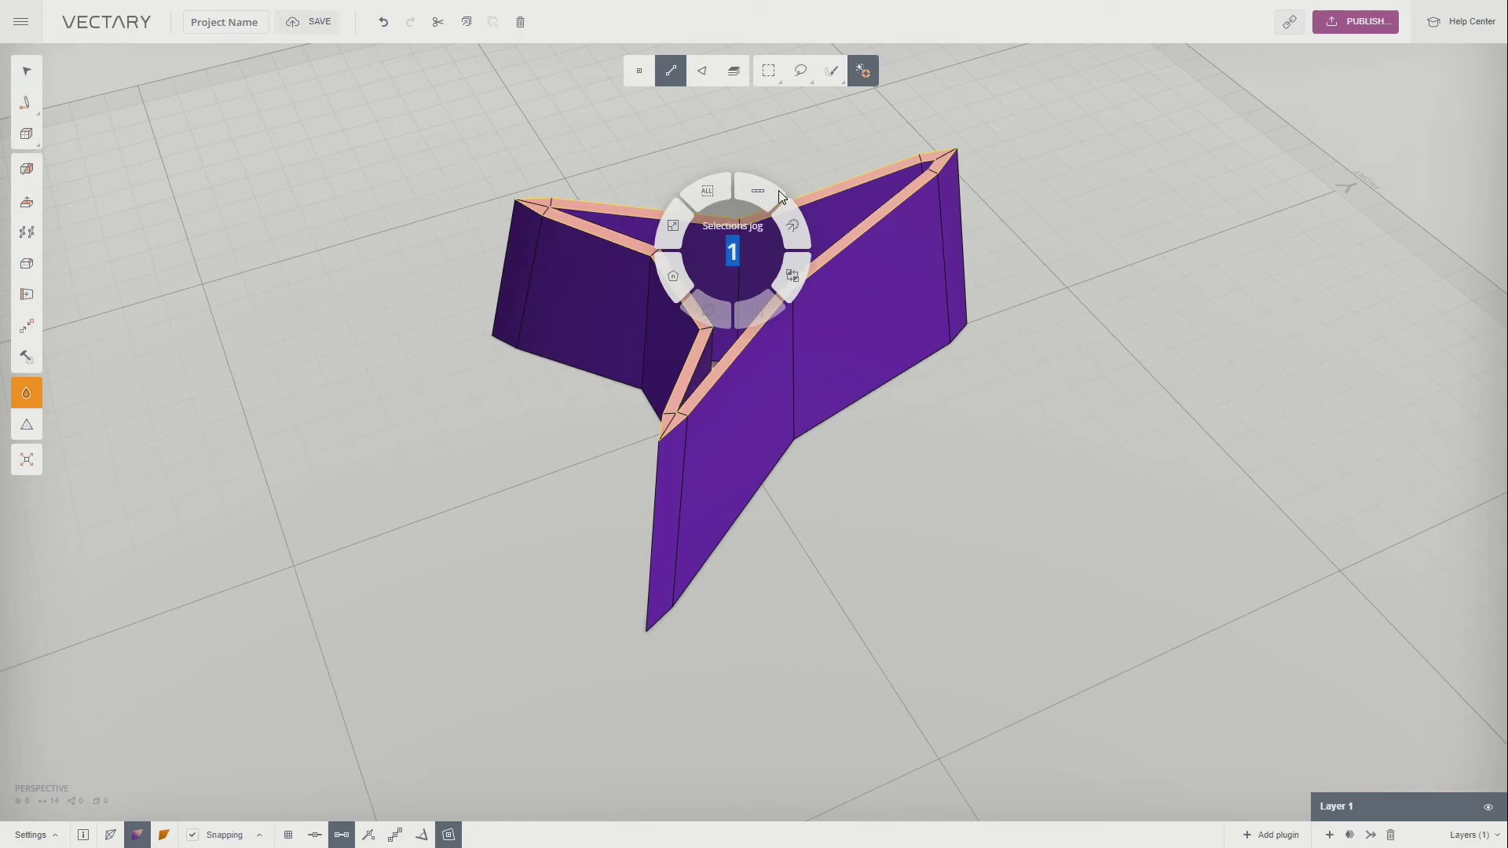
click(802, 191)
Add the complete inner and outer edge loops of the underside rim to the selection.
right_drag(834, 339, 858, 101)
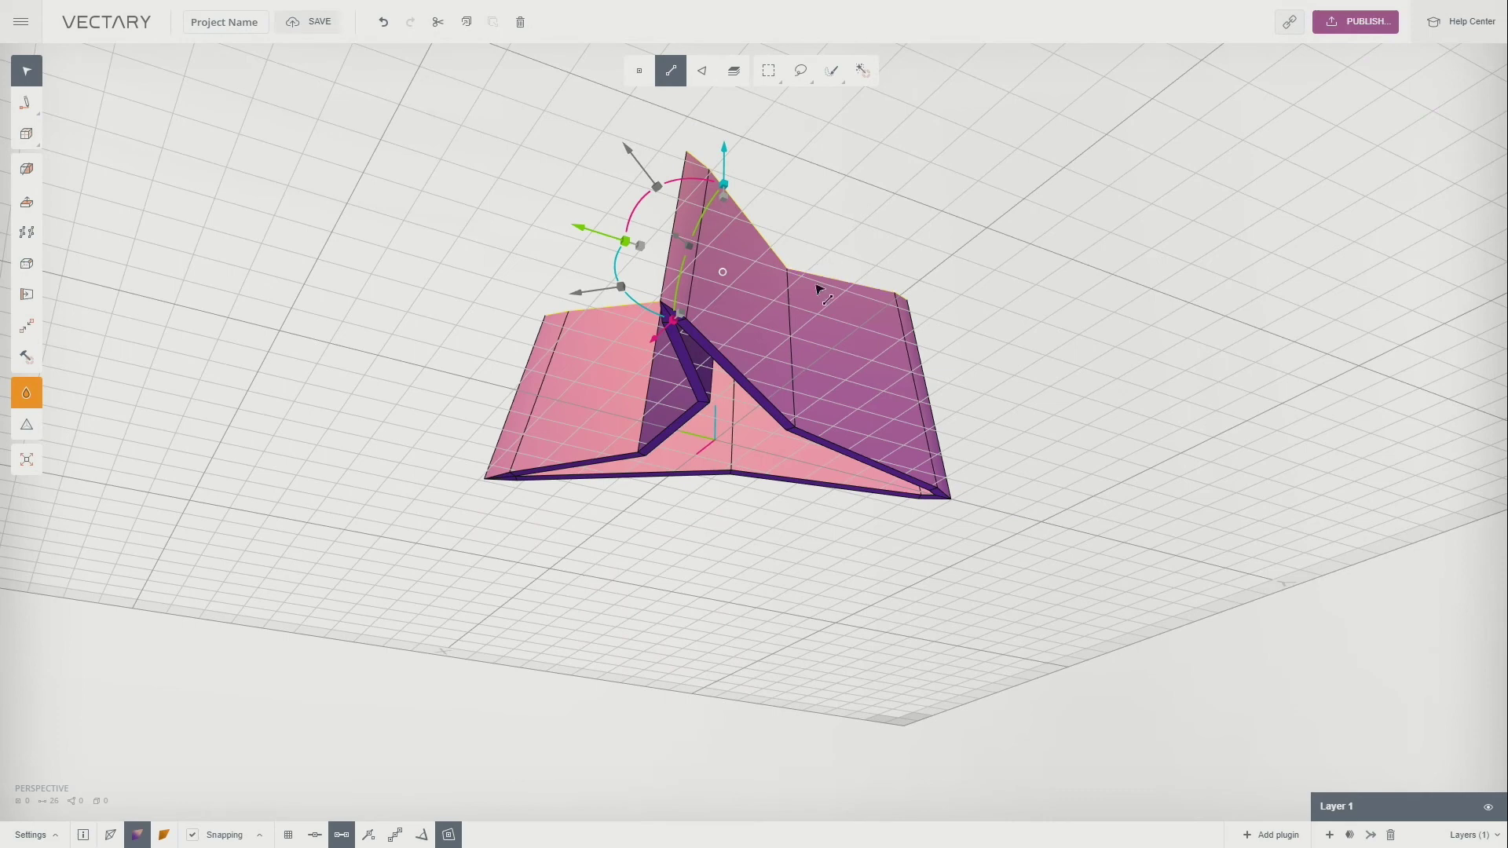
shift+click(749, 373)
key(q)
click(766, 236)
click(812, 221)
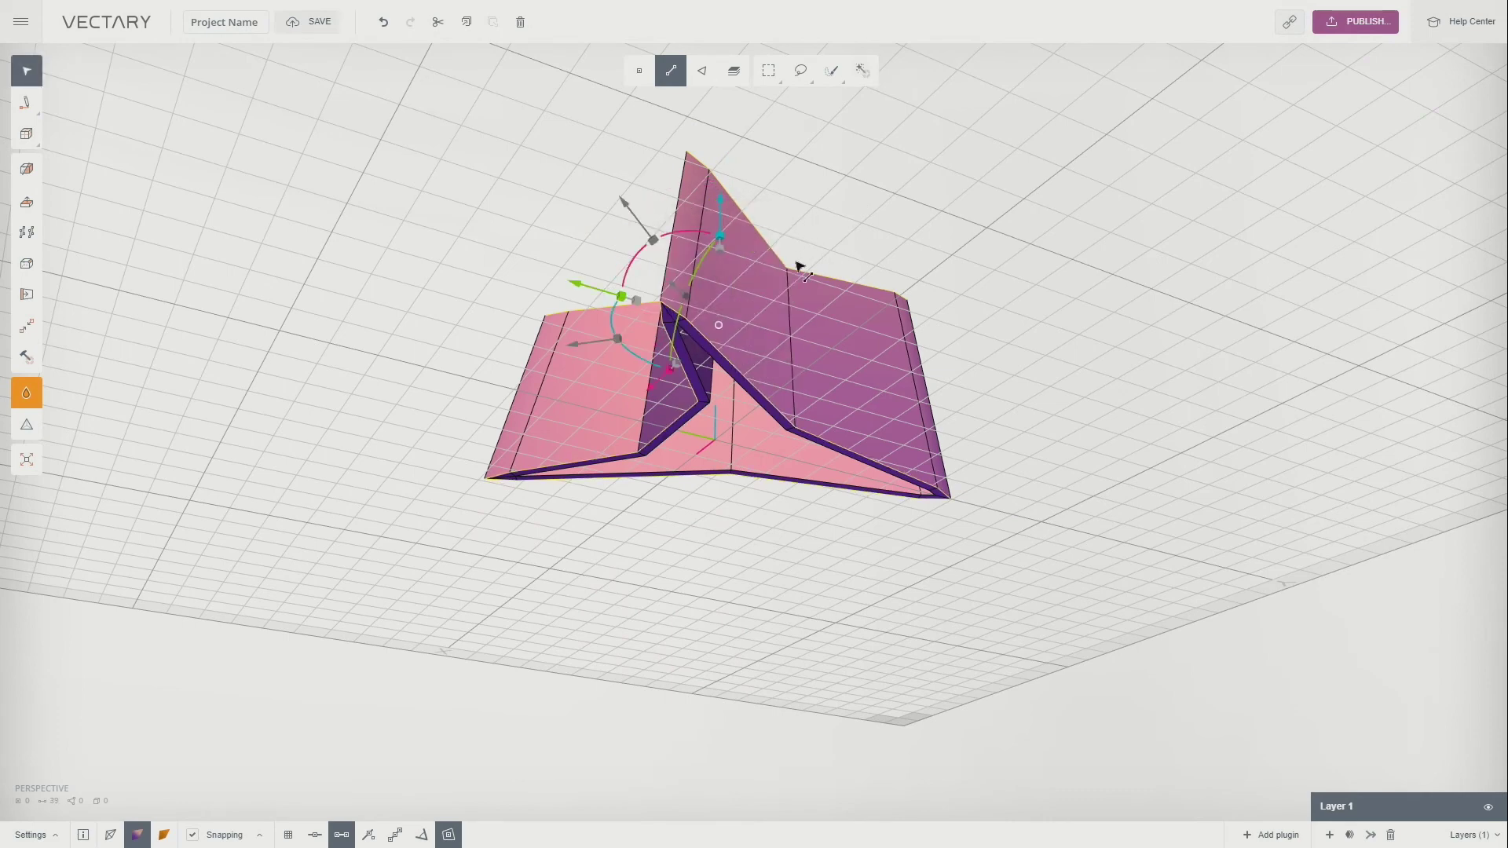
shift+click(748, 391)
key(q)
click(754, 281)
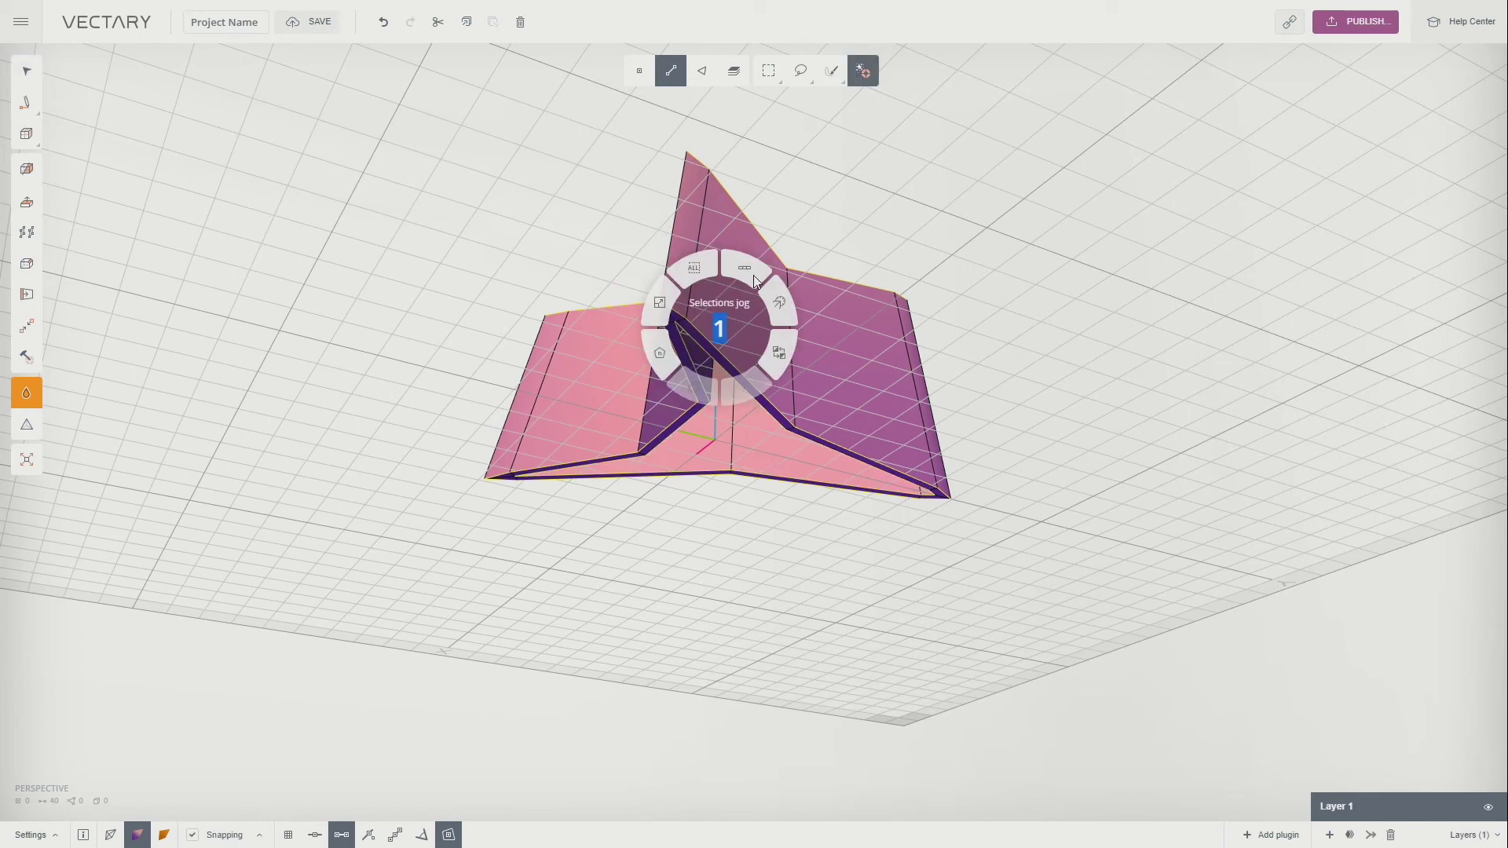
click(810, 240)
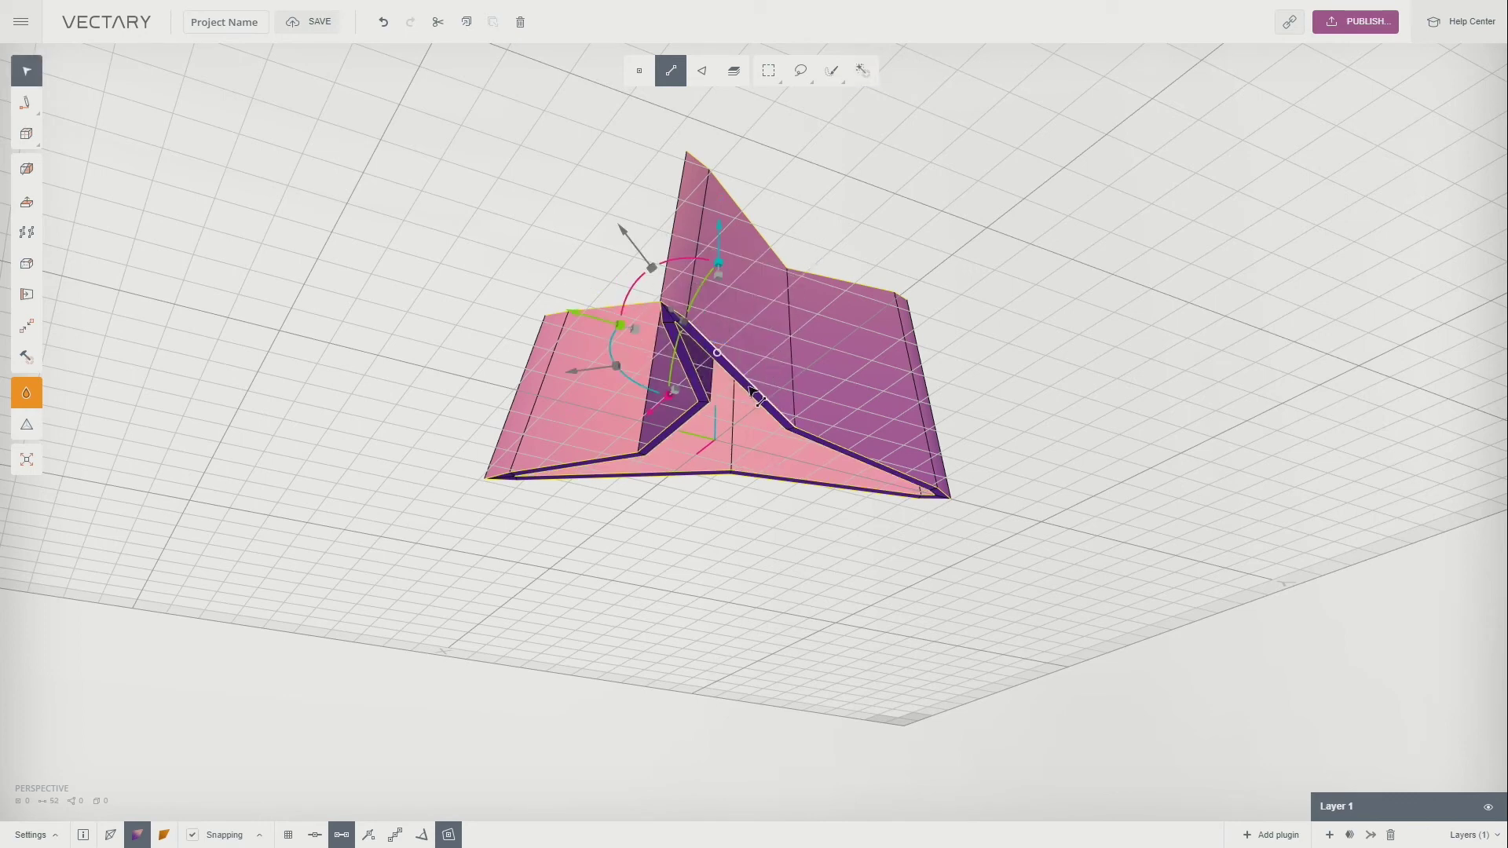
Bevel the selected upper and underside rim edges with a 0.5 mm offset and 2 segments, and clear the selection.
scroll(754, 391, up, 5)
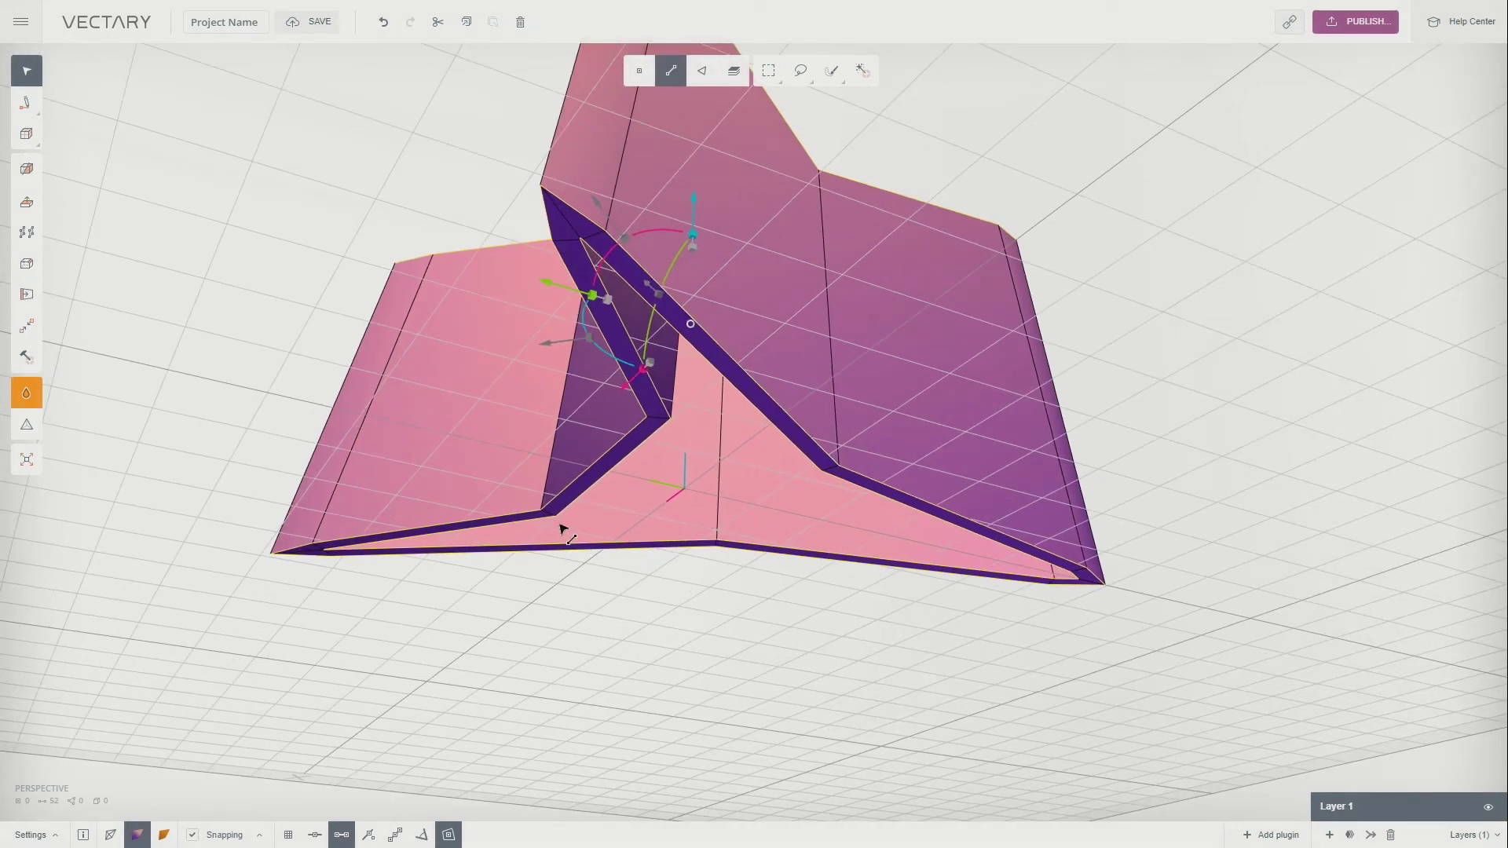
click(26, 263)
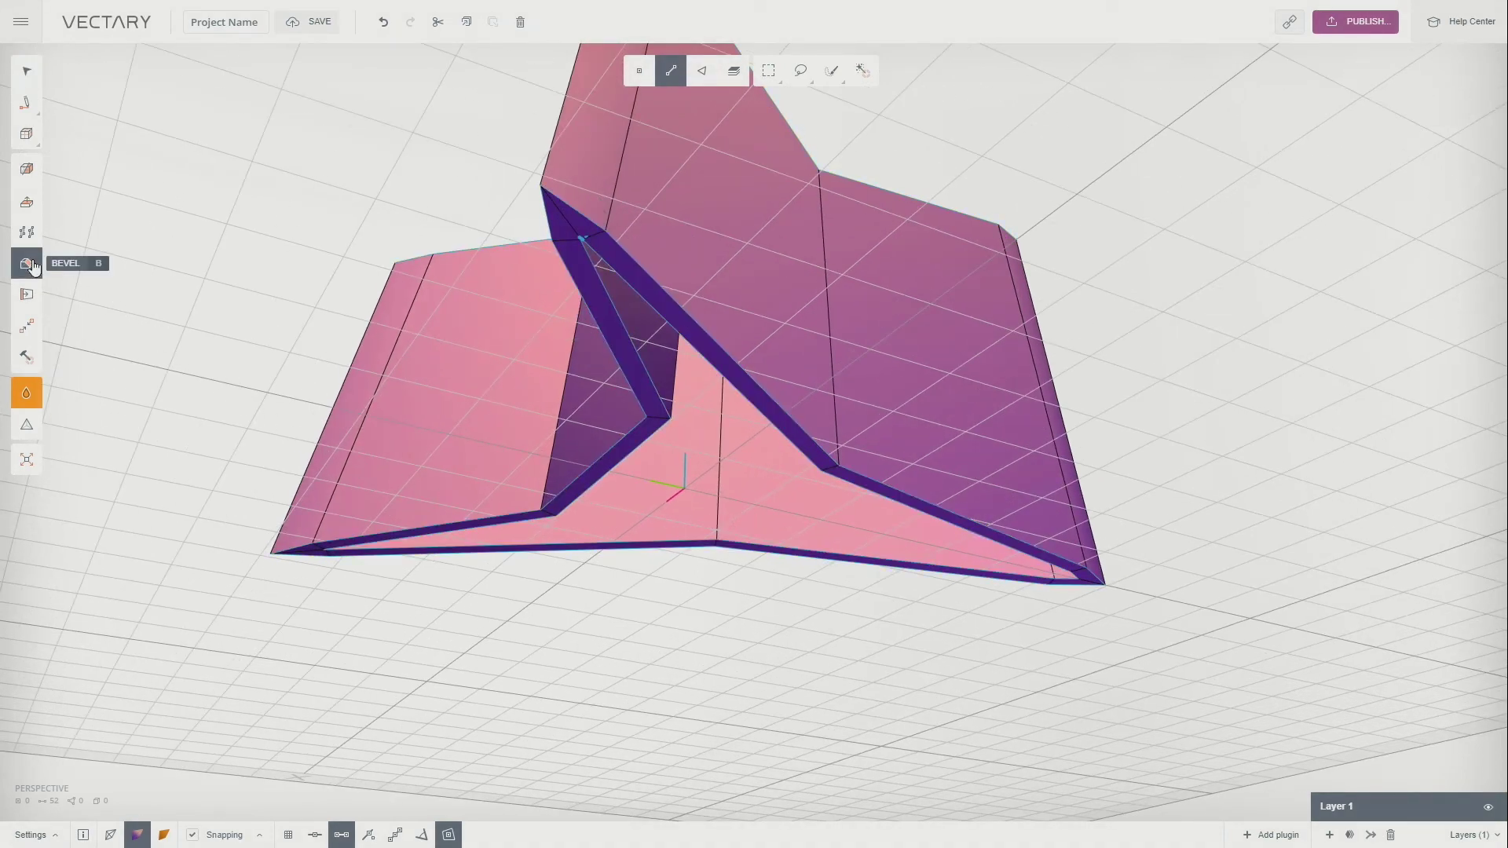
right_click(709, 336)
click(666, 381)
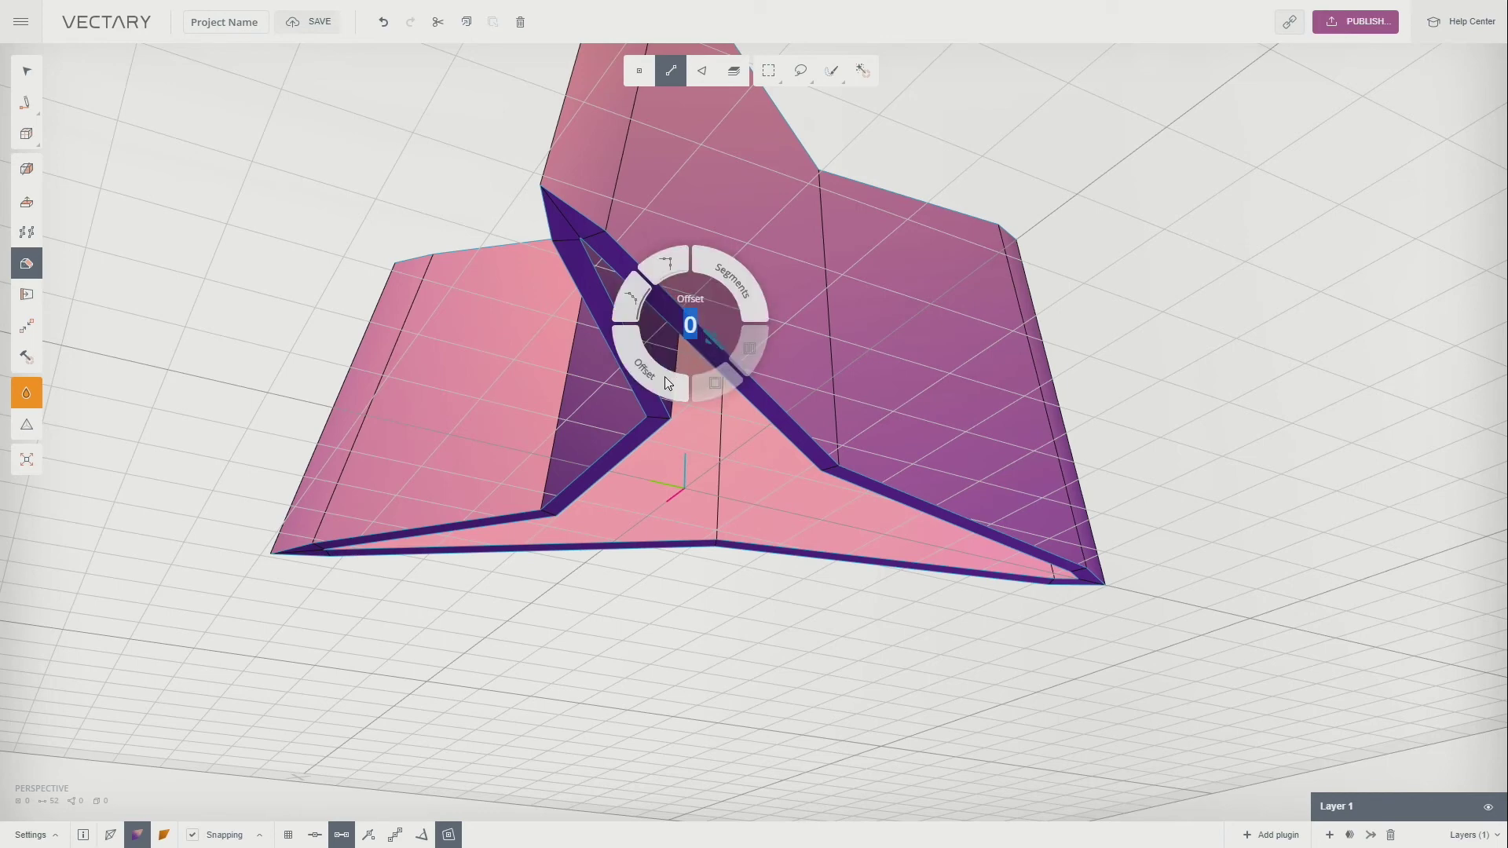
text(0.5)
key(Return)
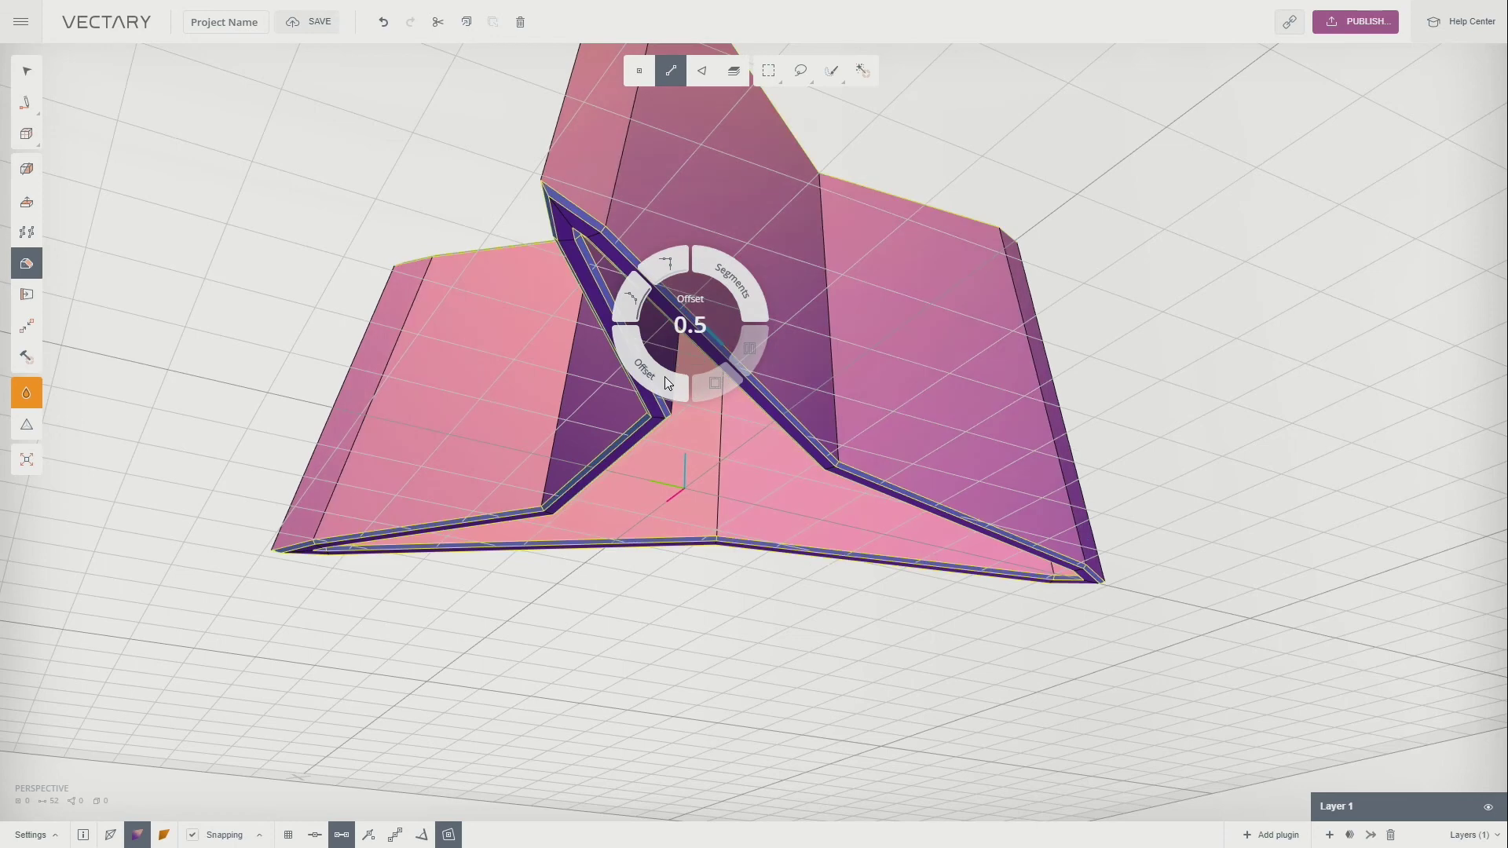
click(739, 284)
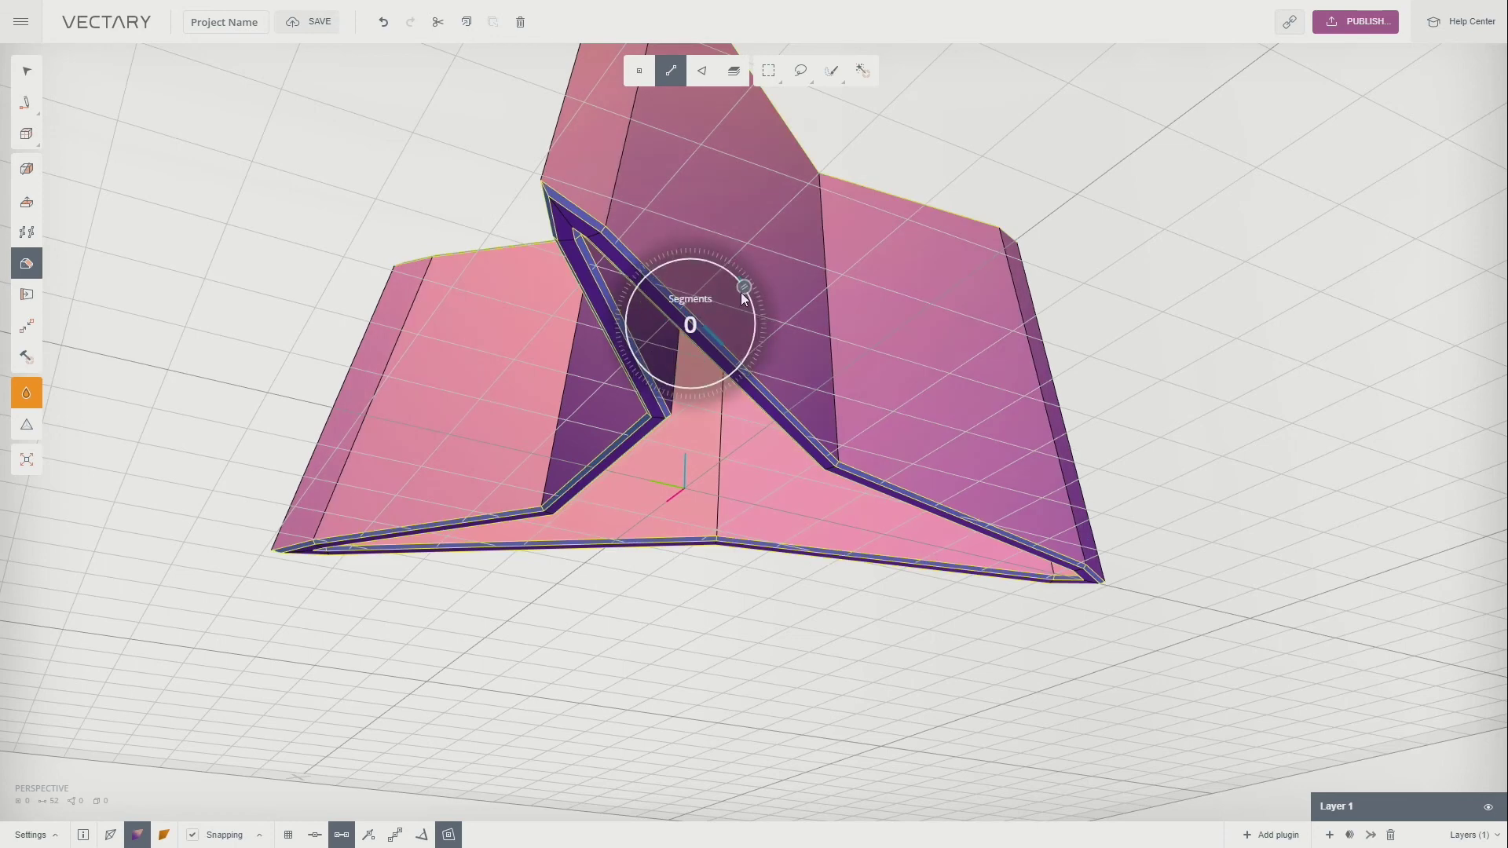
drag(749, 329, 681, 380)
click(704, 579)
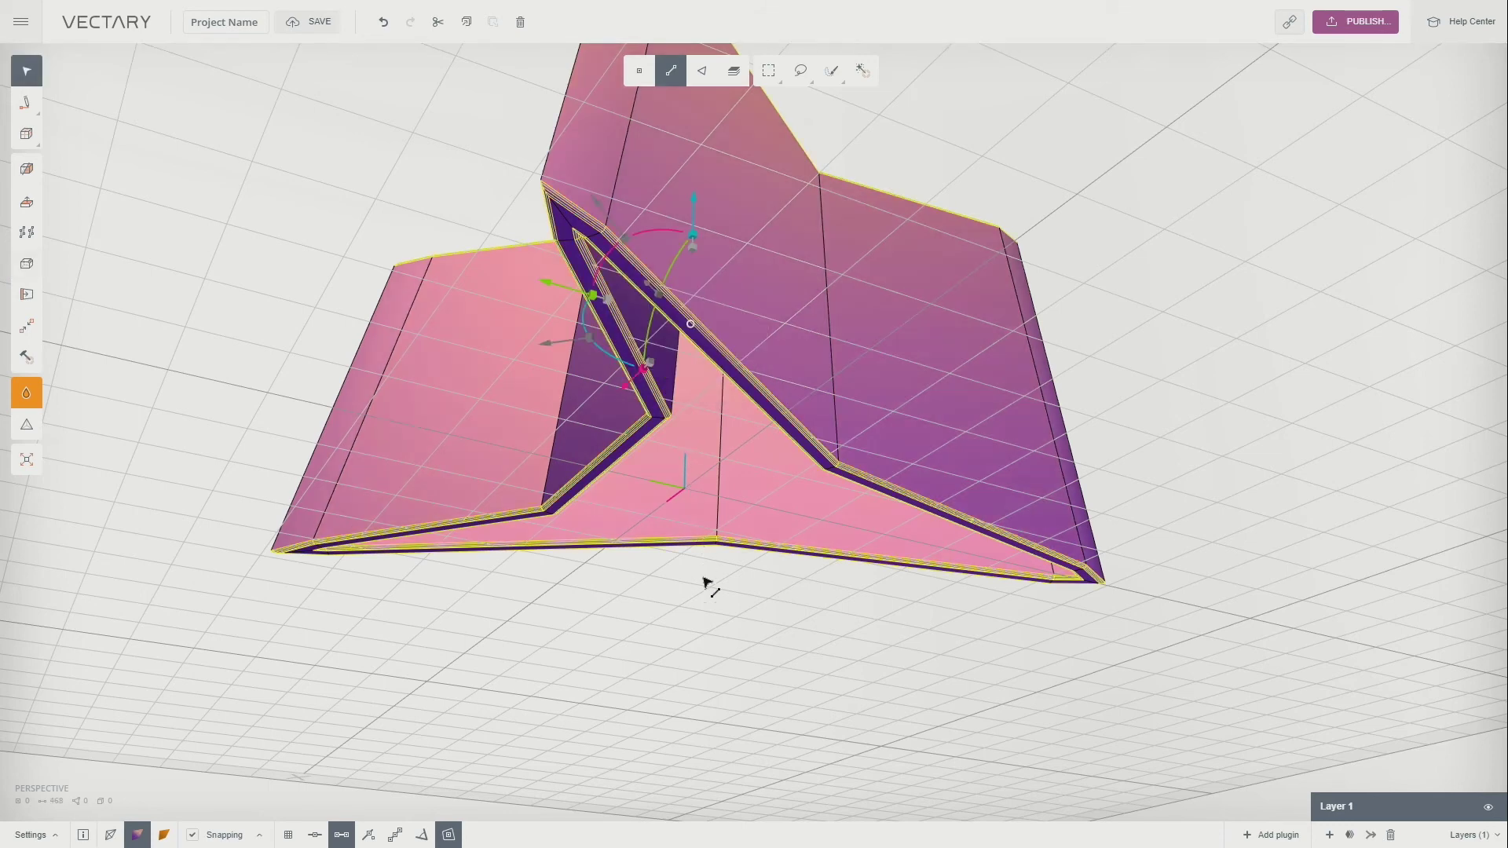
click(704, 580)
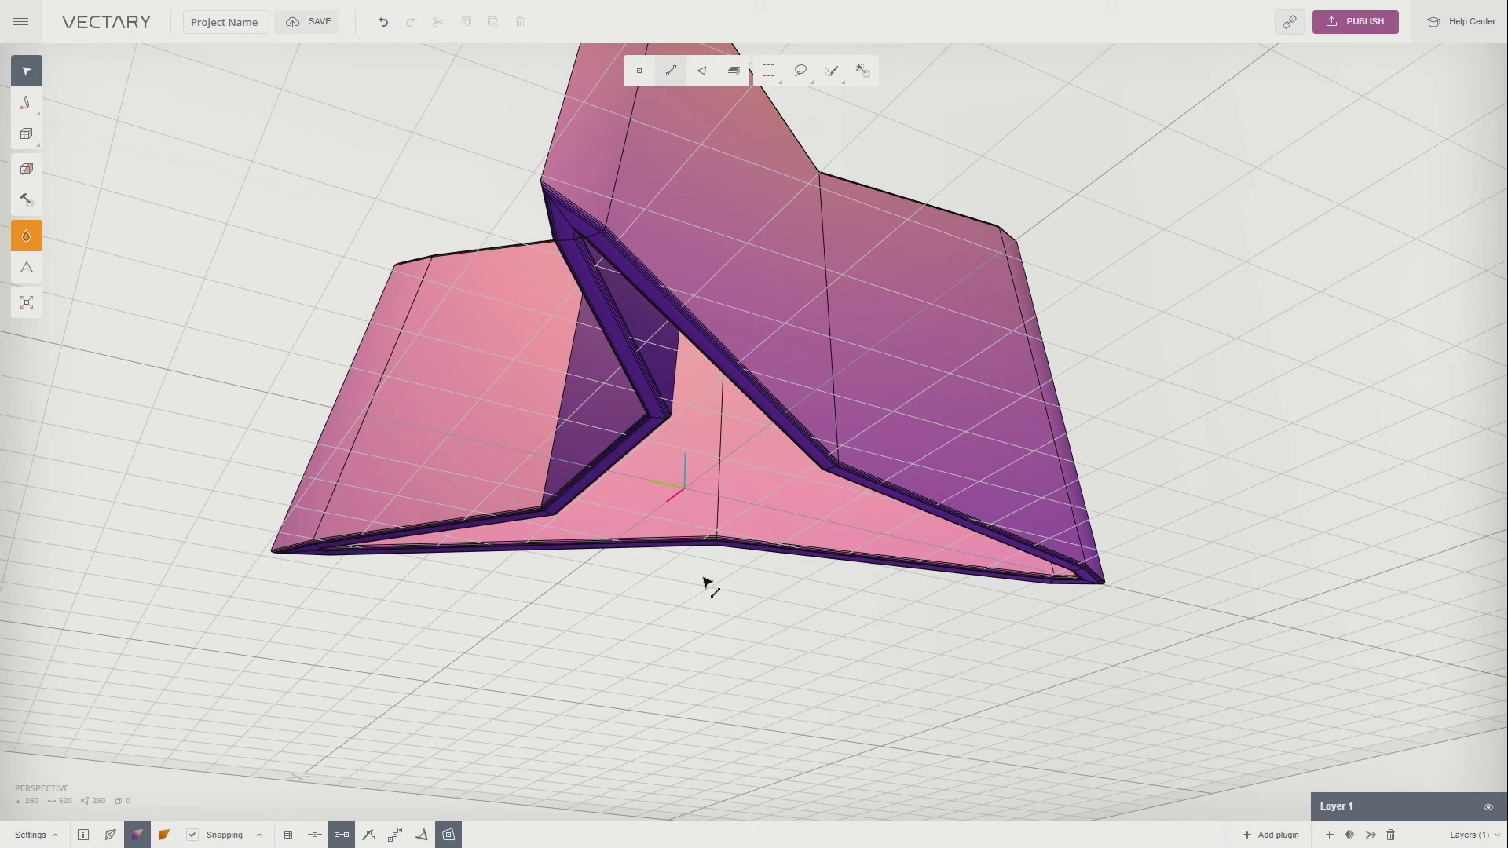
Set the model's material to Shaded and turn smoothing on.
key(3)
right_drag(971, 301, 1093, 474)
scroll(778, 394, down, 5)
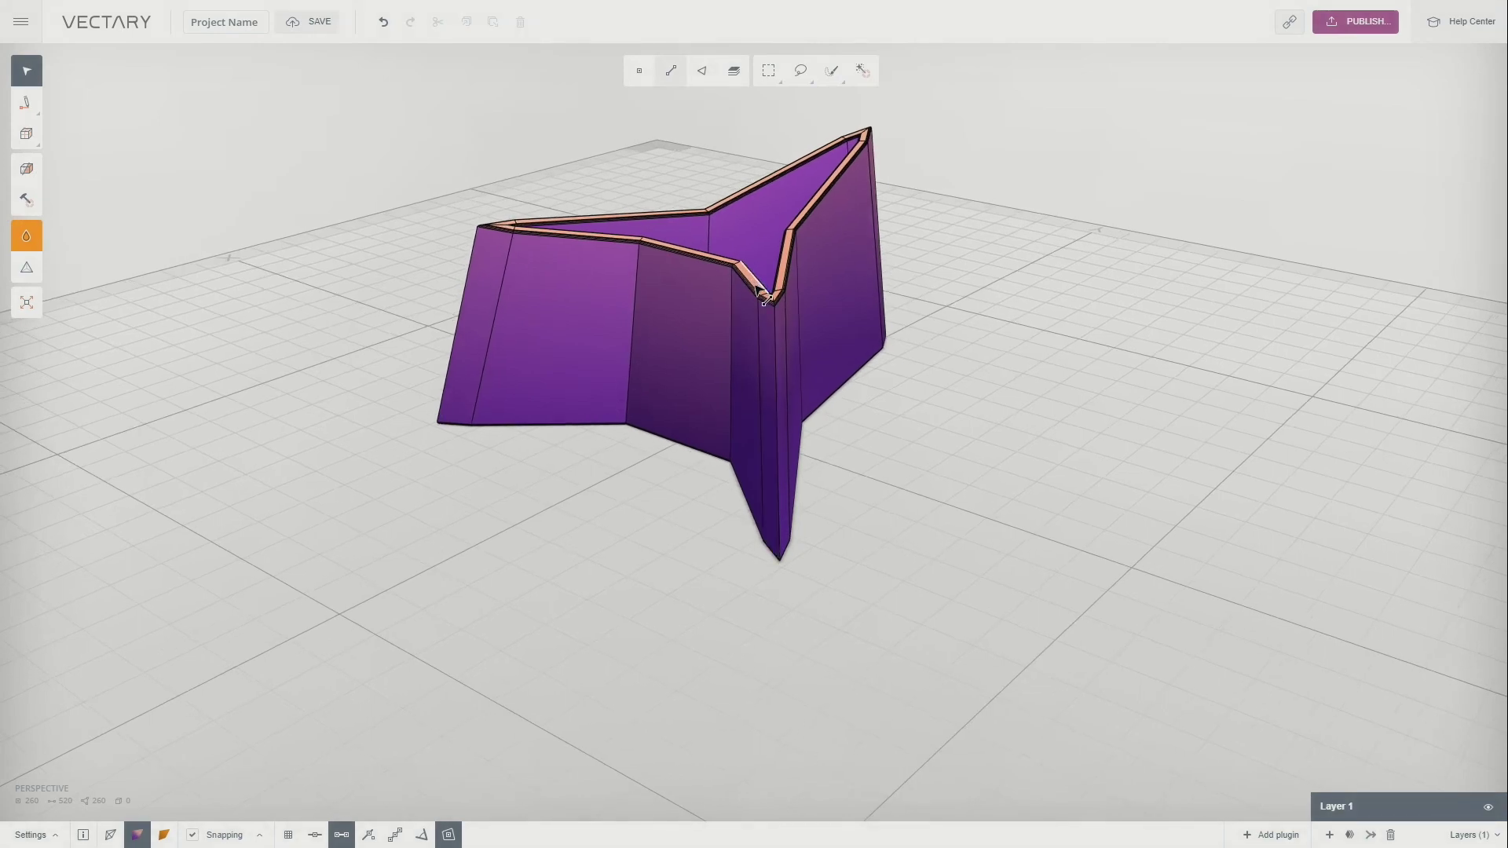
middle_drag(758, 287, 768, 330)
key(3)
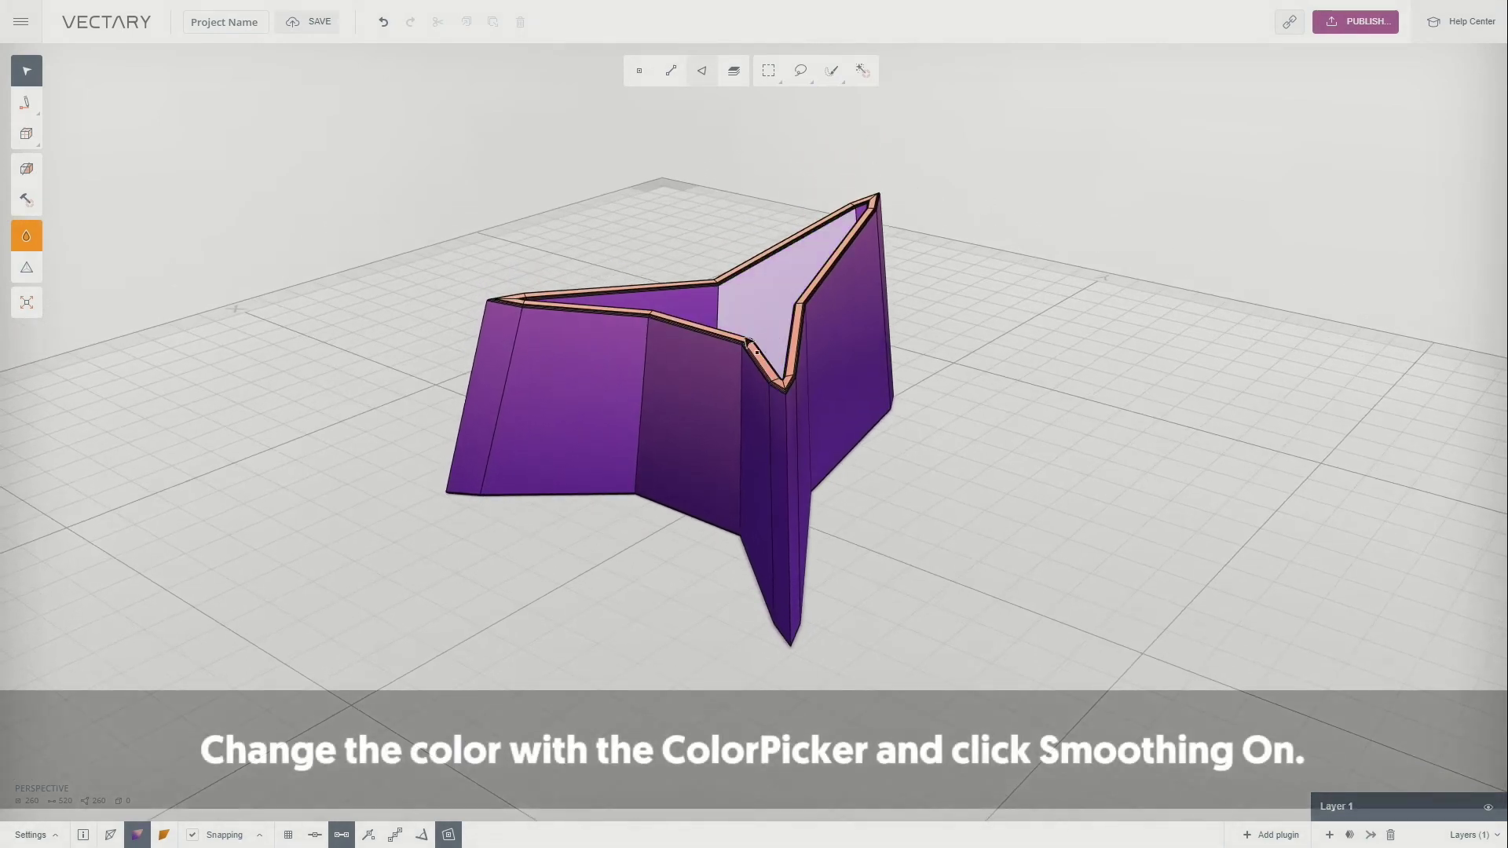
click(32, 238)
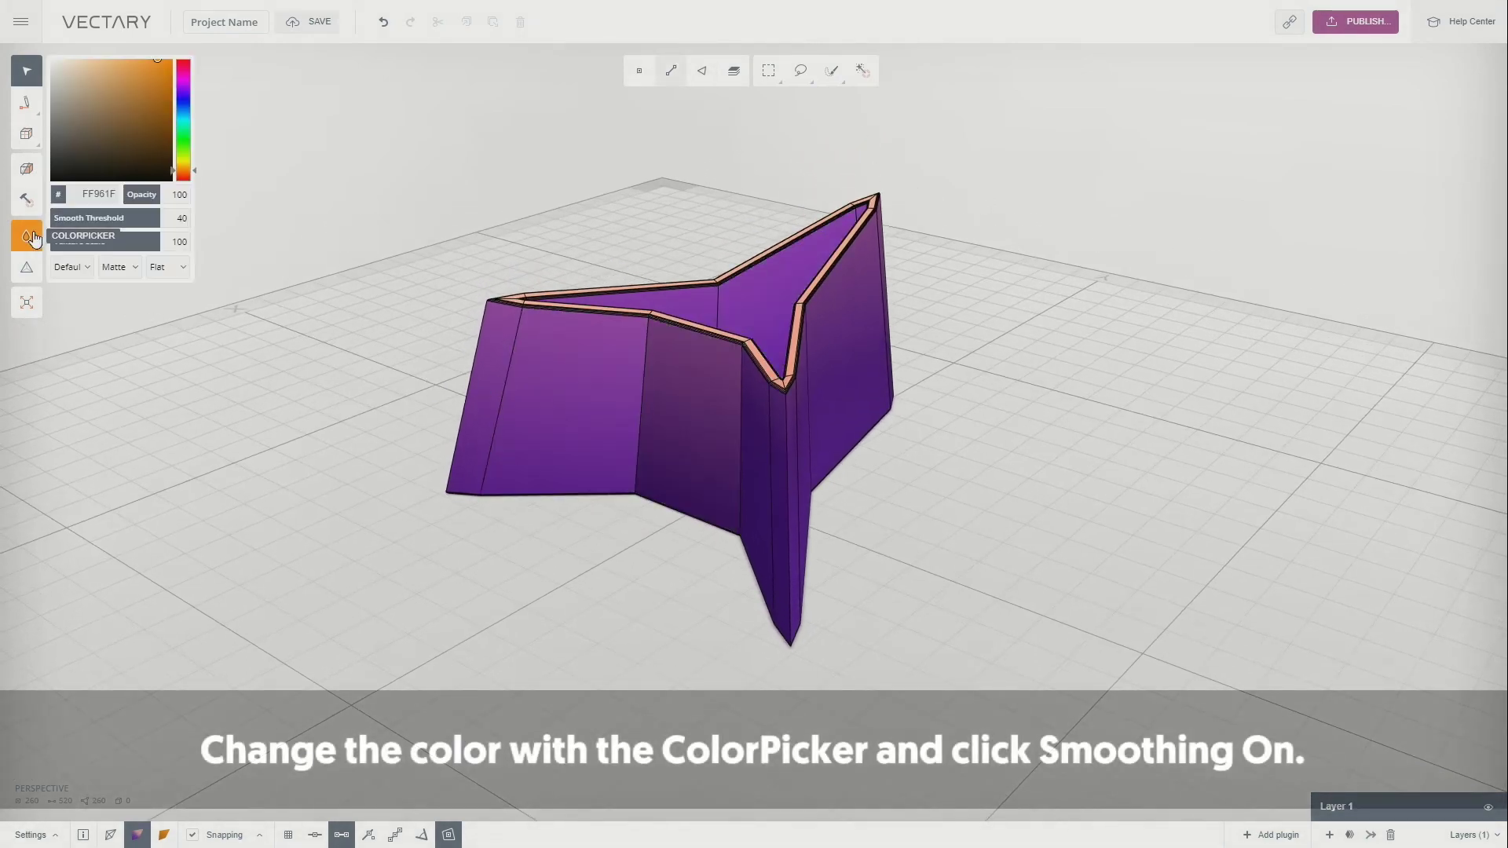
click(69, 267)
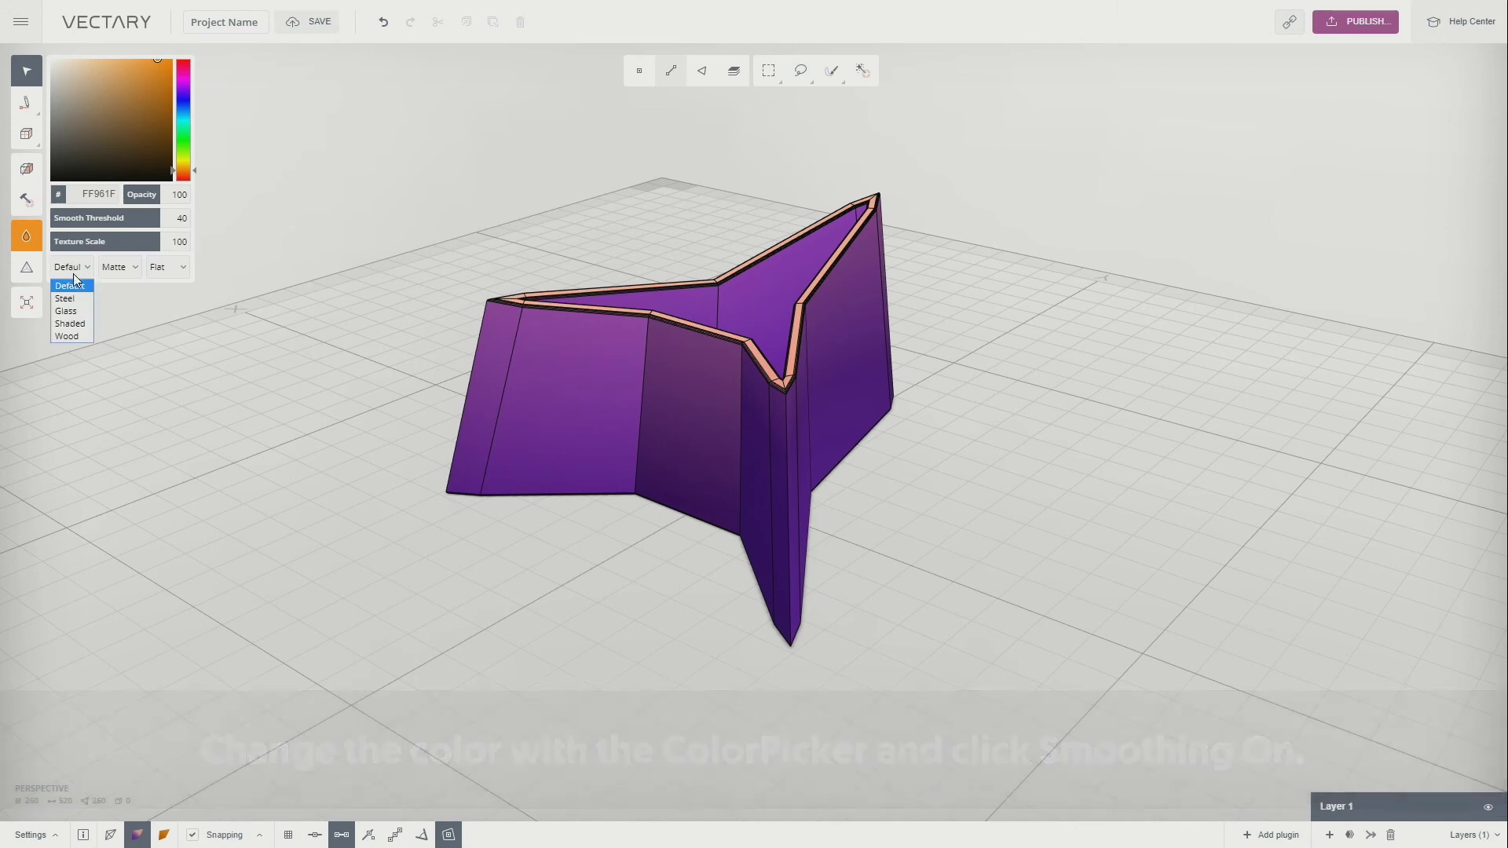
click(77, 322)
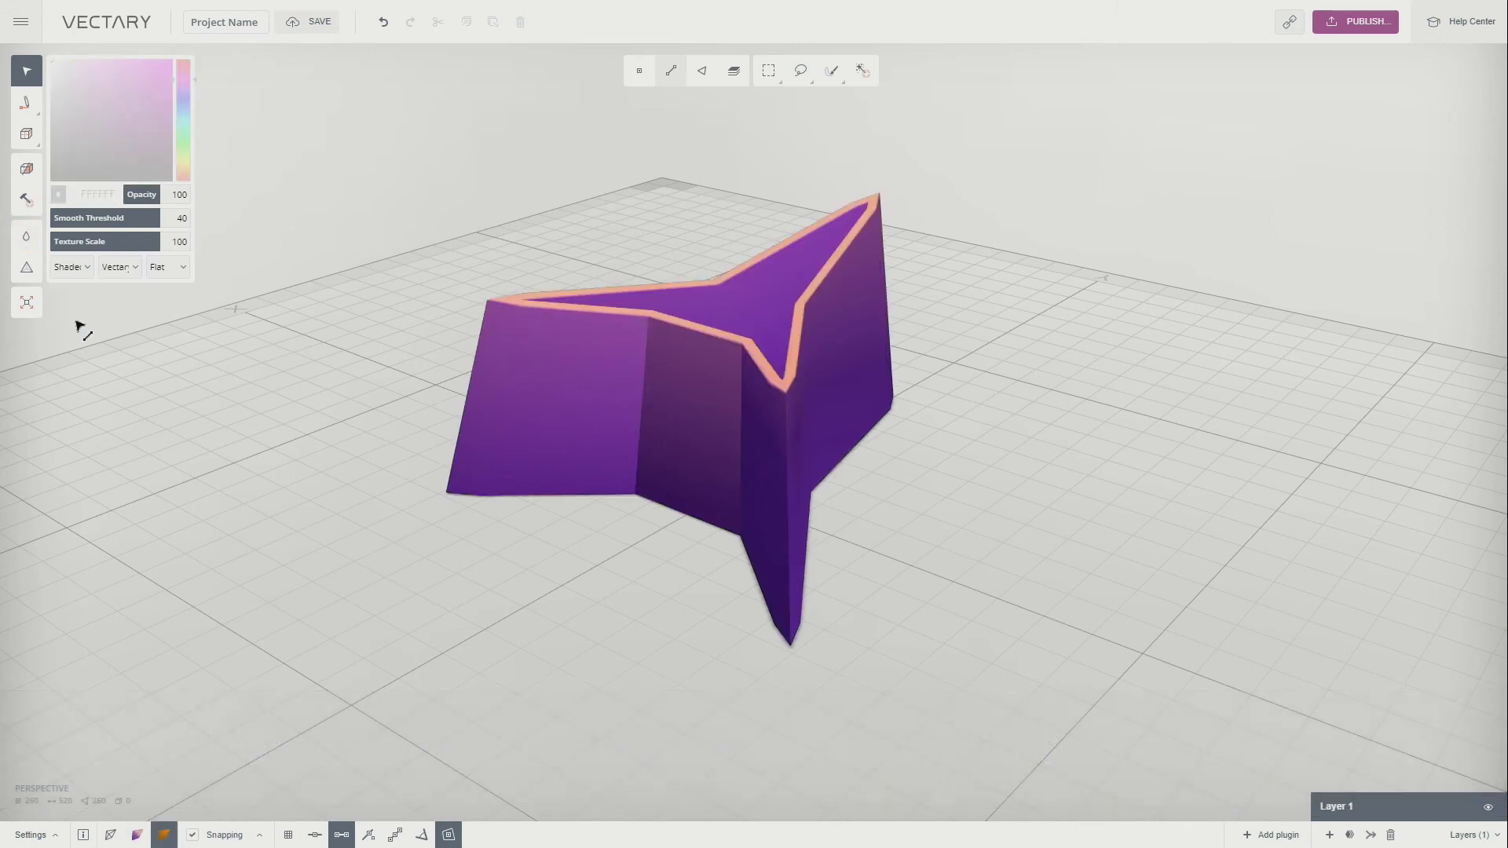
click(27, 269)
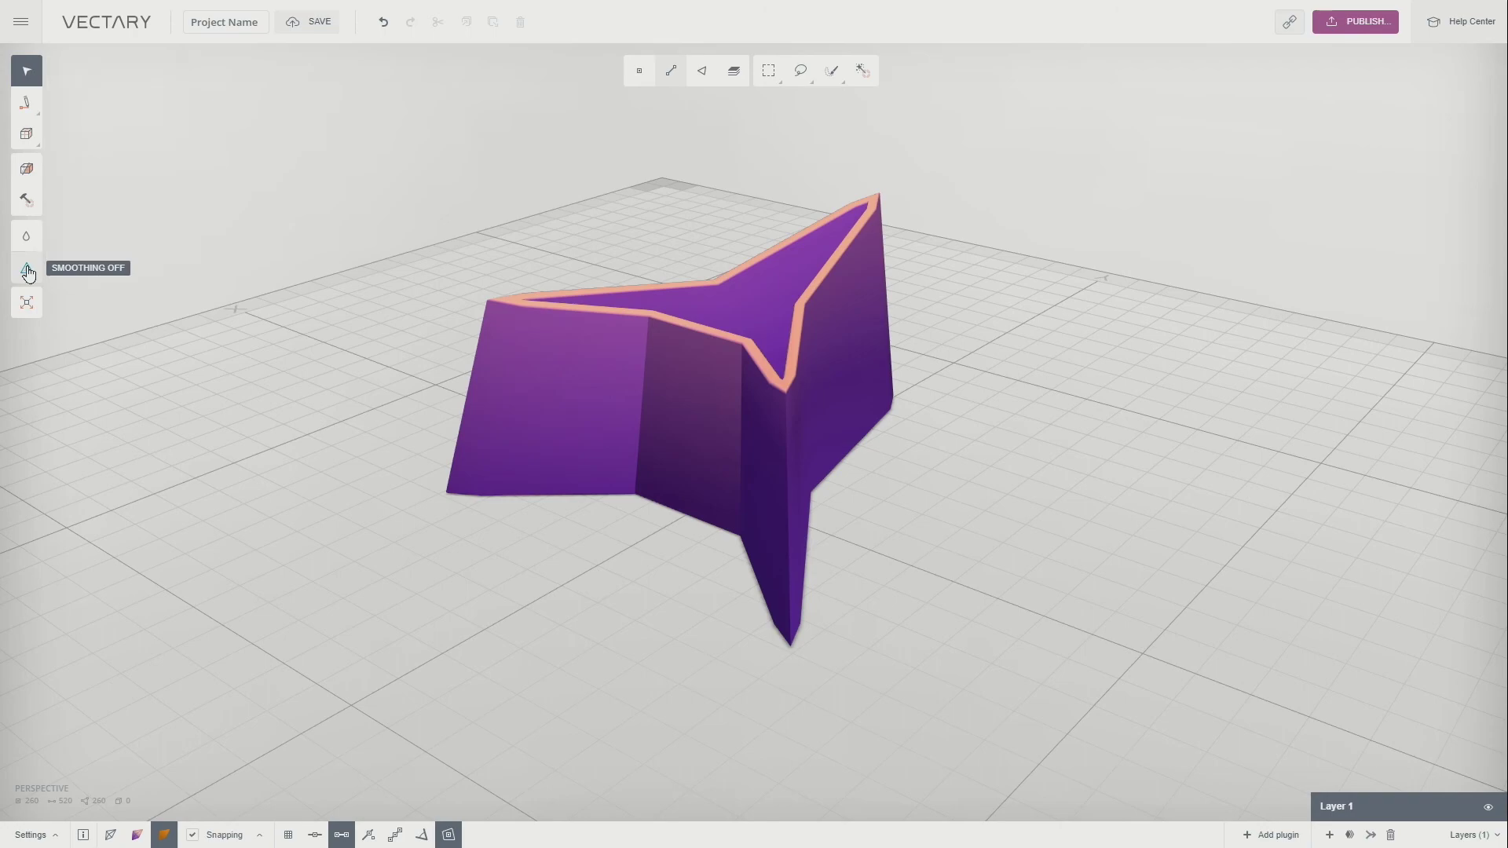
drag(178, 364, 702, 525)
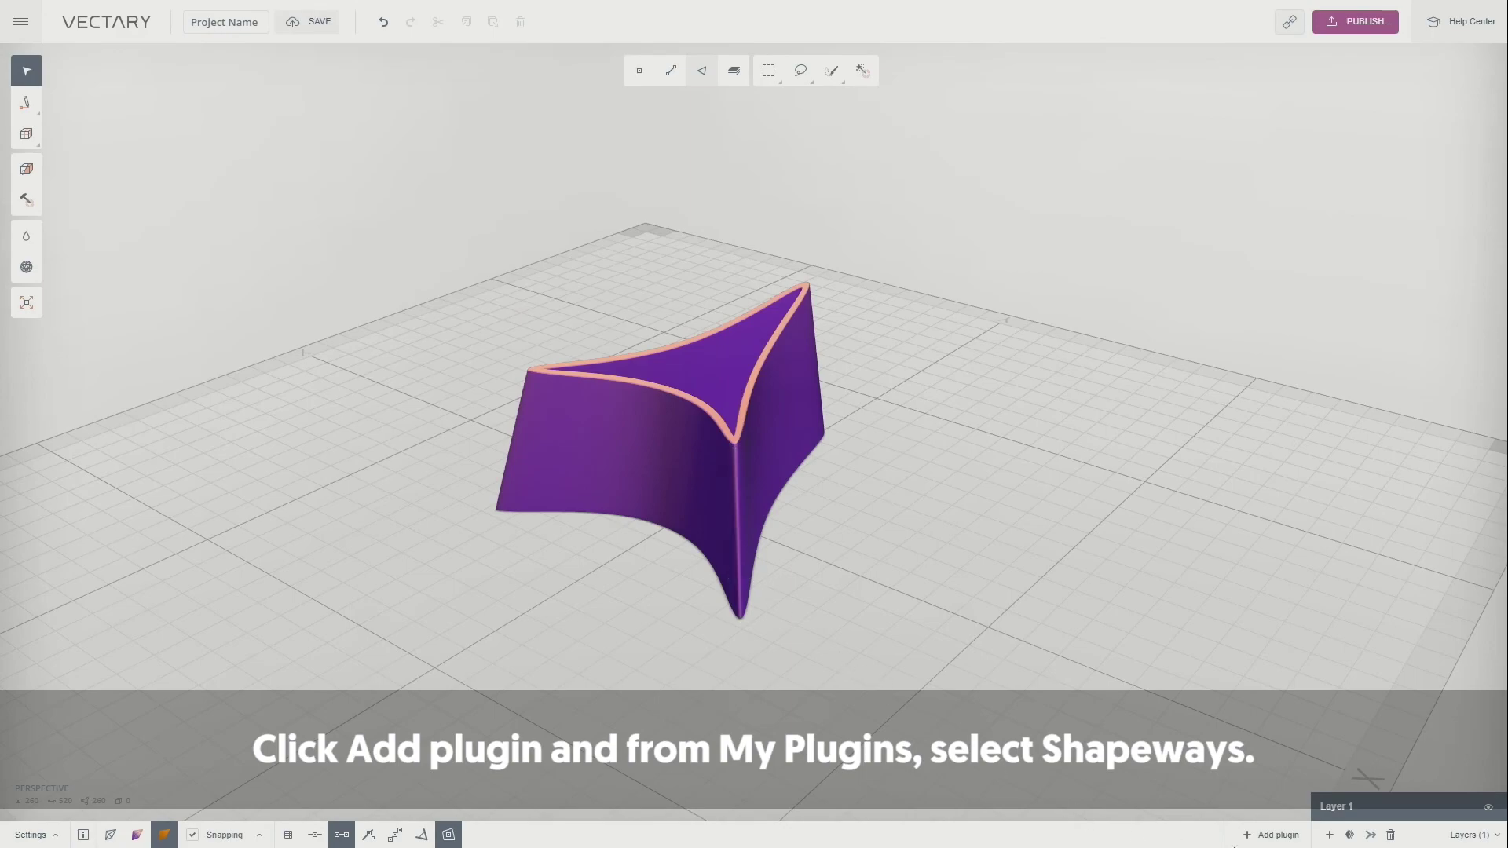
Add the Shapeways plugin and run its geometry check on the model.
click(1268, 836)
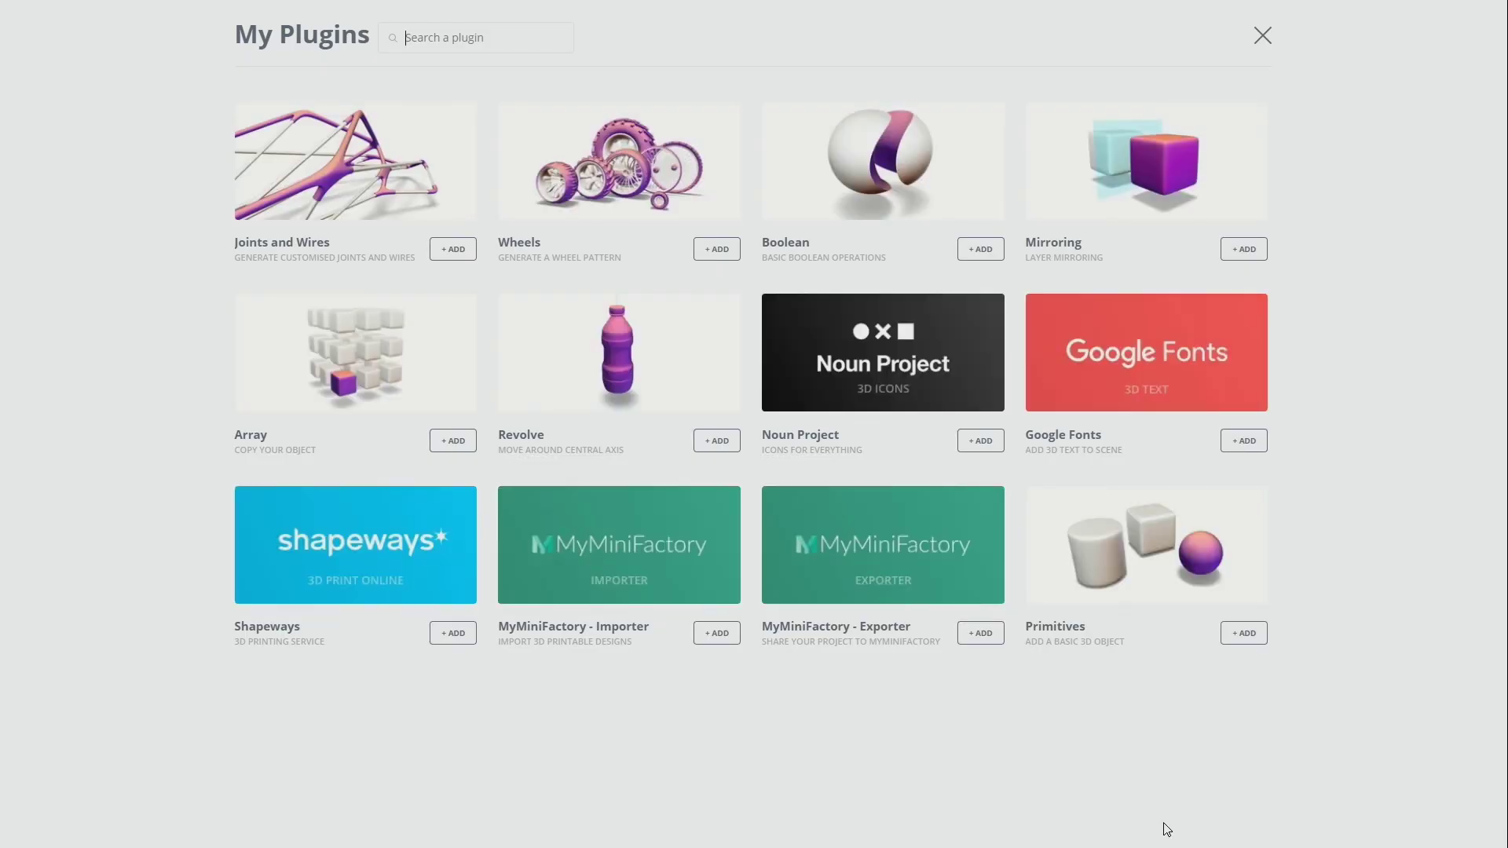
click(369, 562)
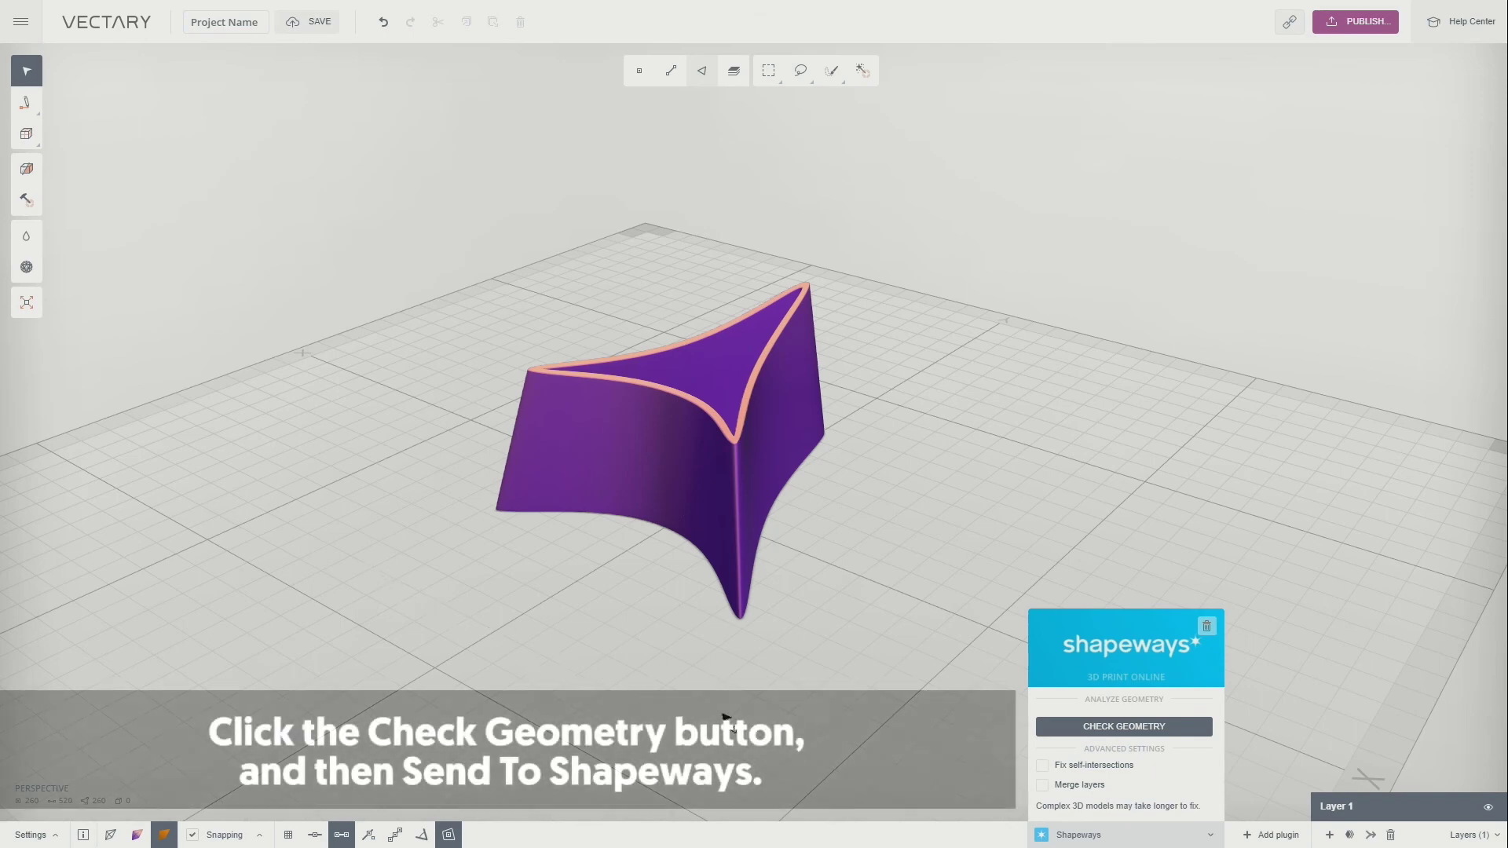
click(1107, 728)
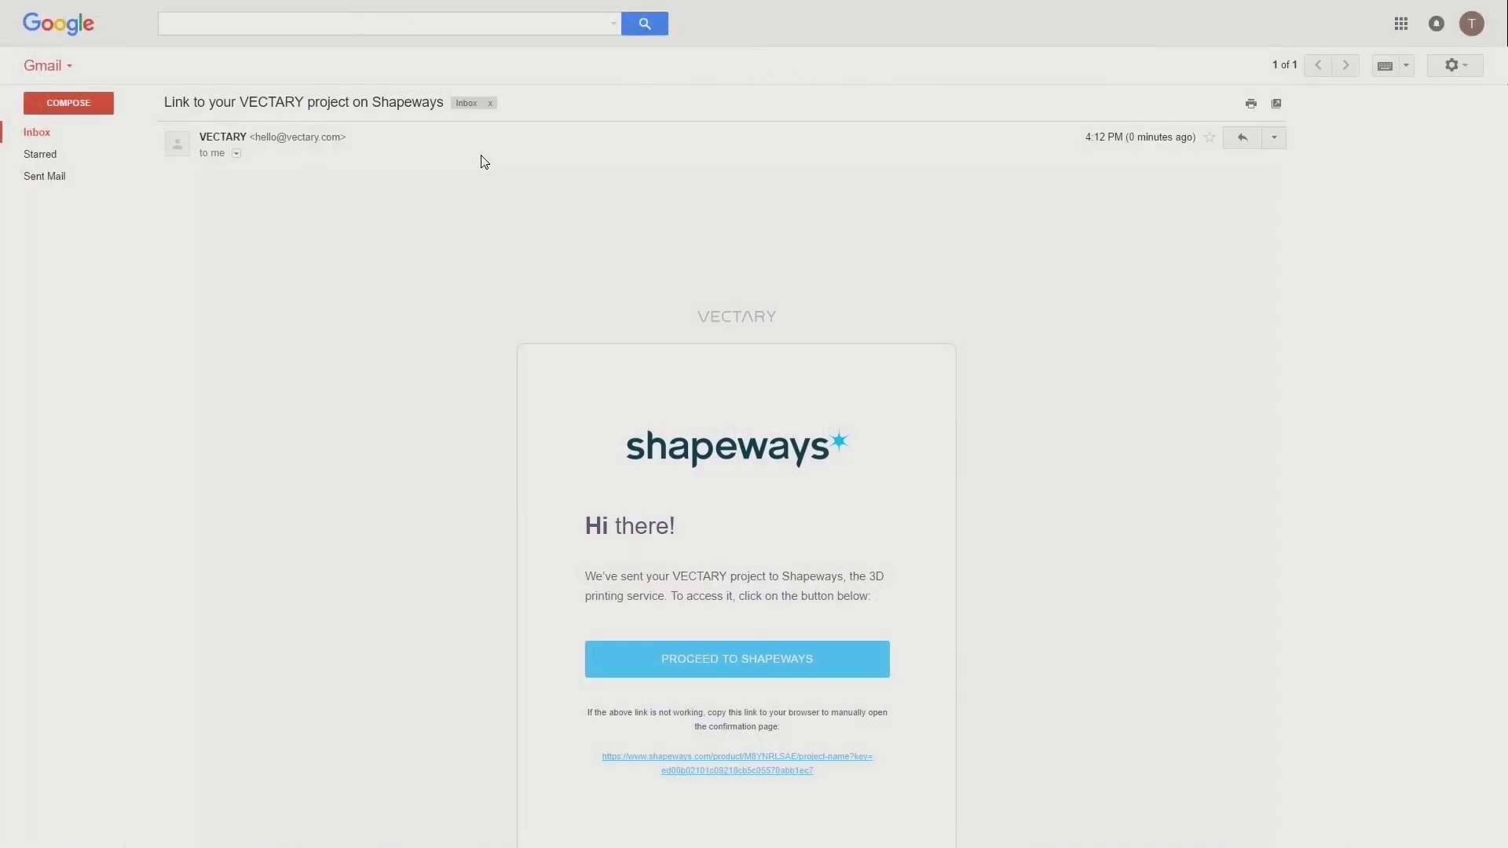
Open the model on Shapeways from the VECTARY email in Gmail and take one White Strong & Flexible print to checkout.
scroll(482, 159, down, 2)
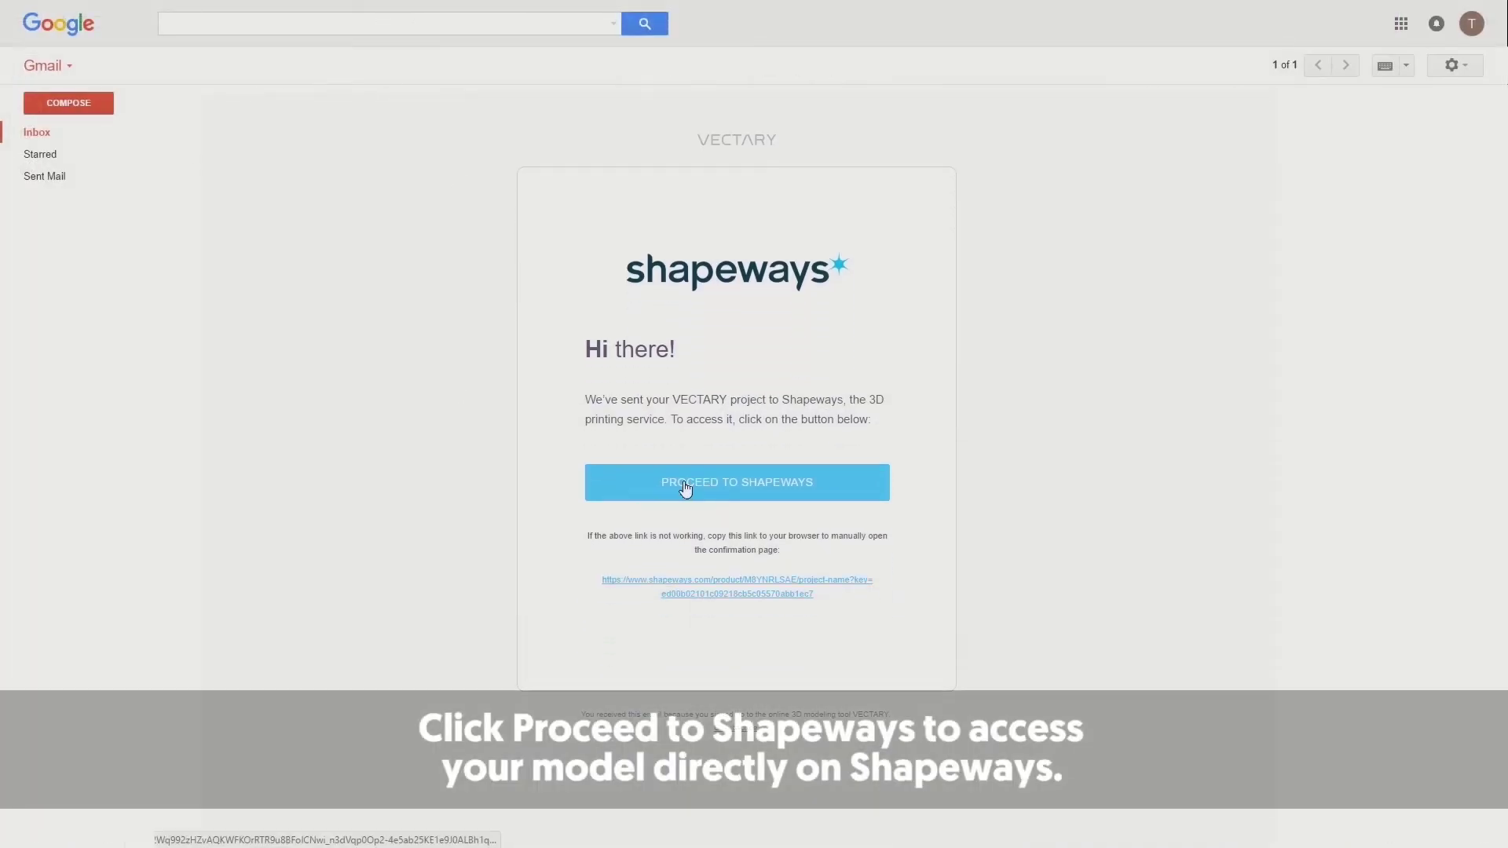
click(690, 484)
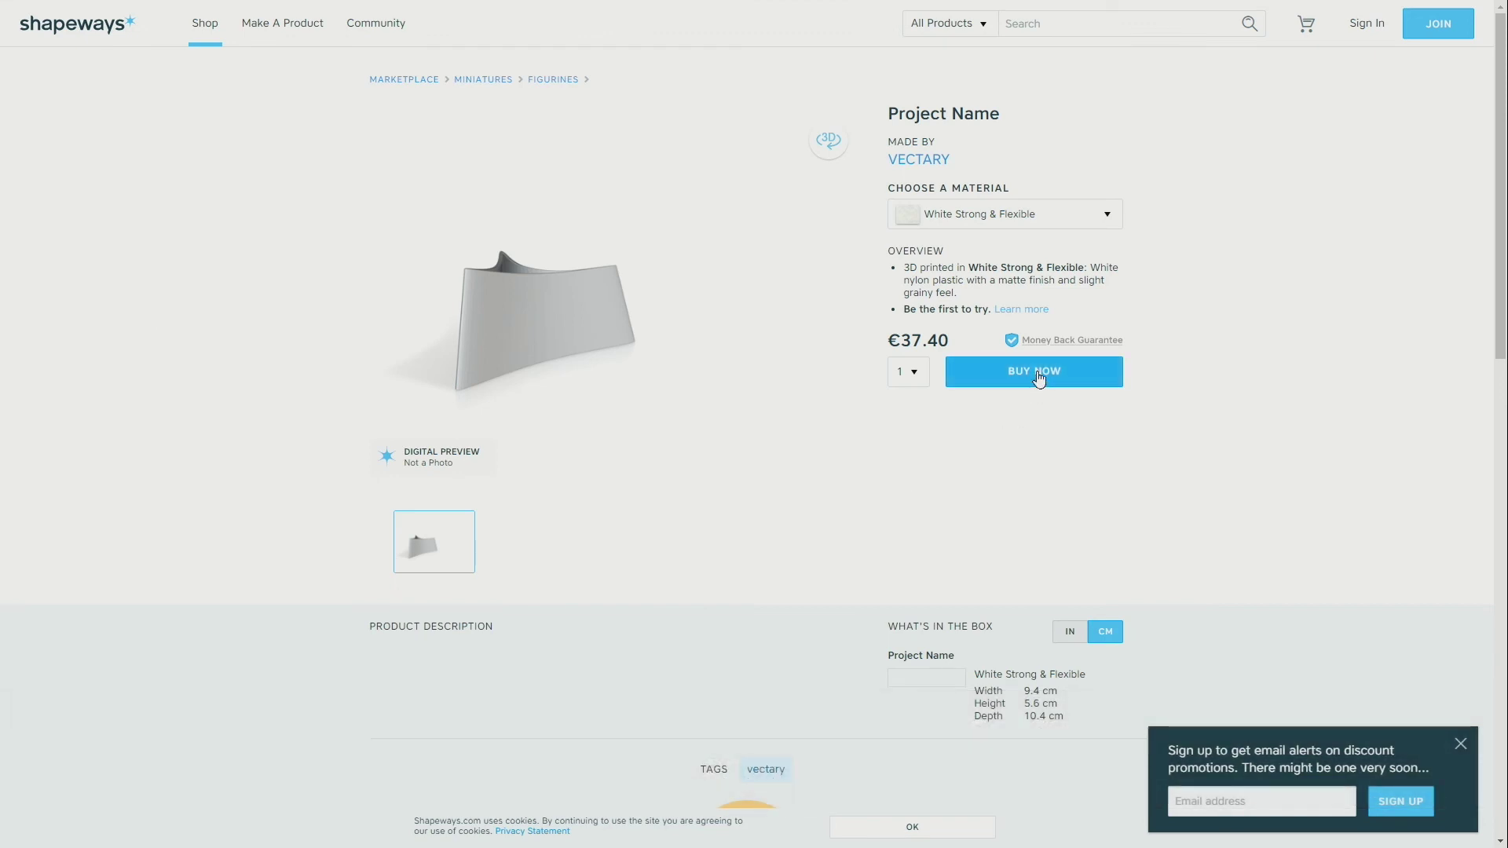
click(1038, 378)
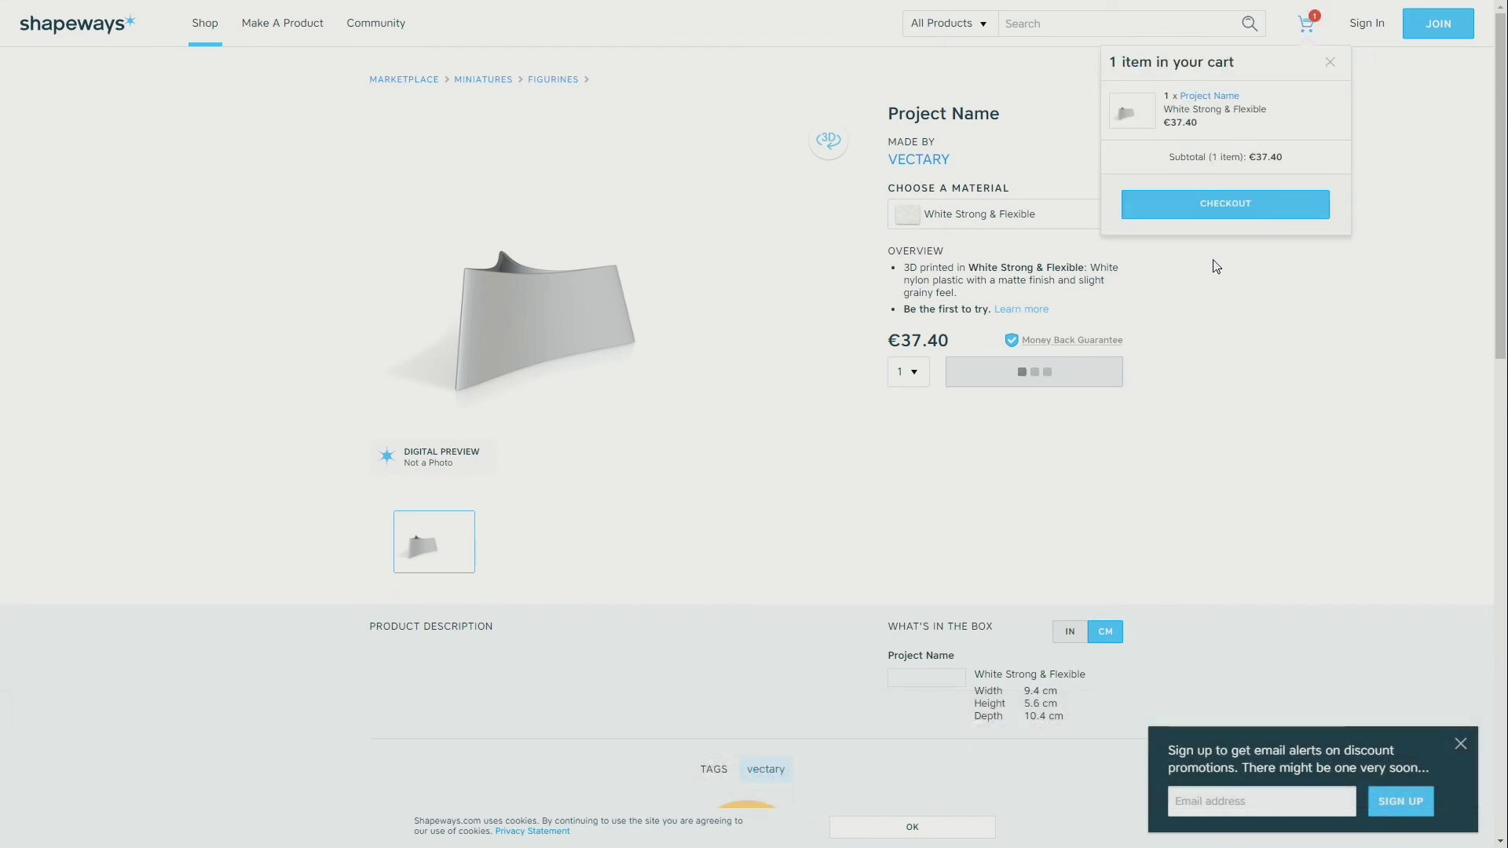
click(1223, 206)
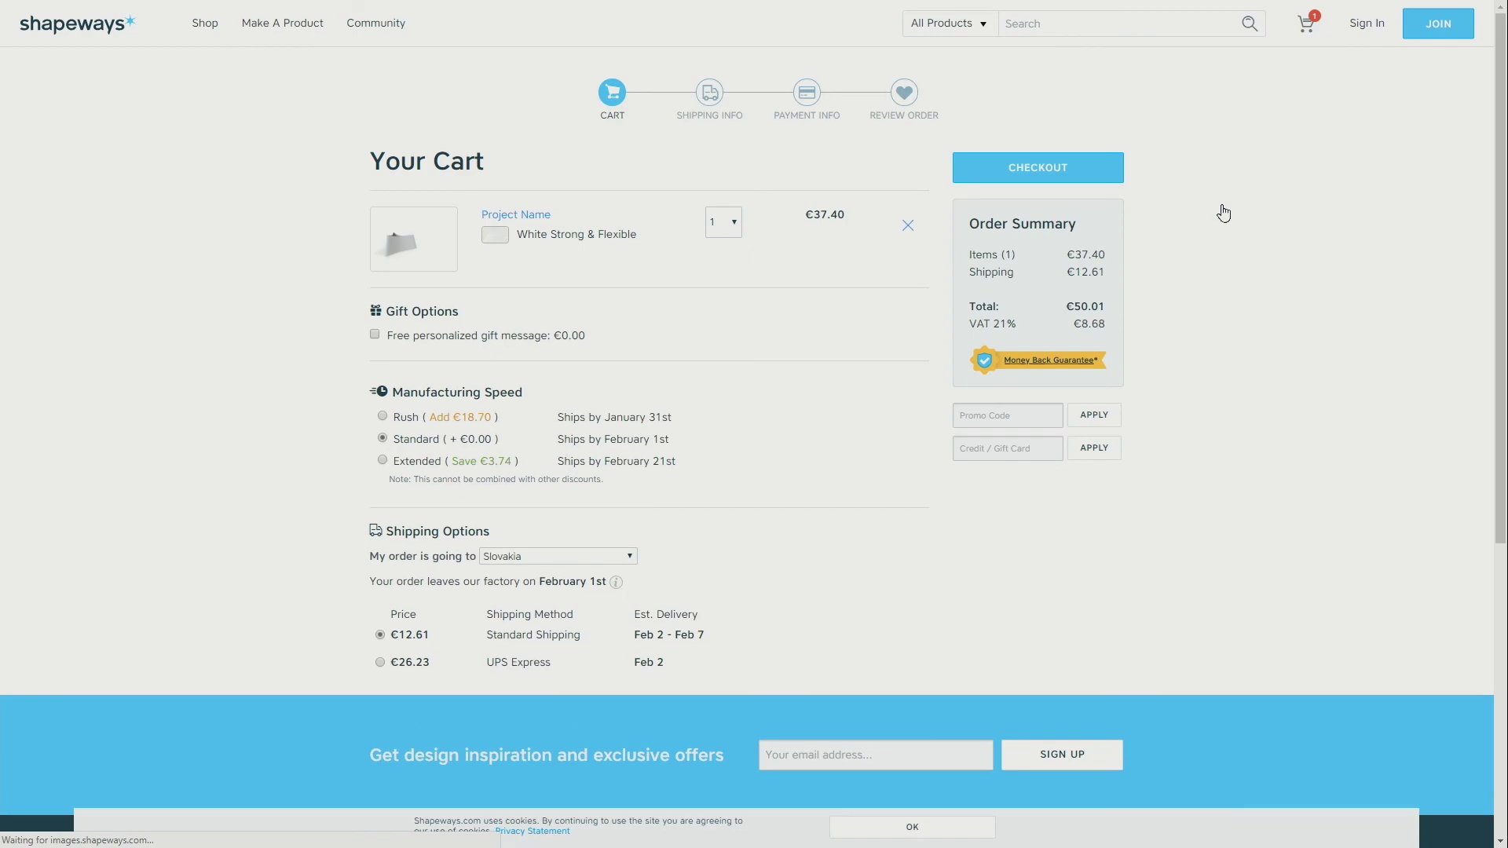